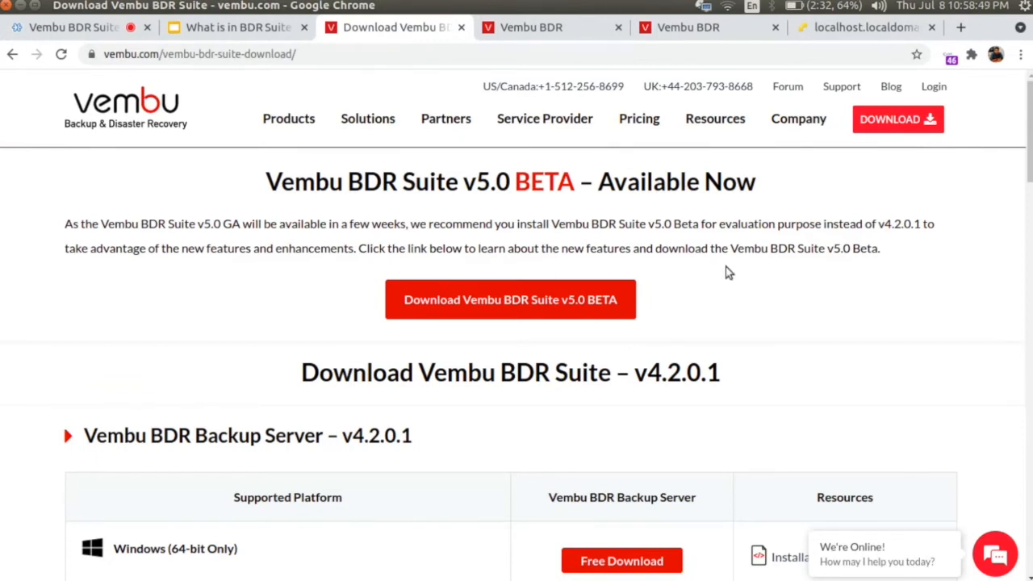
scroll(726, 273, "down", 3)
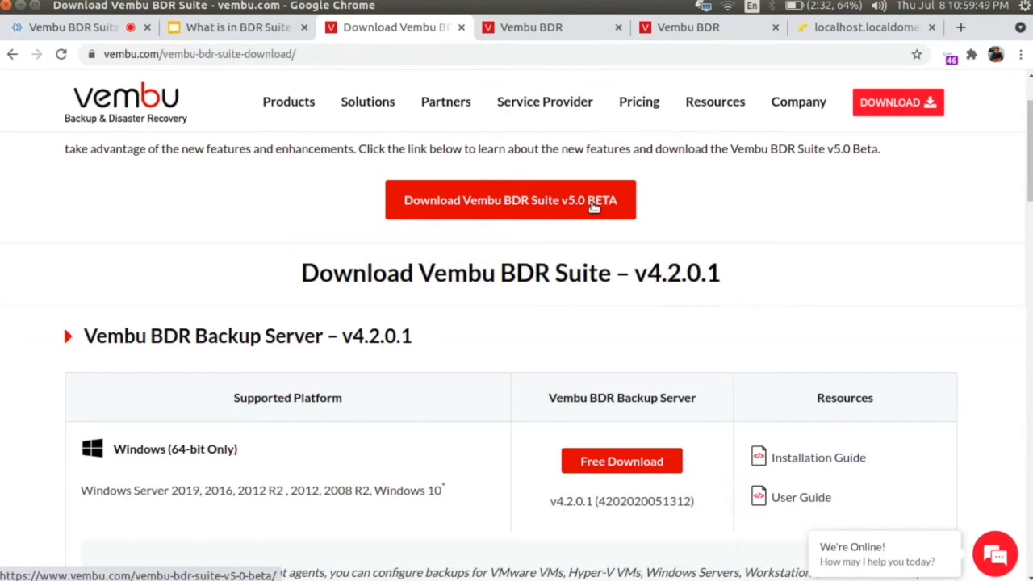
scroll(593, 206, "up", 2)
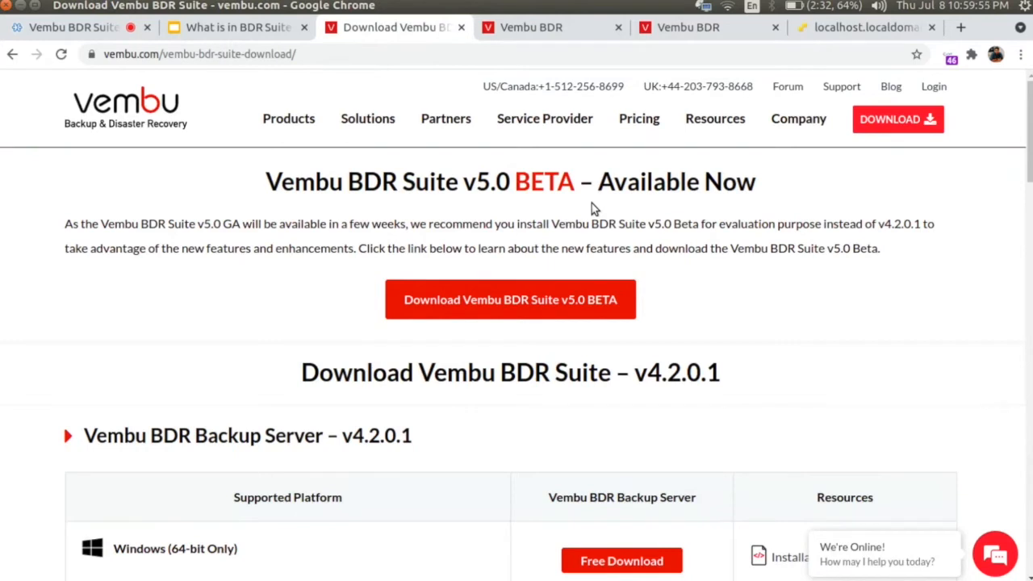
Step: Read the 'What's new' list on the Vembu BDR Suite v5.0 BETA download page, then return to the sign-in tab
left_click(526, 300)
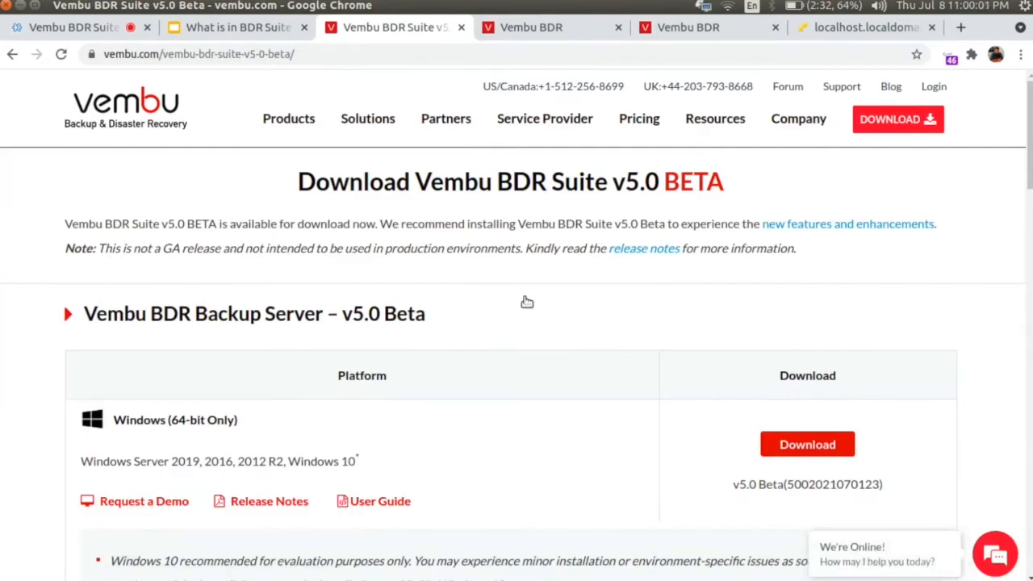
scroll(526, 302, "down", 2)
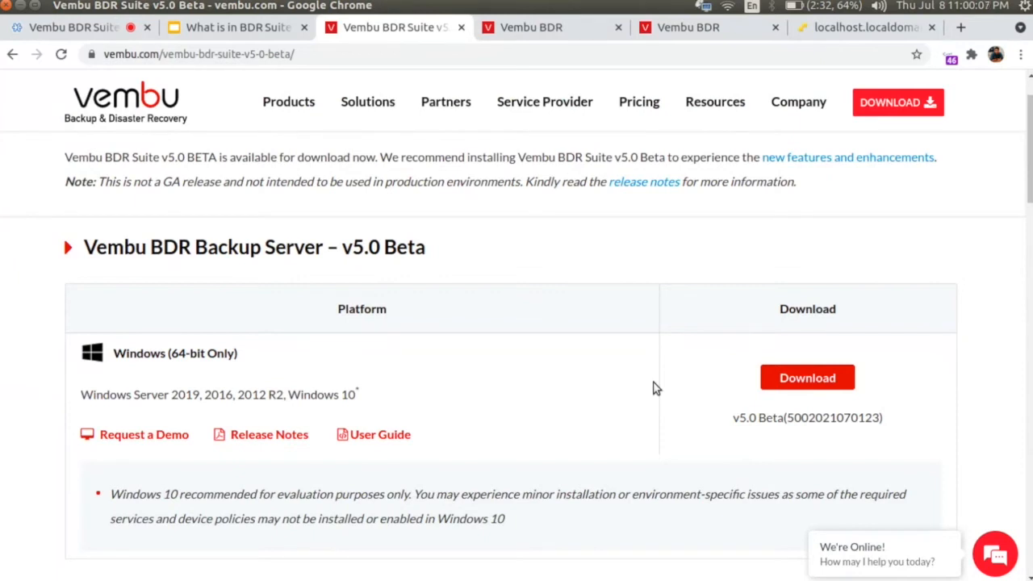
scroll(656, 388, "down", 5)
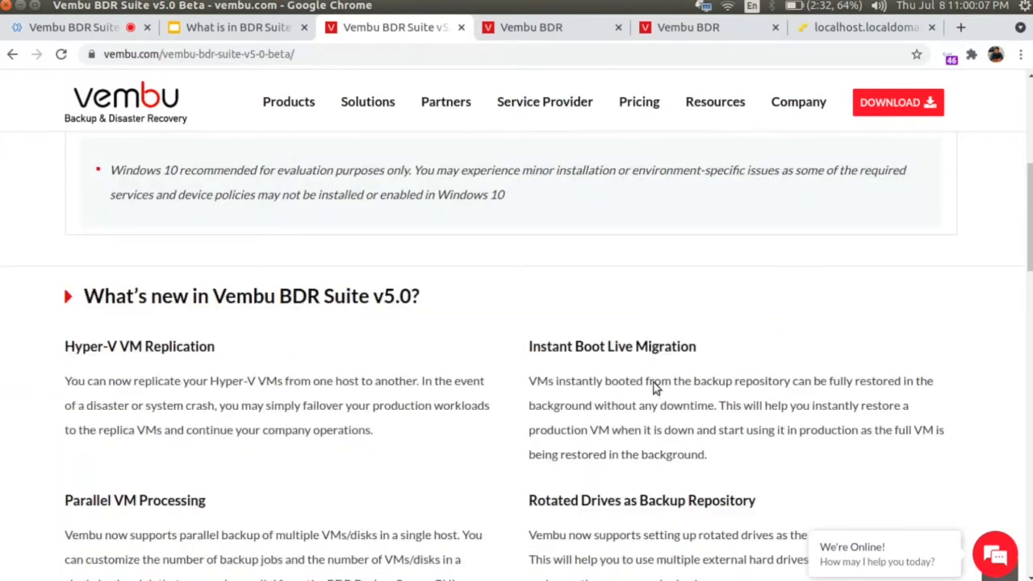
scroll(655, 389, "down", 1)
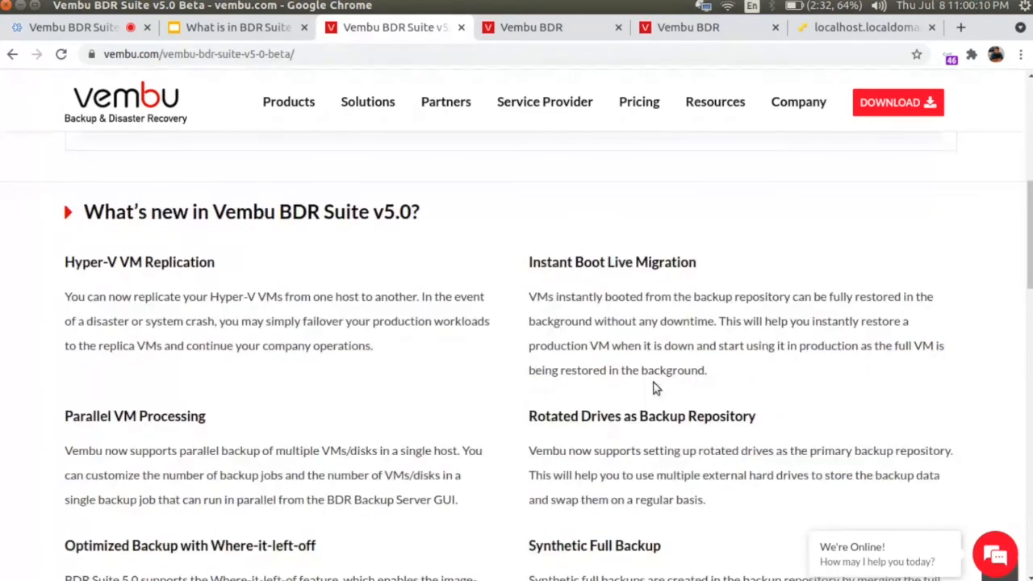
scroll(656, 389, "down", 5)
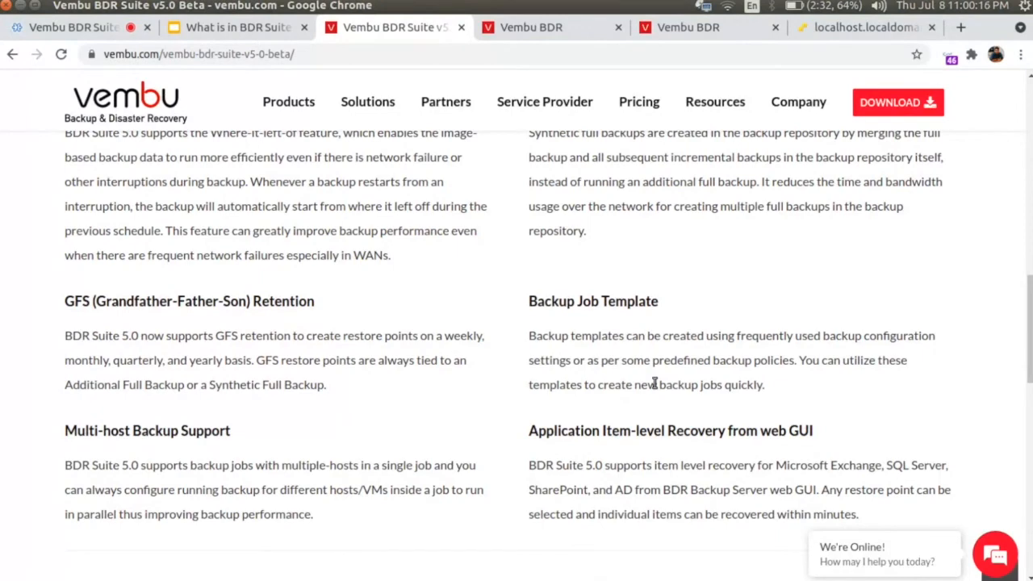
scroll(655, 384, "up", 10)
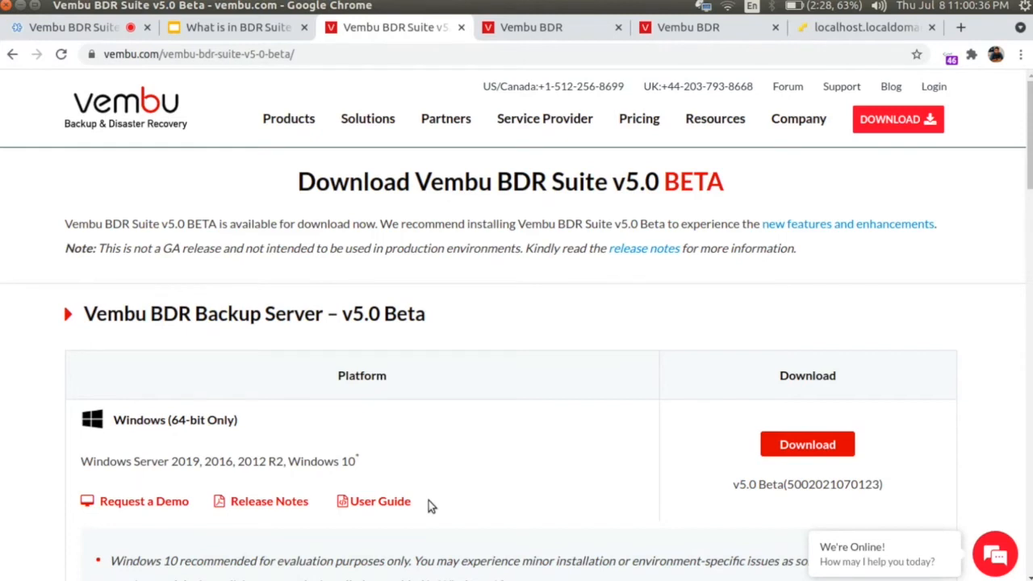
left_click(557, 26)
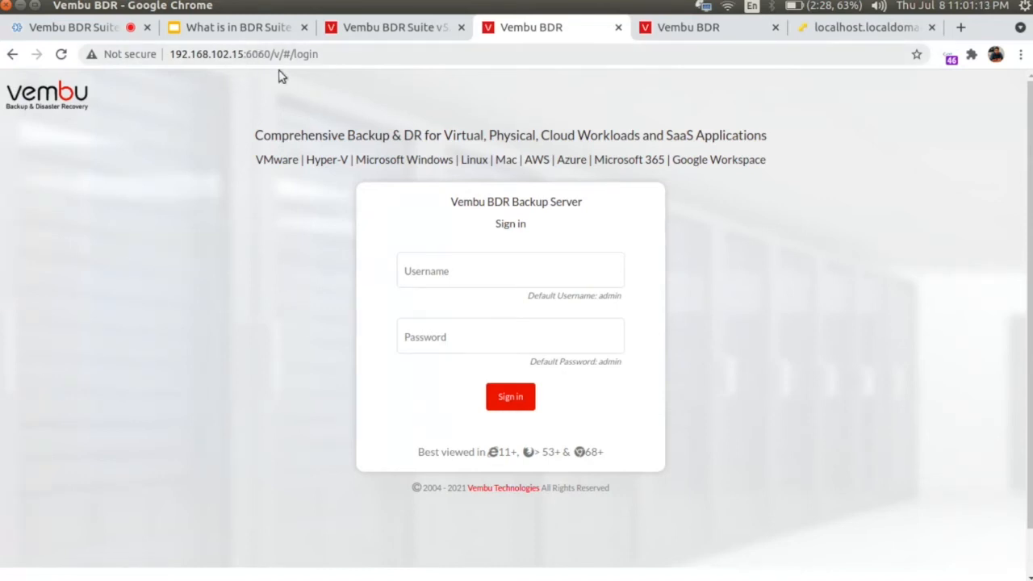
Step: Sign in with the default administrator username and password, then dismiss Chrome's password warning
left_click(436, 272)
type("a")
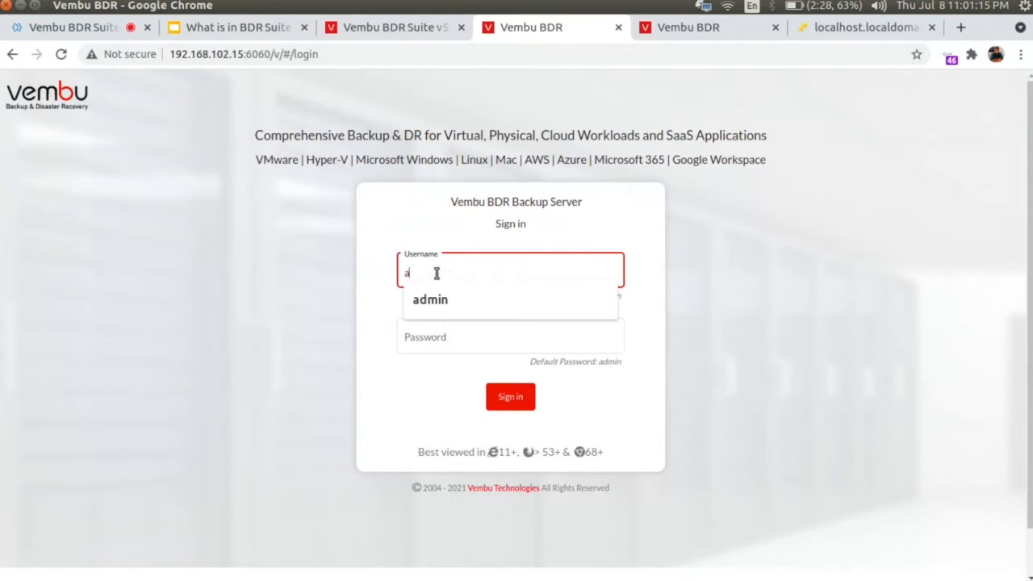
type("dmin")
key("Tab")
type("admi")
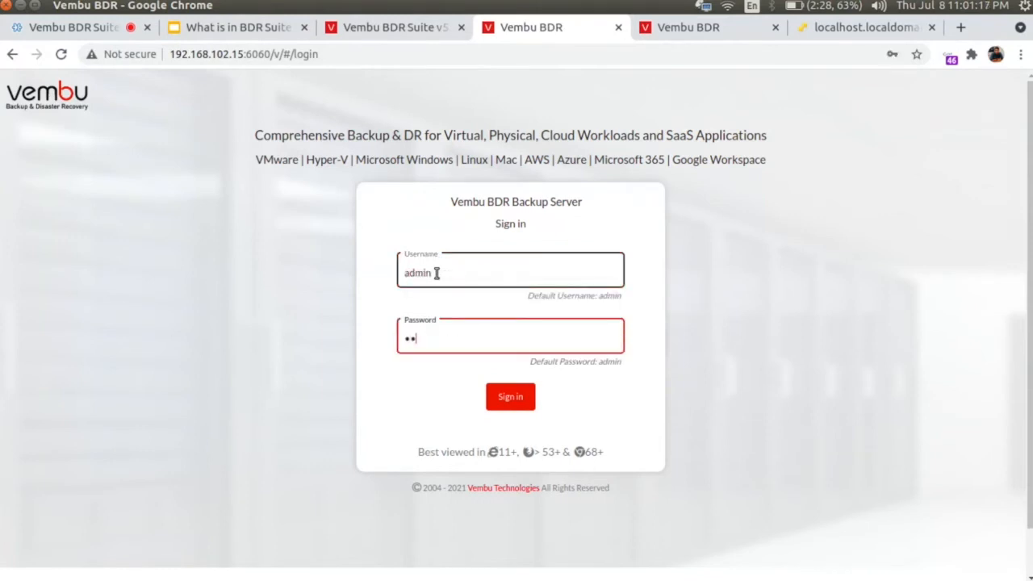
type("n")
key("Return")
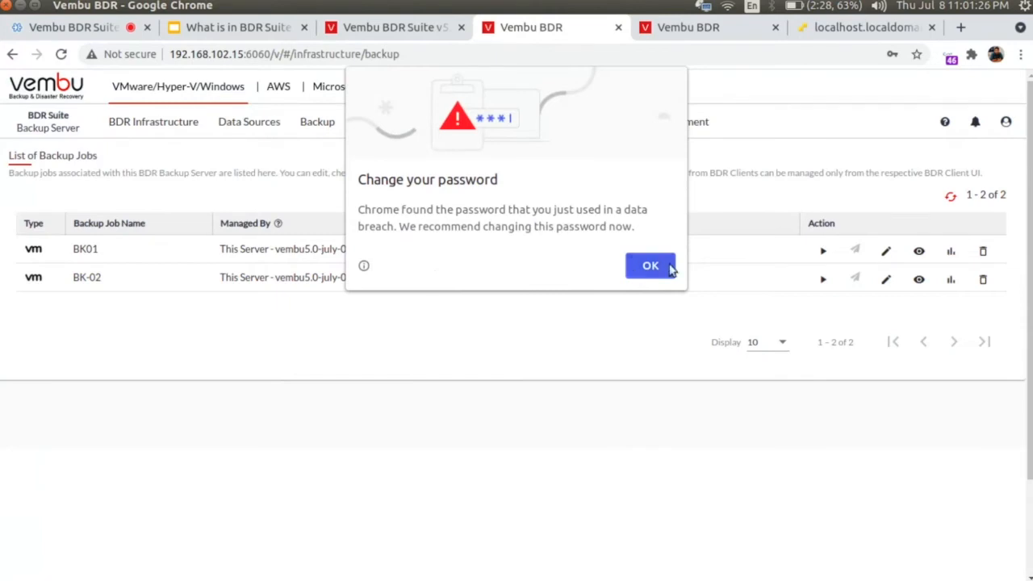
left_click(667, 268)
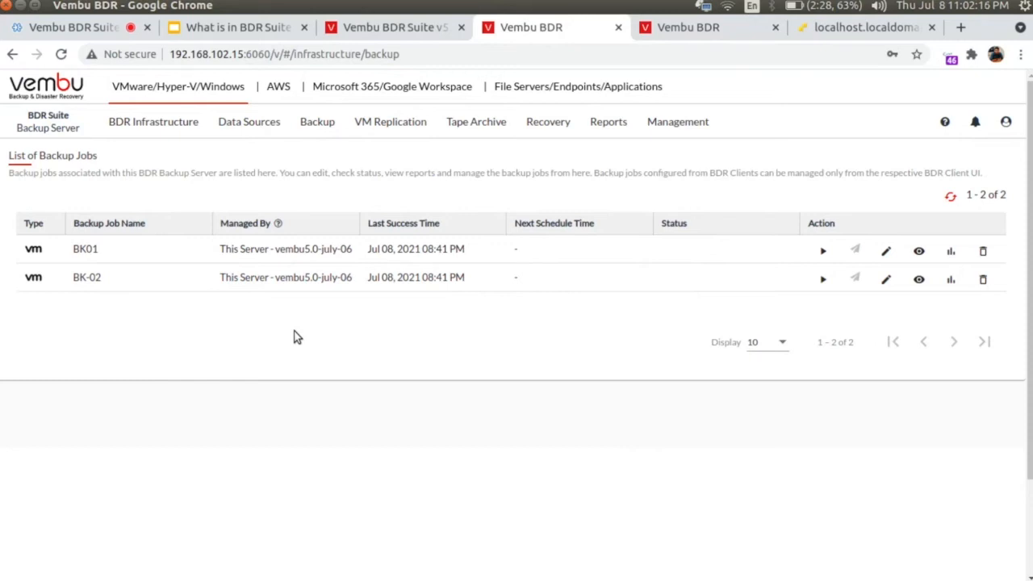
Step: Go to BDR Infrastructure > Backup Repository > Block Storage to view Repo_1
mouse_move(170, 134)
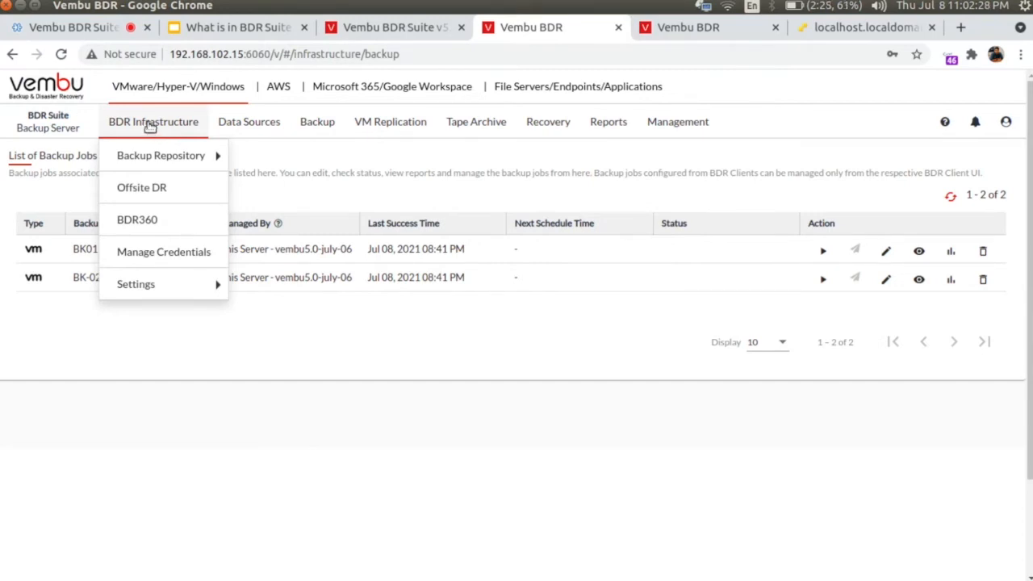
mouse_move(157, 156)
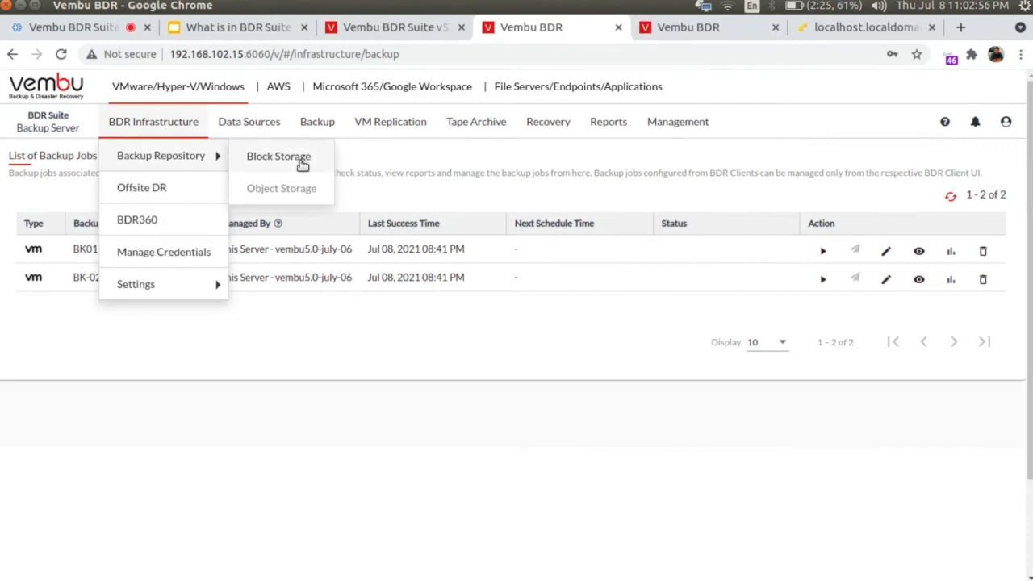
left_click(299, 167)
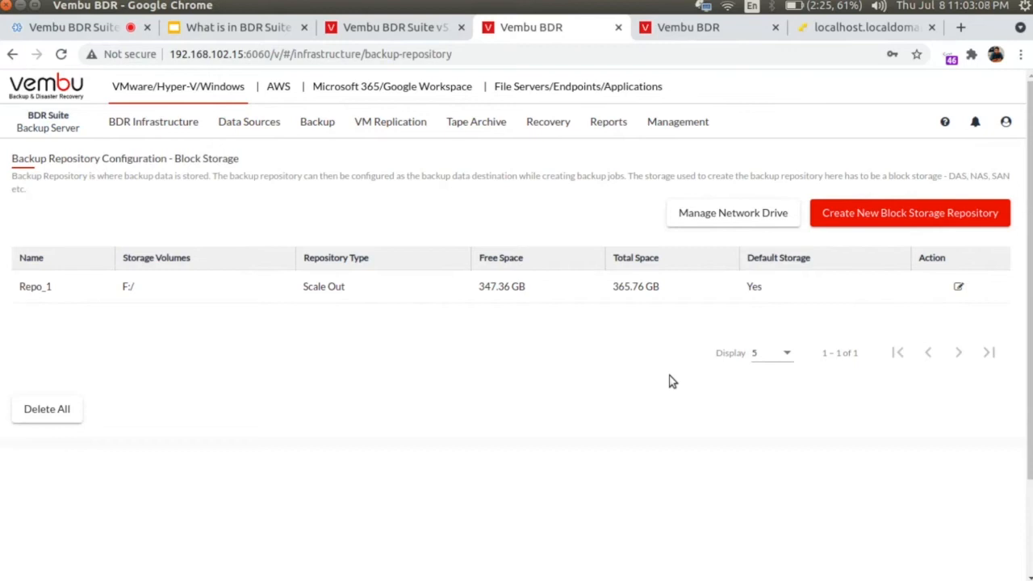
left_click(879, 223)
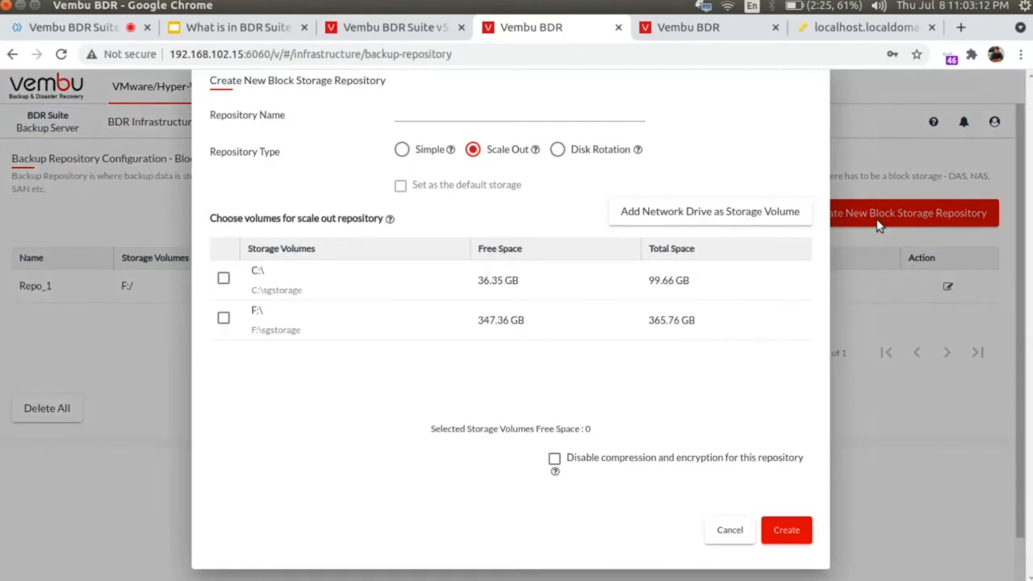
left_click(485, 113)
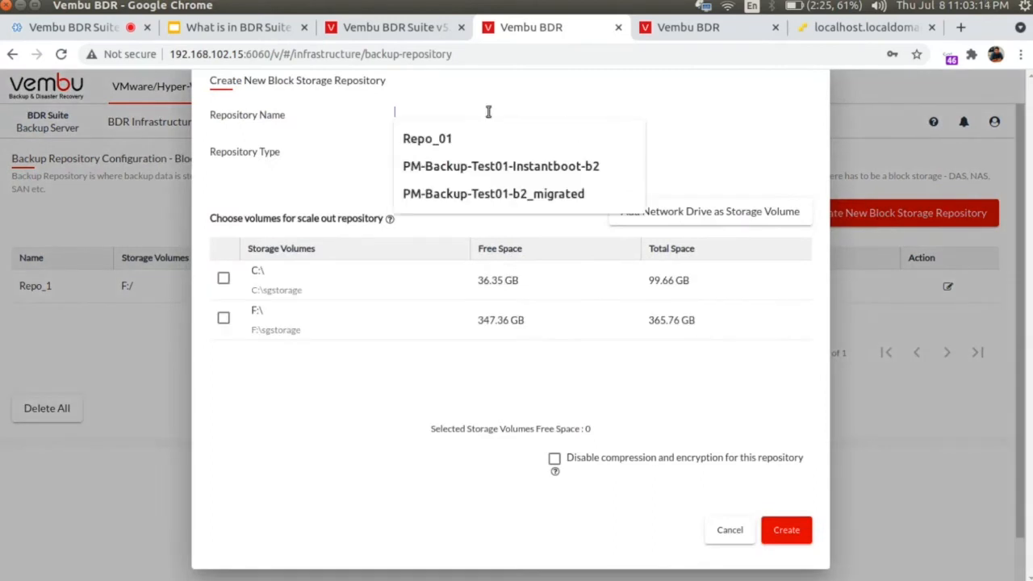
left_click(280, 533)
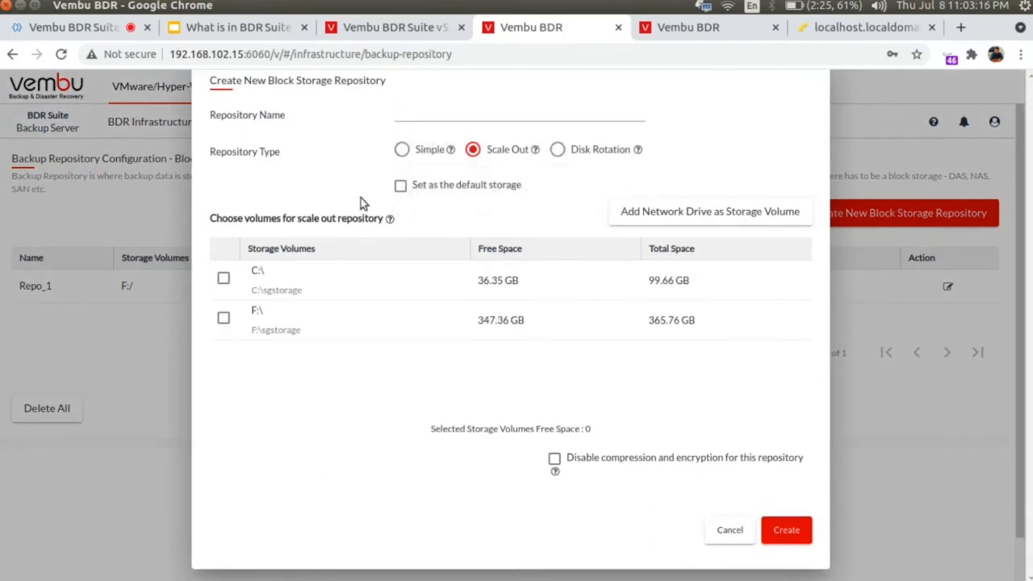
left_click(402, 151)
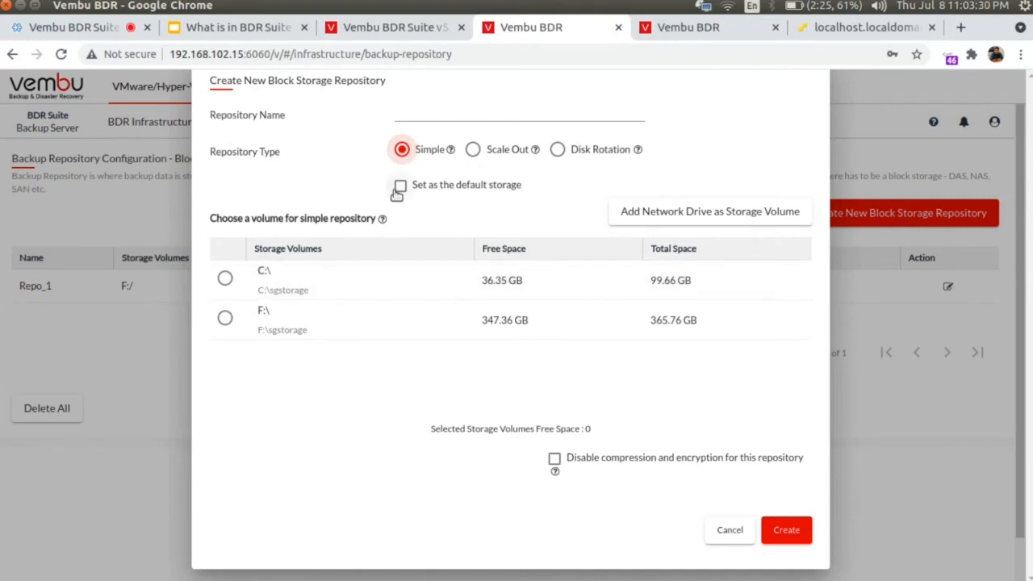
left_click(473, 149)
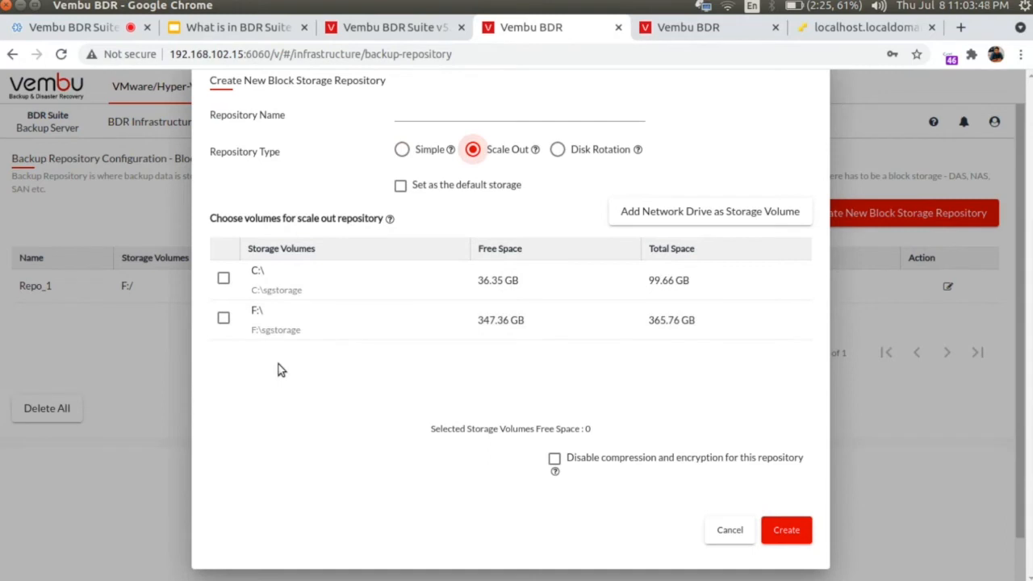
left_click(555, 152)
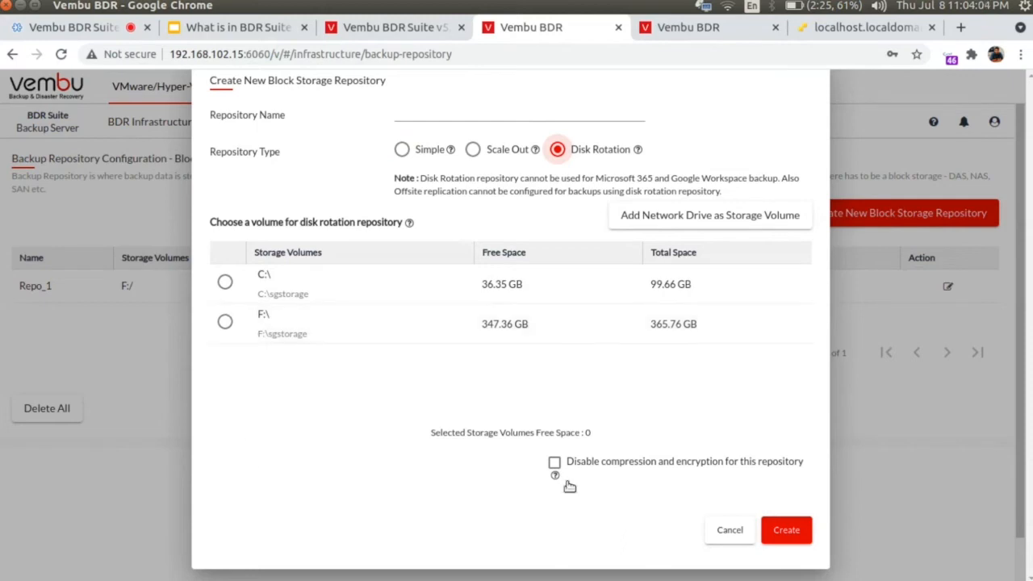
left_click(473, 149)
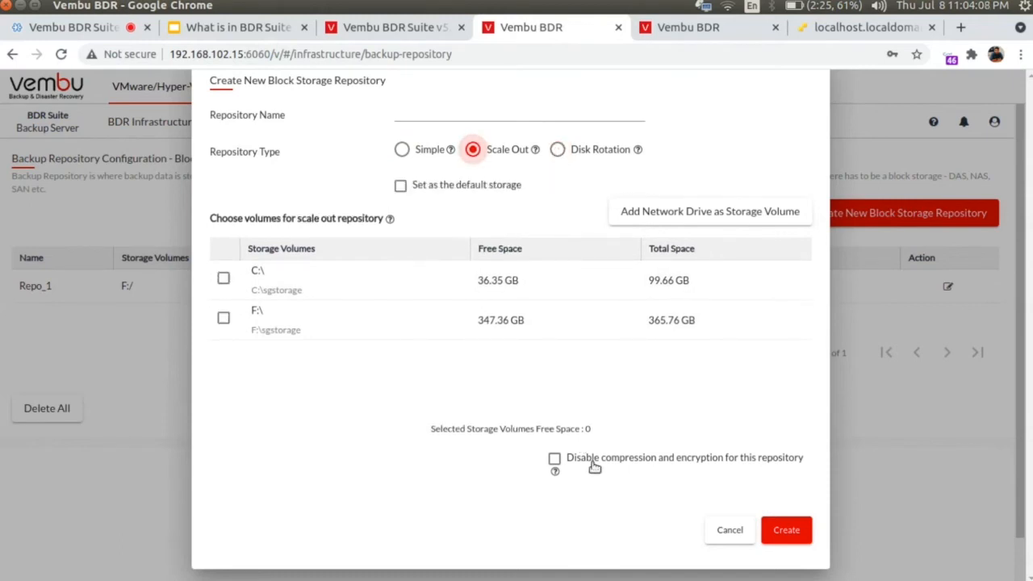
left_click(556, 458)
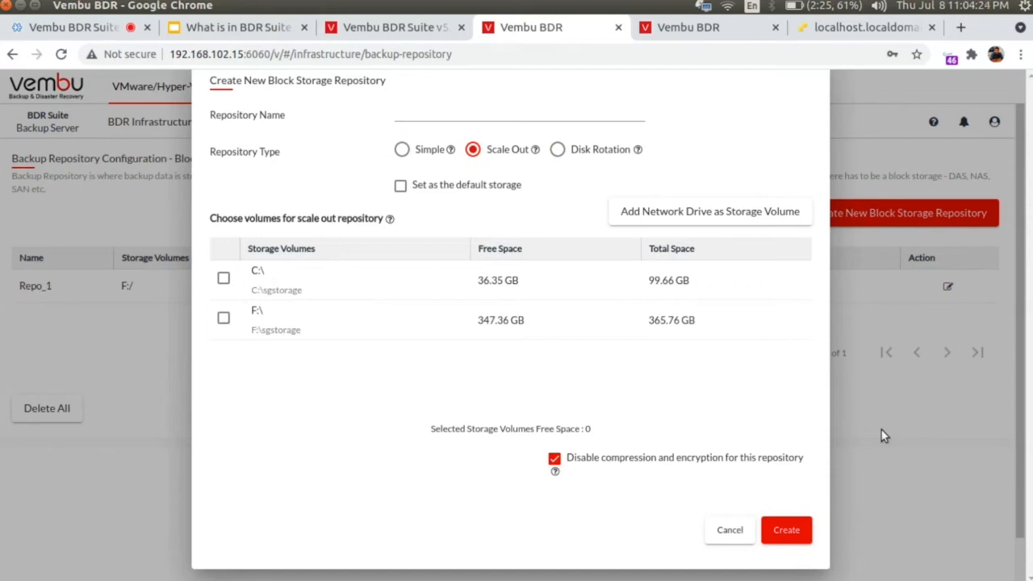
left_click(727, 529)
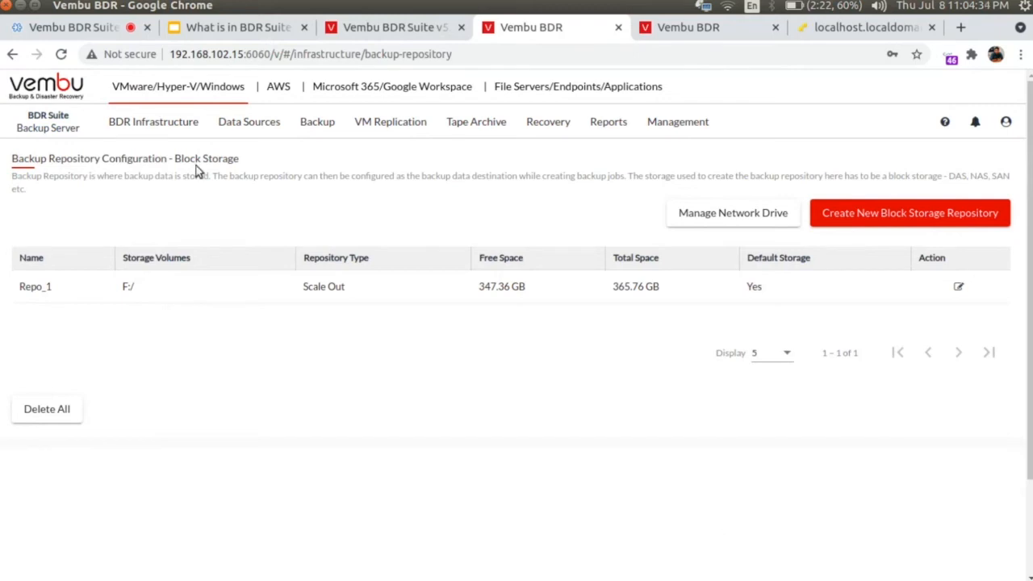
Step: Go to Data Sources > Add VMware vSphere > ESXi & vCenter to see the two added hosts
mouse_move(241, 127)
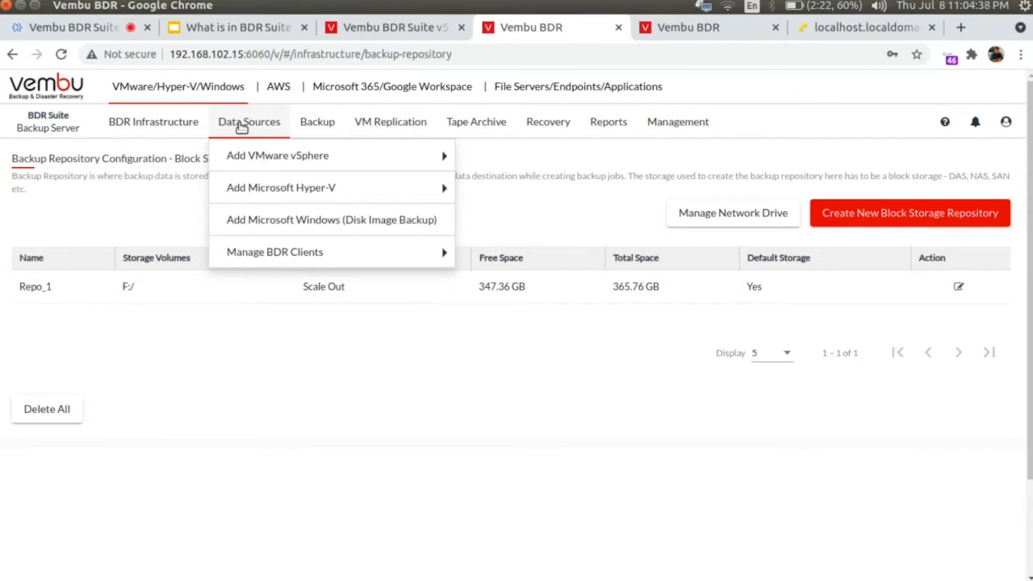
mouse_move(249, 157)
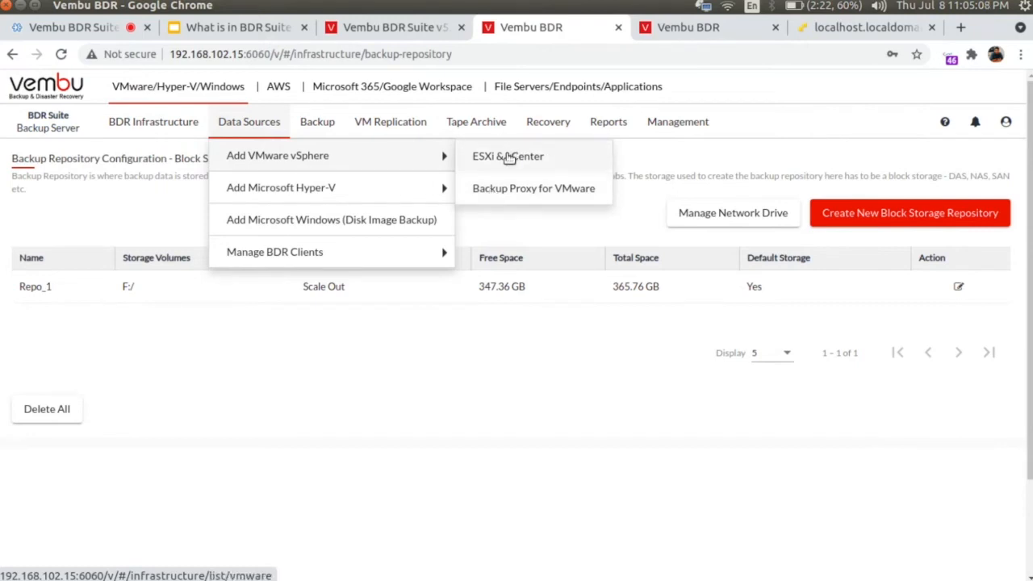
left_click(508, 158)
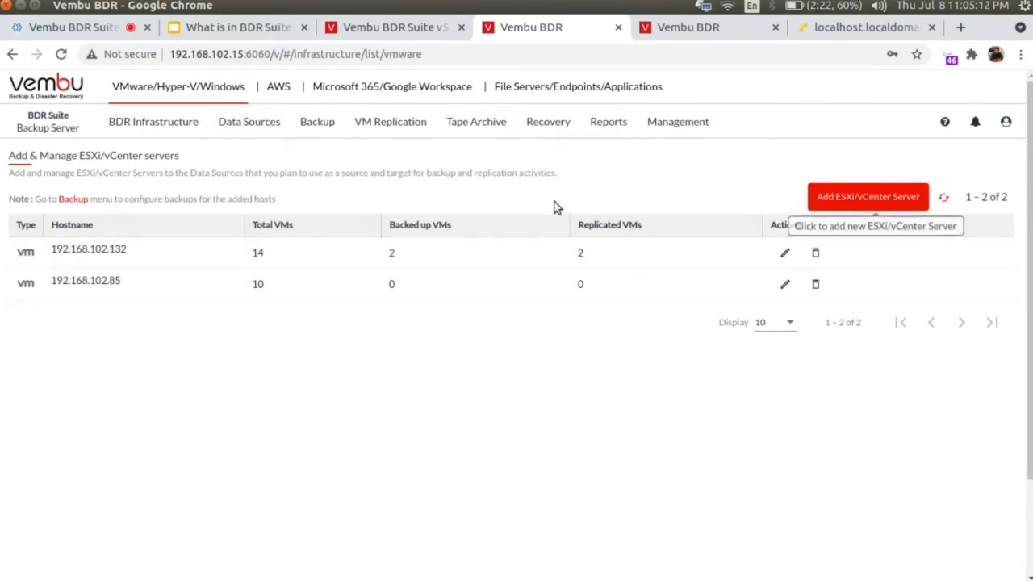
left_click(865, 198)
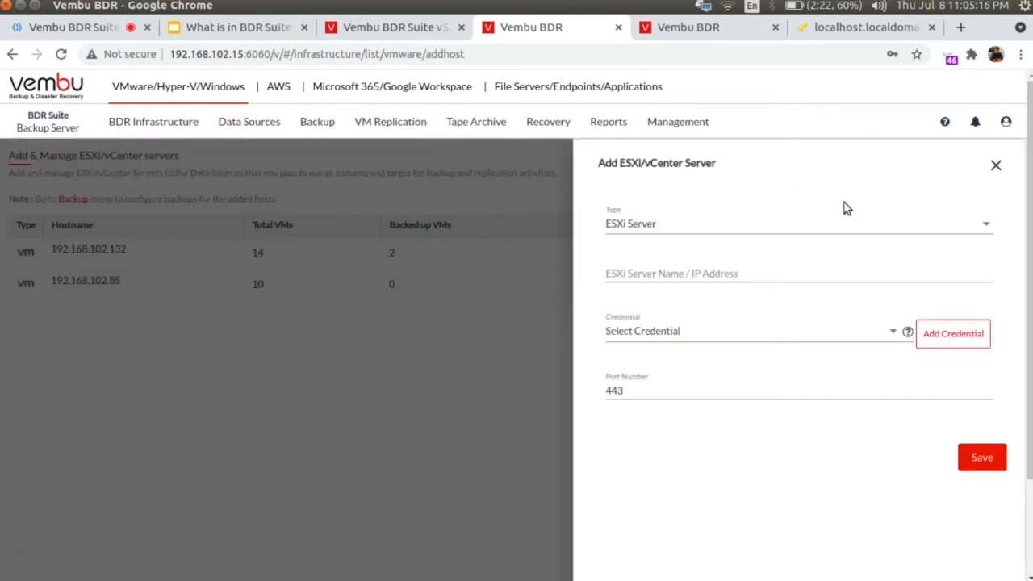
left_click(676, 226)
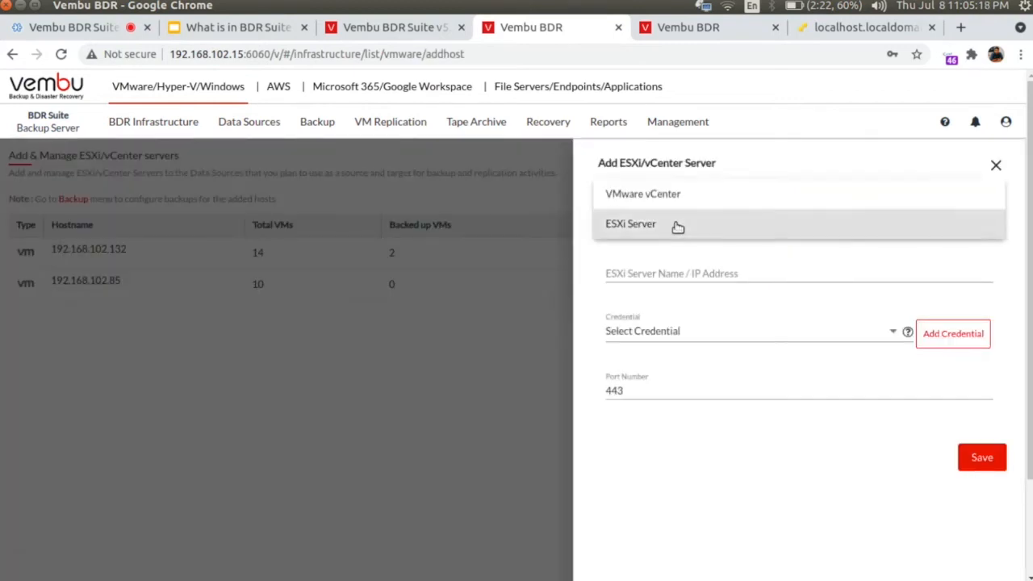
left_click(685, 268)
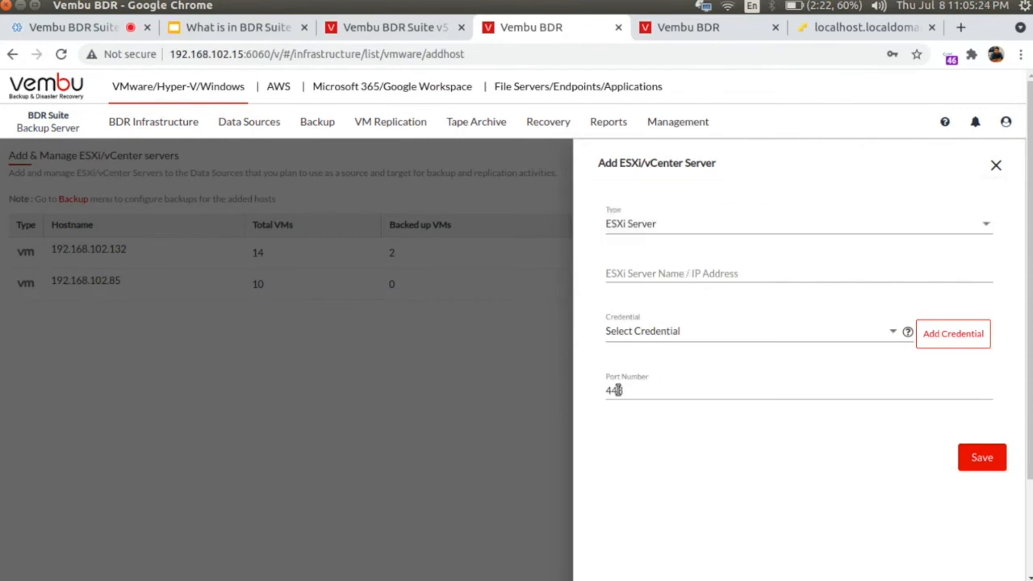
left_click(995, 169)
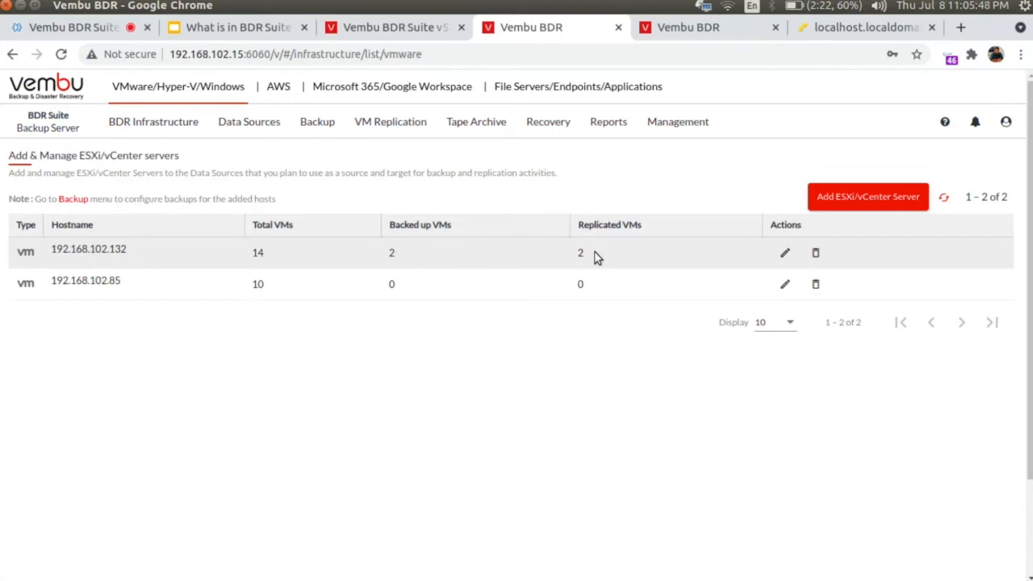
Step: Start a VMware vSphere backup job from Backup > Configure Backup, with Repo_1 preselected
left_click(261, 122)
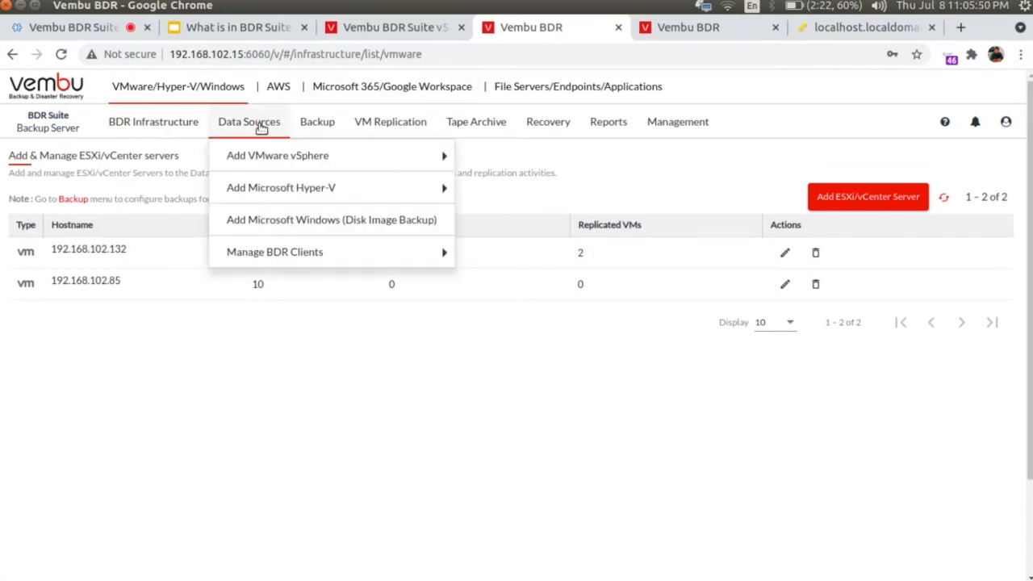
mouse_move(255, 182)
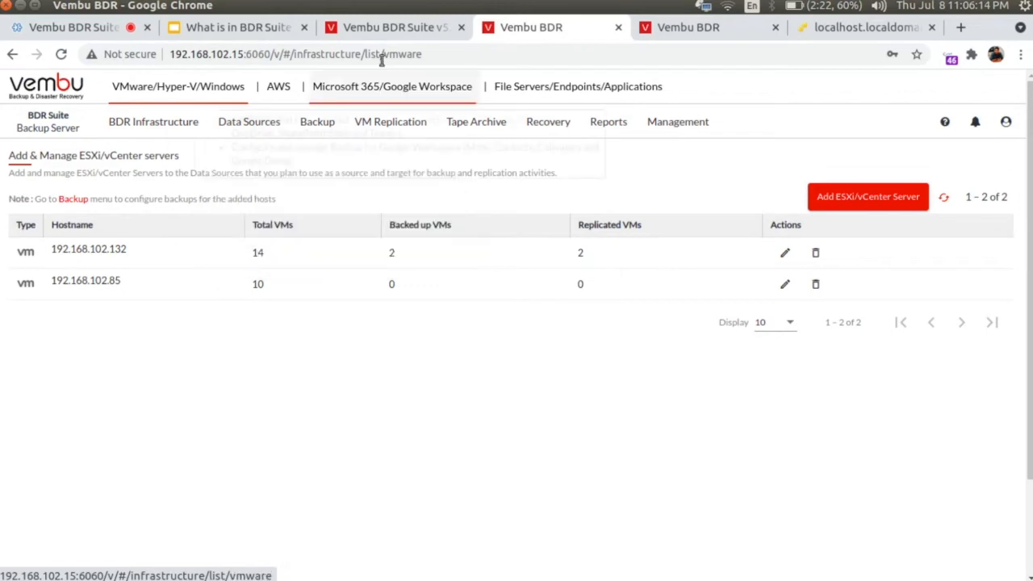
mouse_move(317, 126)
mouse_move(323, 154)
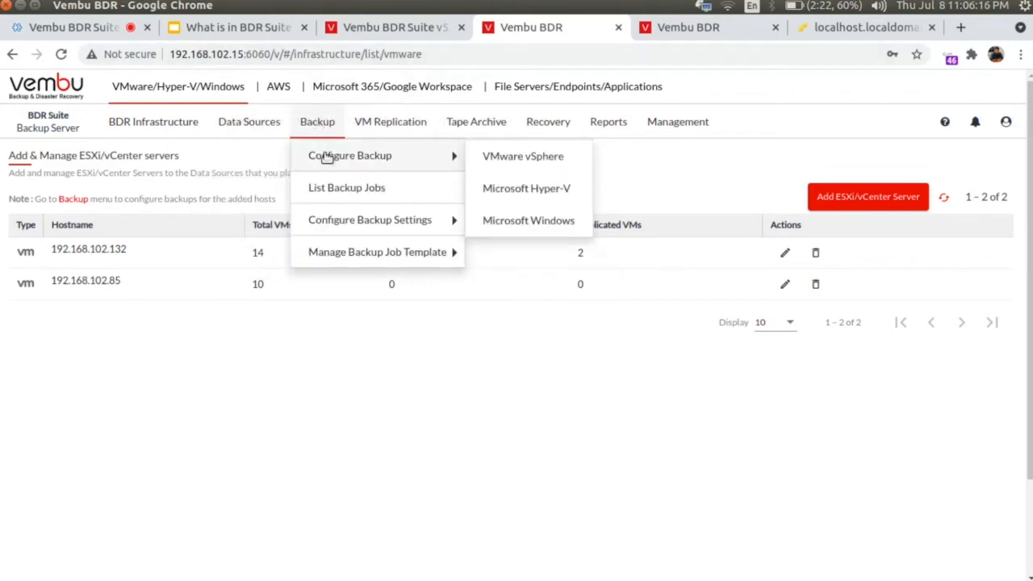
left_click(516, 161)
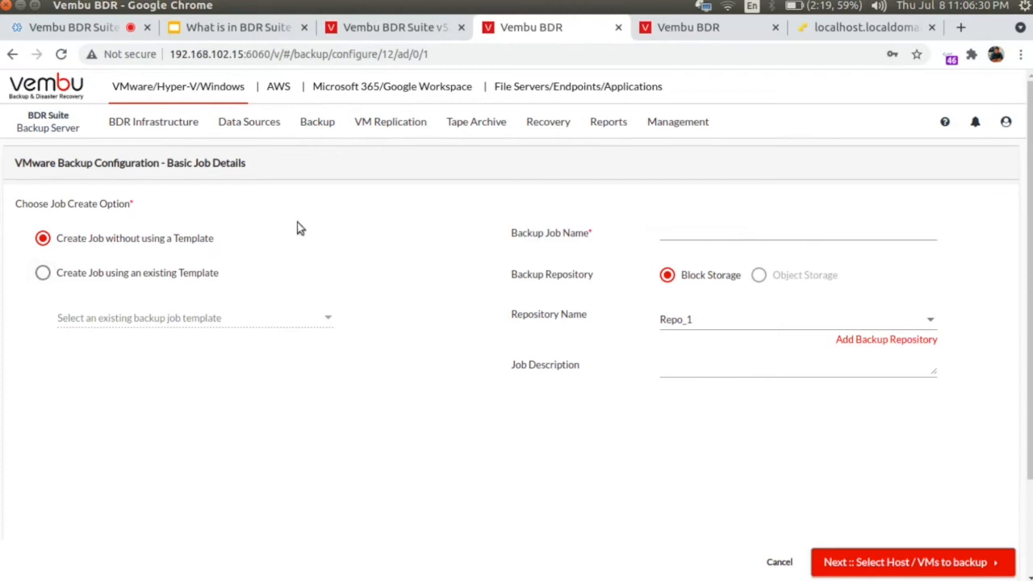
Step: Create job Backup_01 from VMware_Template_01 with description 'Test backup' and continue to Host/VMs
left_click(36, 274)
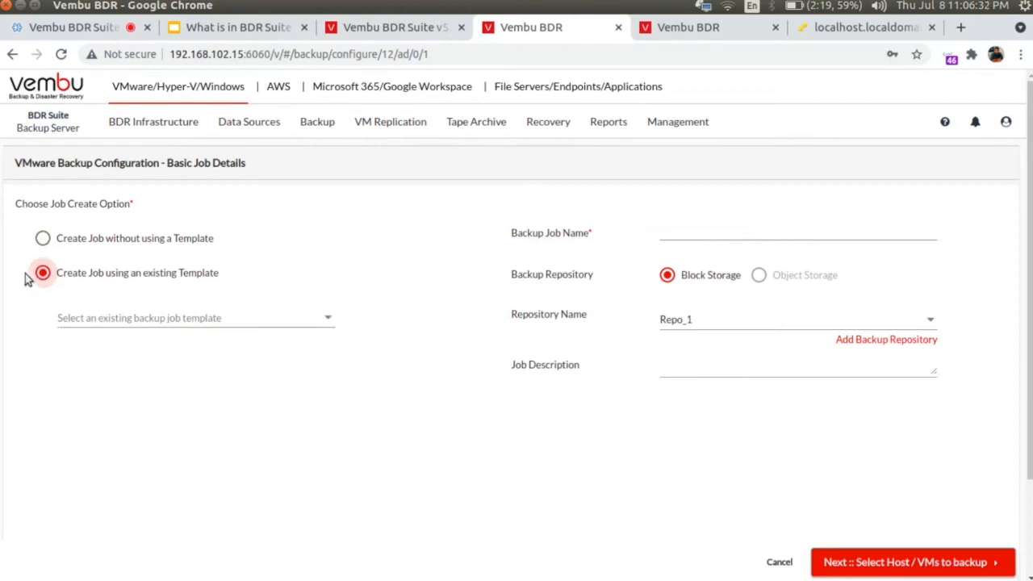
left_click(117, 317)
left_click(127, 319)
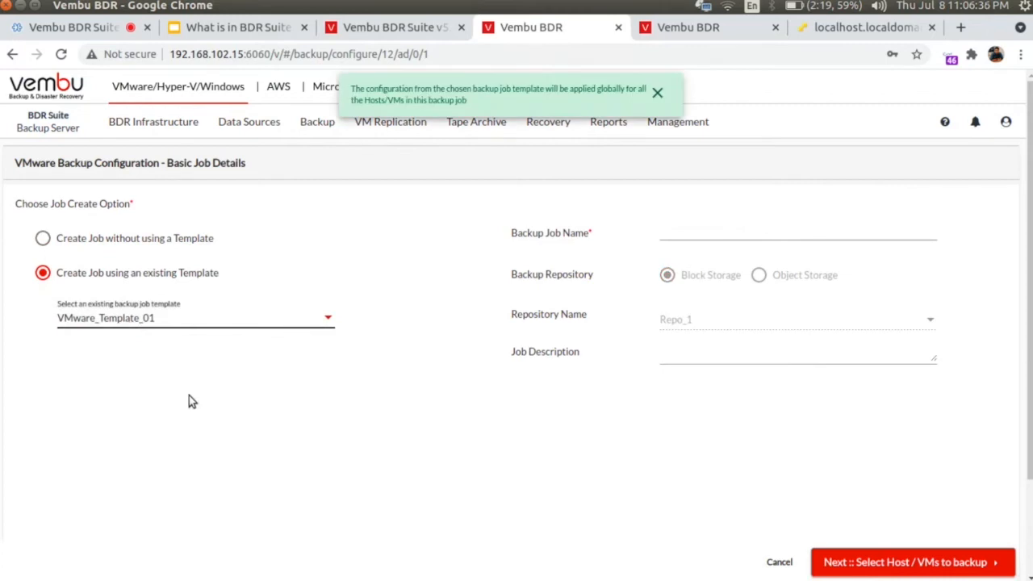
left_click(685, 229)
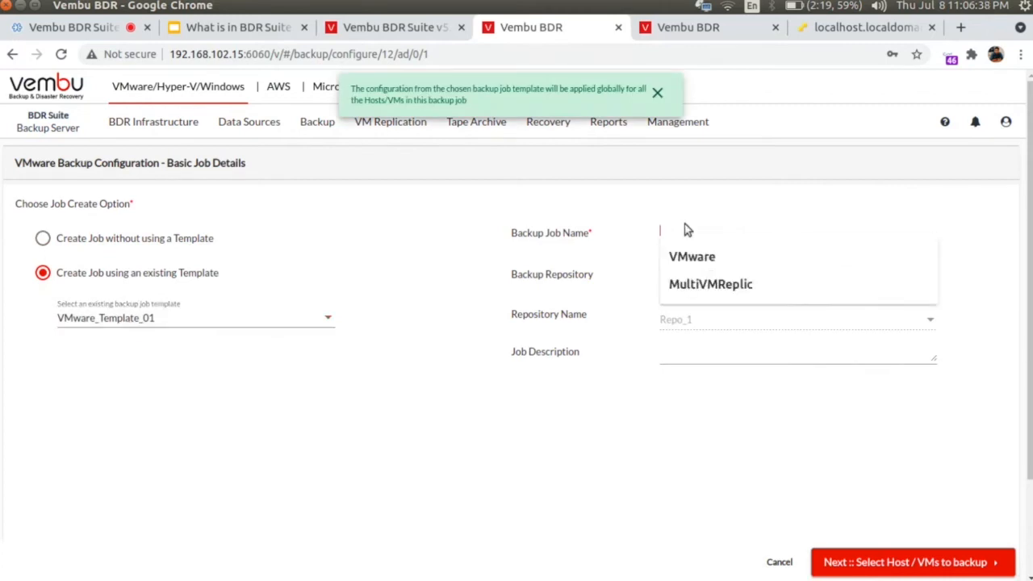
type("Back")
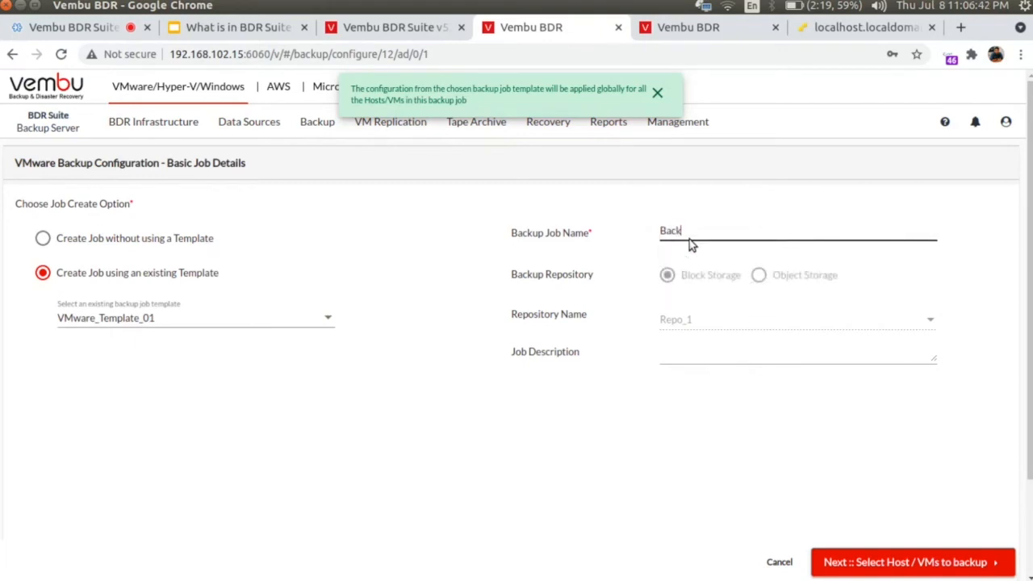
type("up_01")
left_click(722, 349)
type("T")
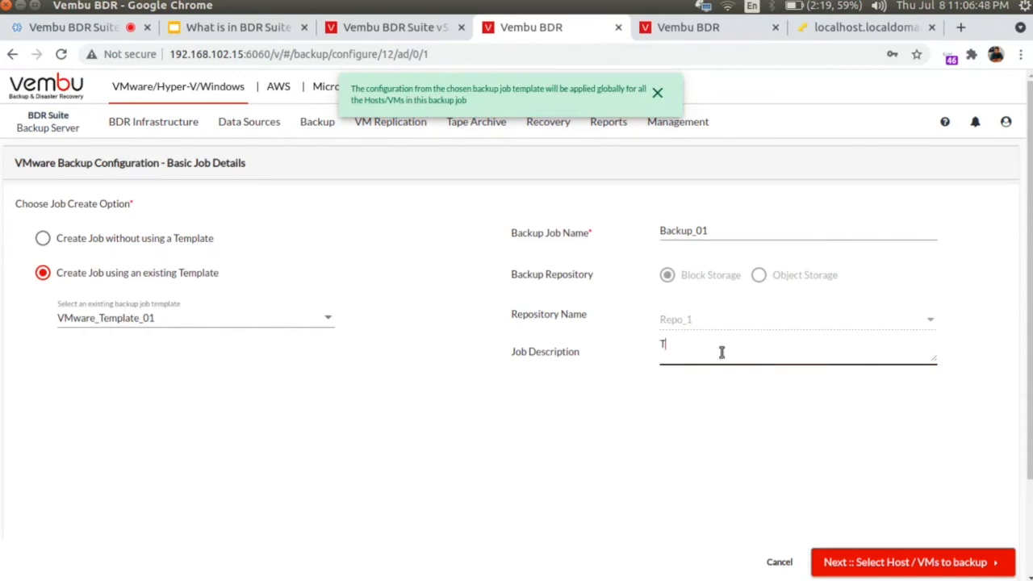
type("est backup")
left_click(879, 573)
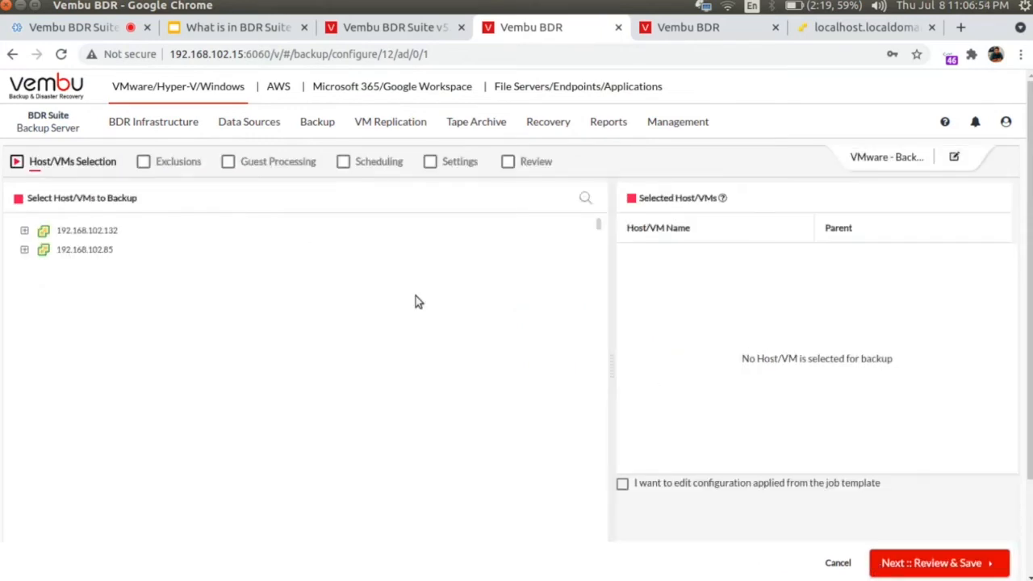
Step: Select PM-Backup-Test01-MD and PM-Backup-Test02-SD on host 192.168.102.132
left_click(25, 232)
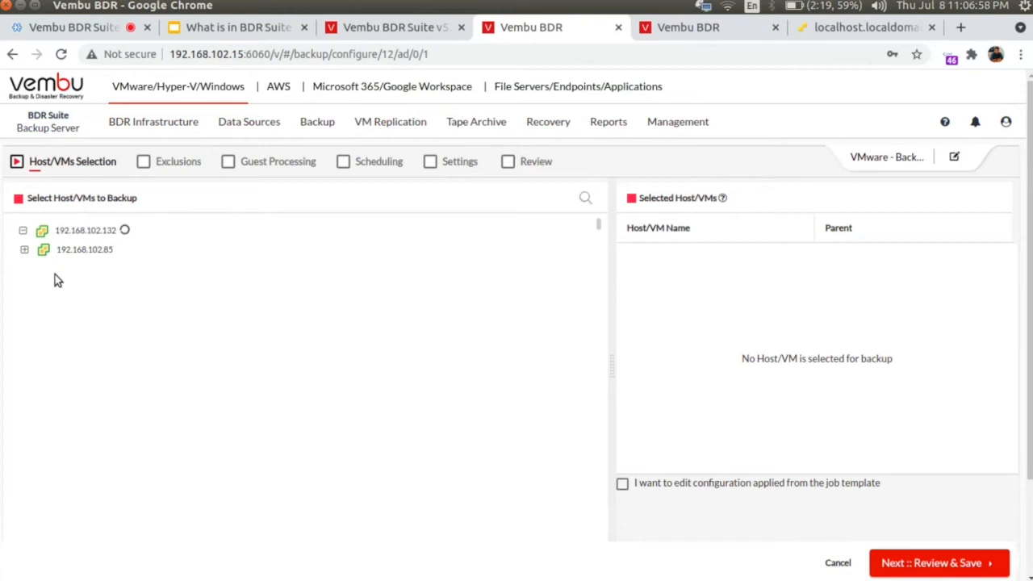
left_click(24, 232)
left_click(24, 231)
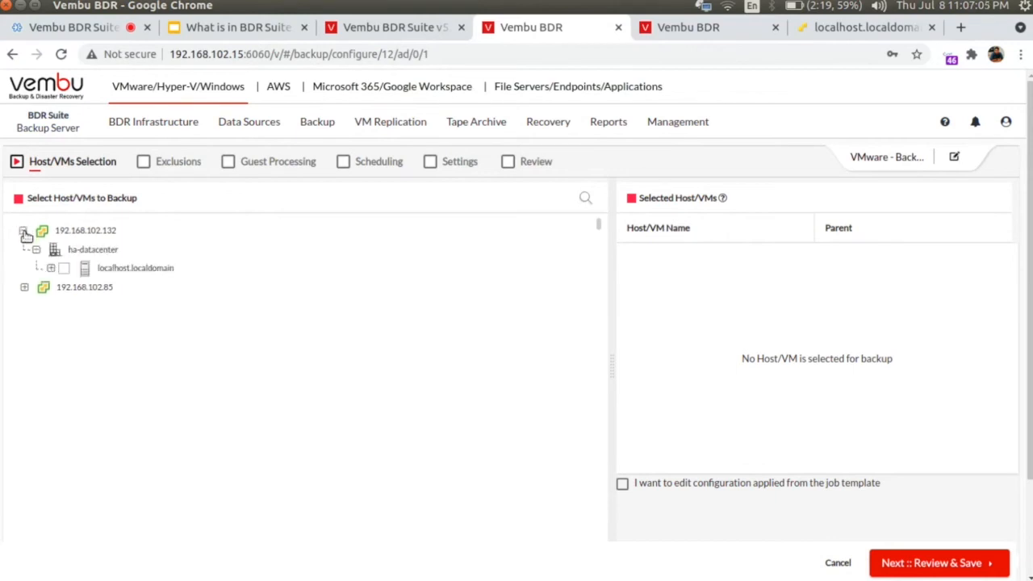
left_click(50, 268)
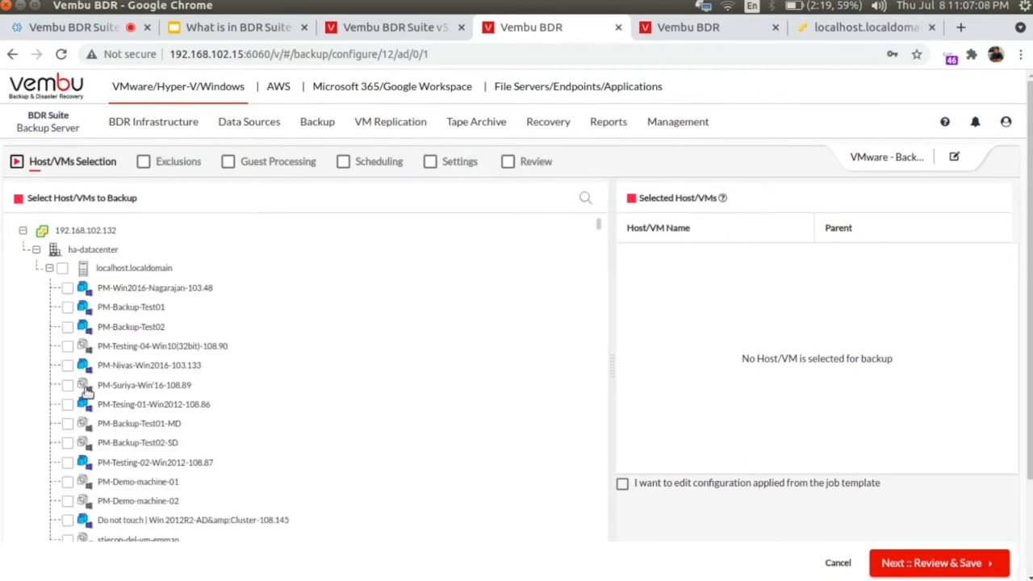
left_click(68, 423)
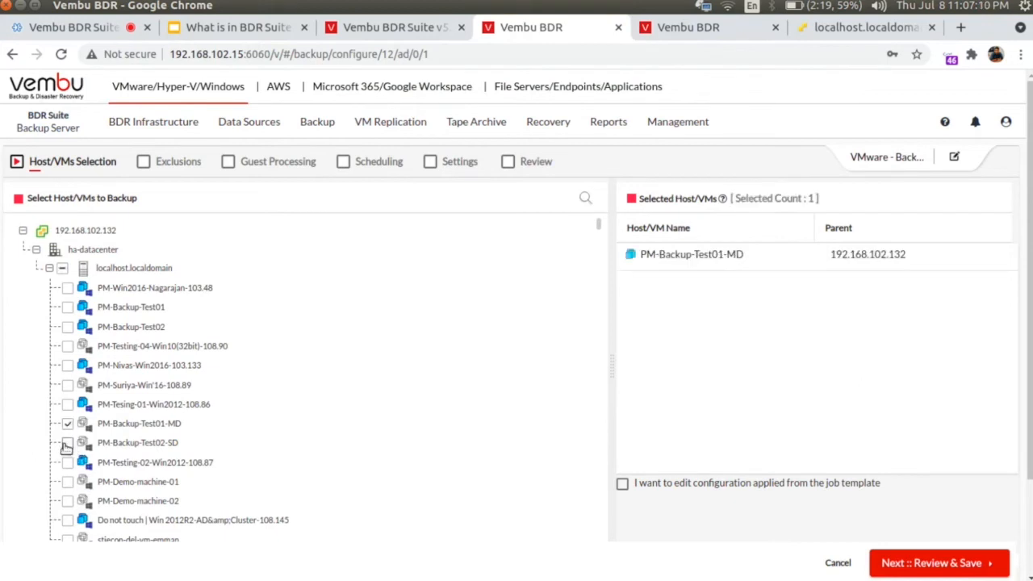
left_click(67, 442)
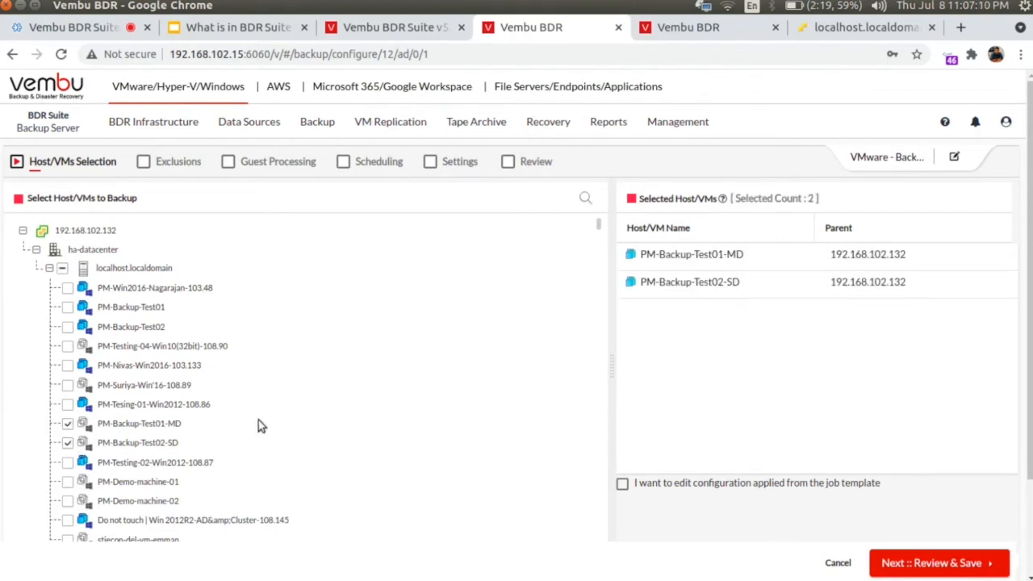
Step: Select PM-Backup-Test01 and PM-Backup-Test02 on host 192.168.102.85, leaving the replica VMs unselected
left_click(50, 269)
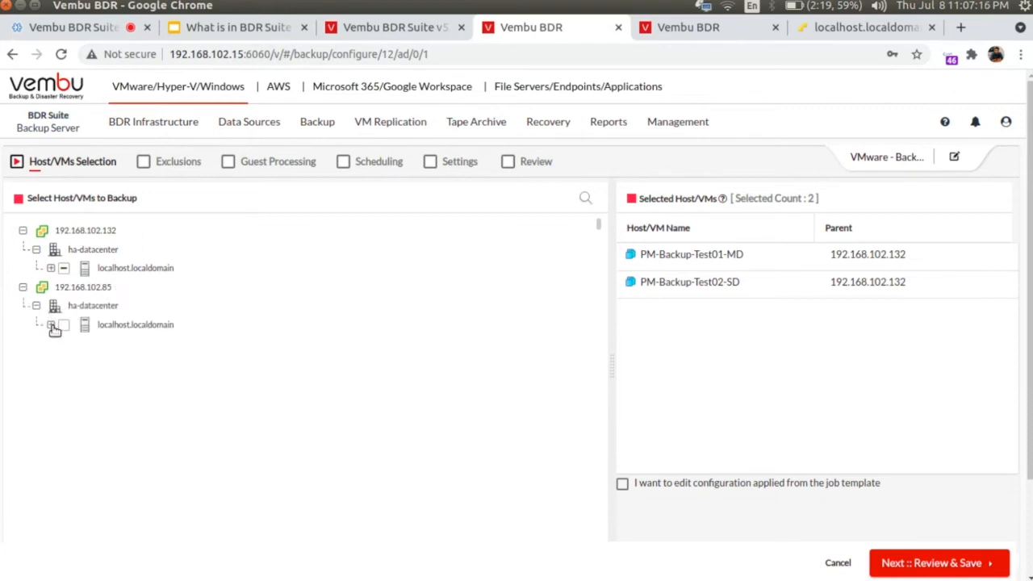
left_click(50, 325)
left_click(68, 383)
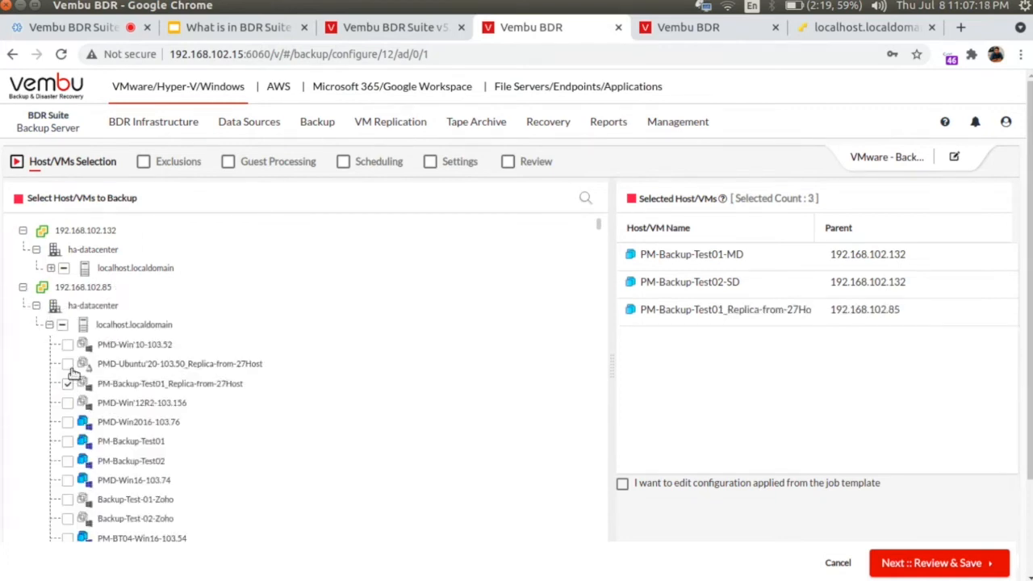
left_click(67, 364)
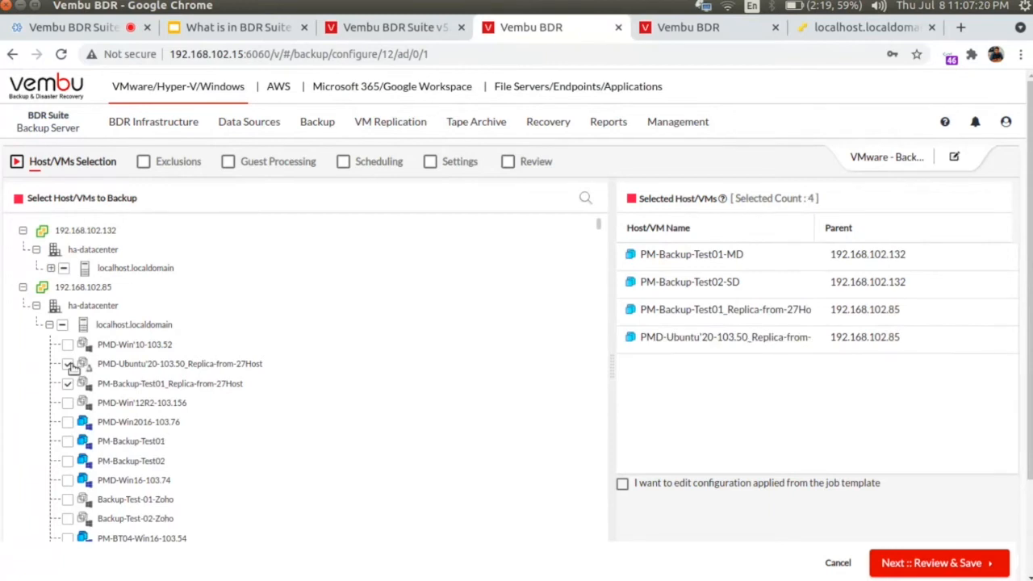
left_click(67, 364)
left_click(68, 384)
left_click(68, 441)
left_click(68, 461)
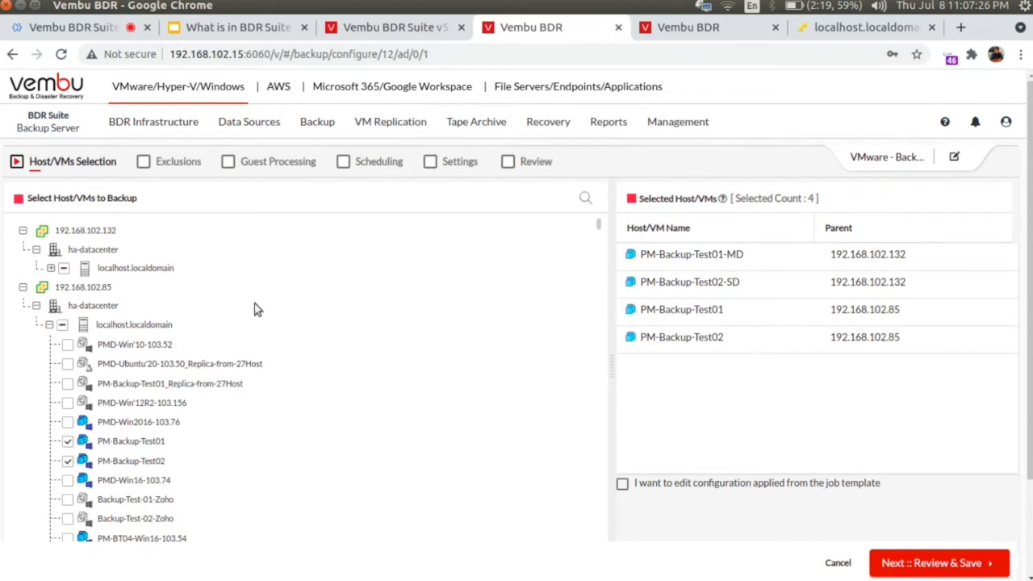
left_click(40, 306)
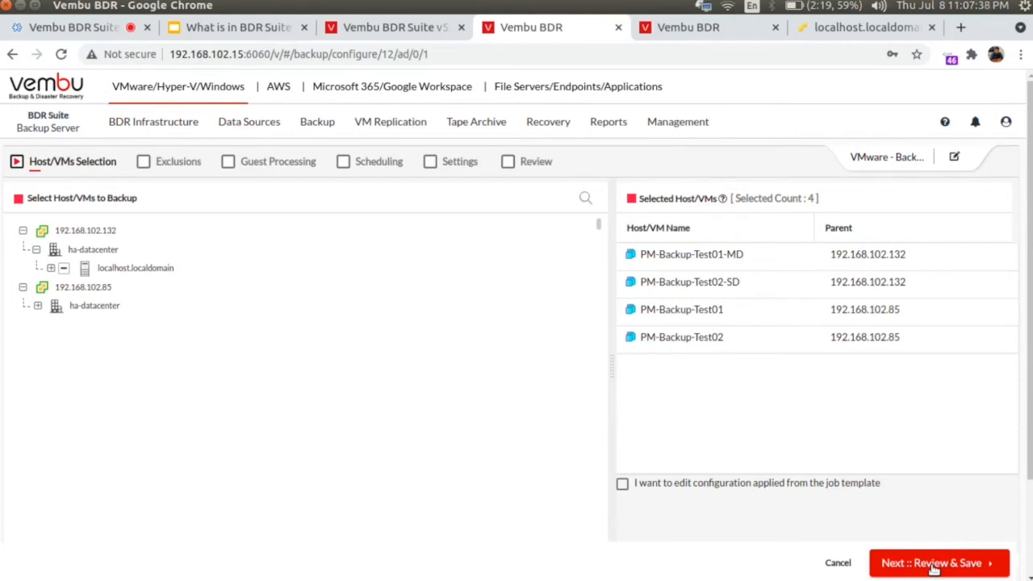
Step: Enable editing of the template configuration and move past Exclusions to Guest Processing
left_click(622, 485)
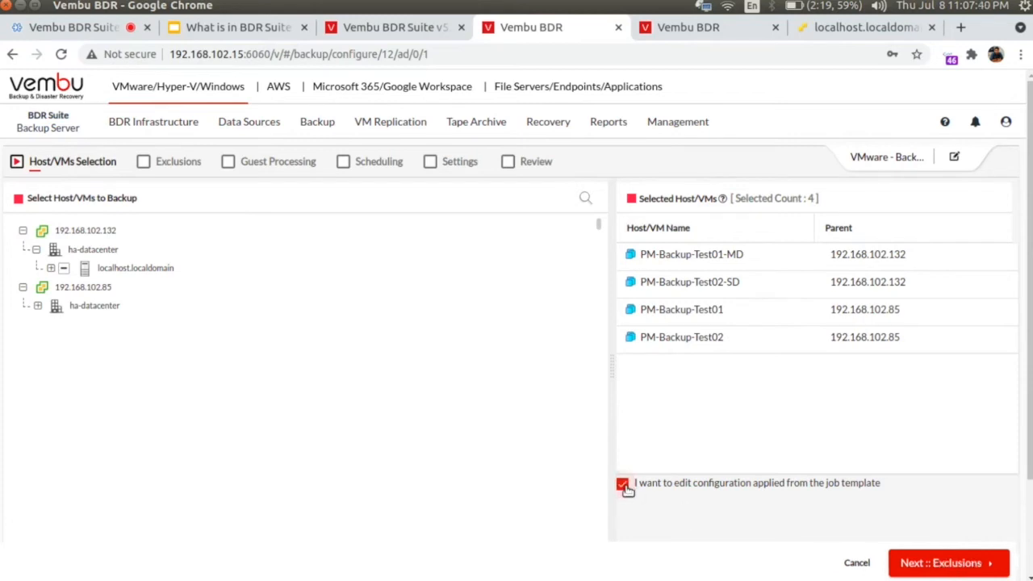
left_click(953, 565)
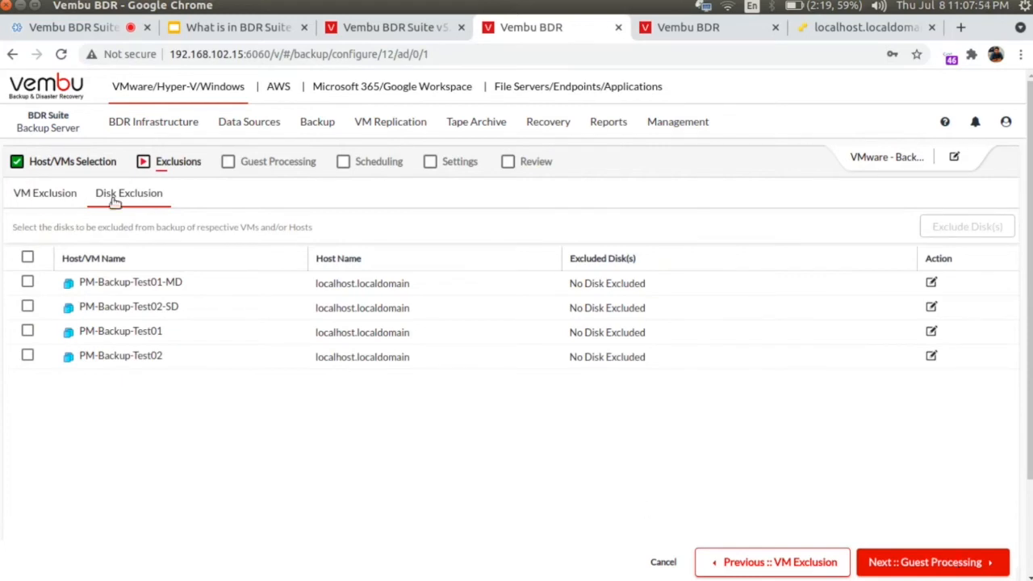
left_click(913, 563)
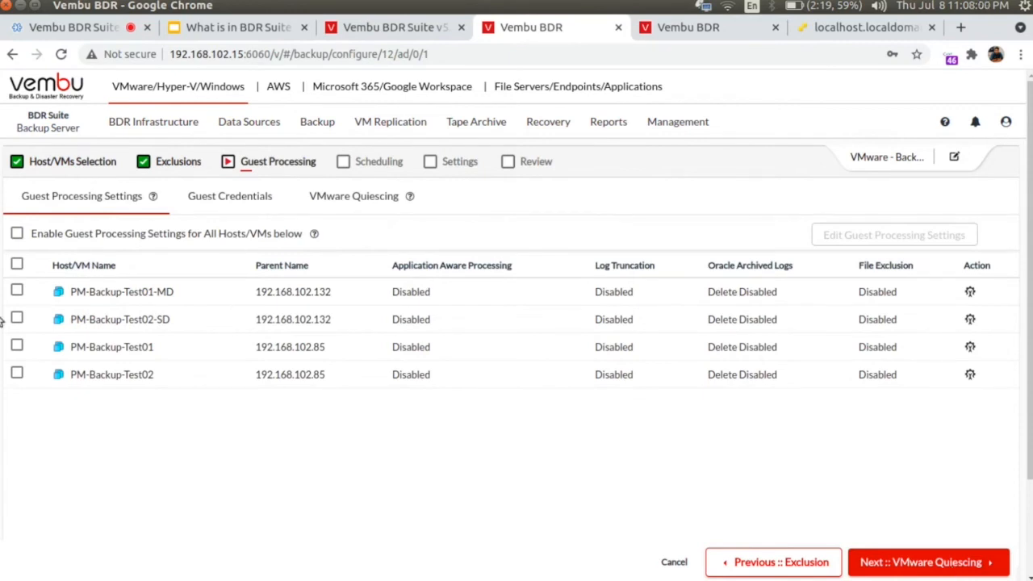
Step: Leave guest processing settings unchanged, then continue through VMware Quiescing to the Schedule step
left_click(17, 292)
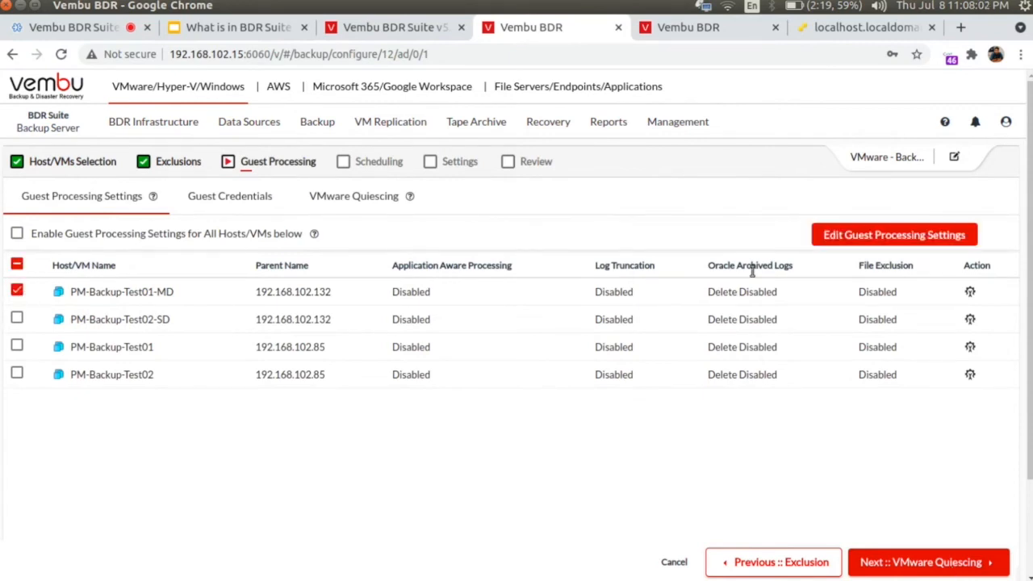
left_click(923, 235)
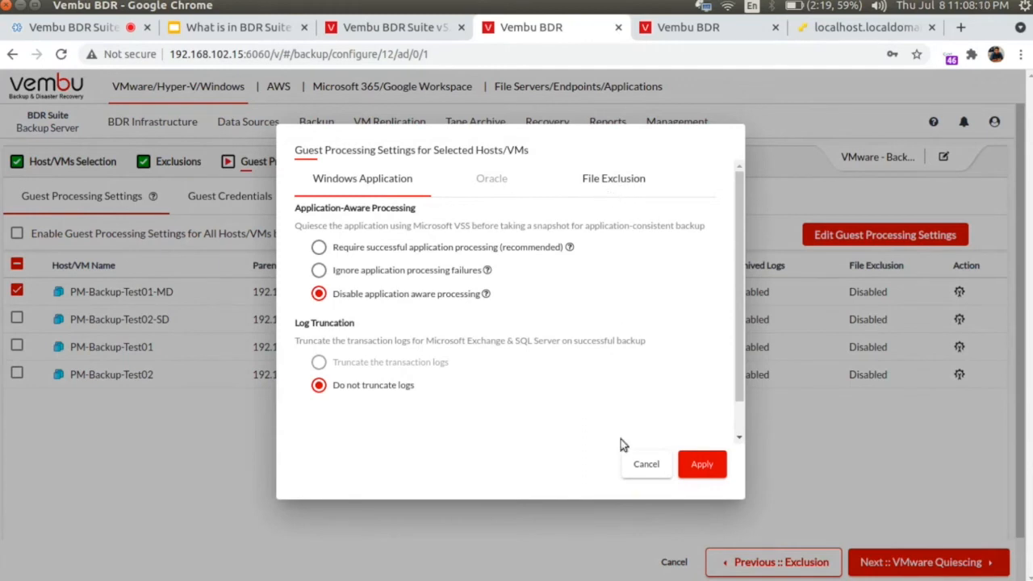
left_click(643, 465)
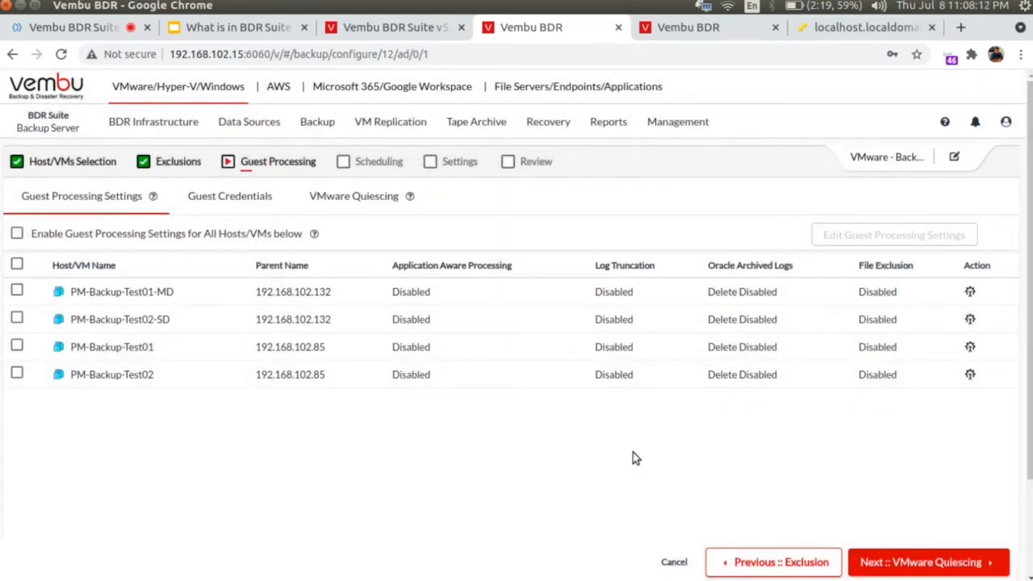
left_click(17, 291)
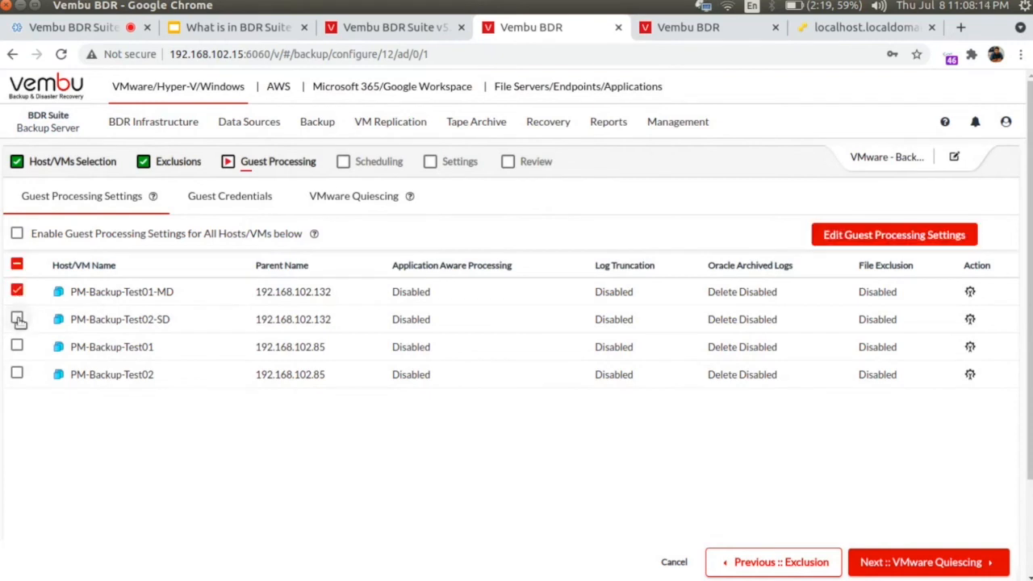
left_click(17, 319)
left_click(922, 562)
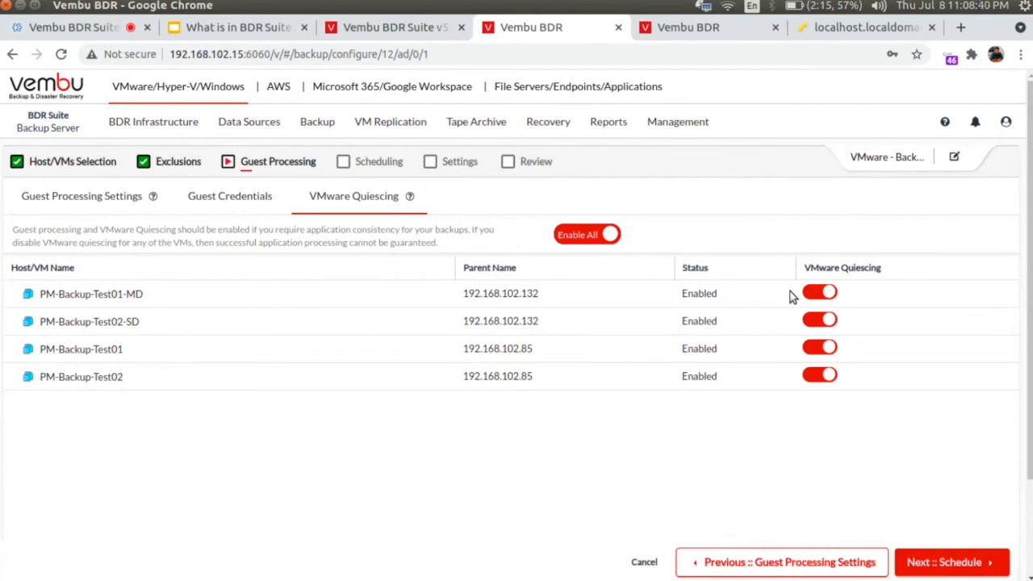
left_click(946, 565)
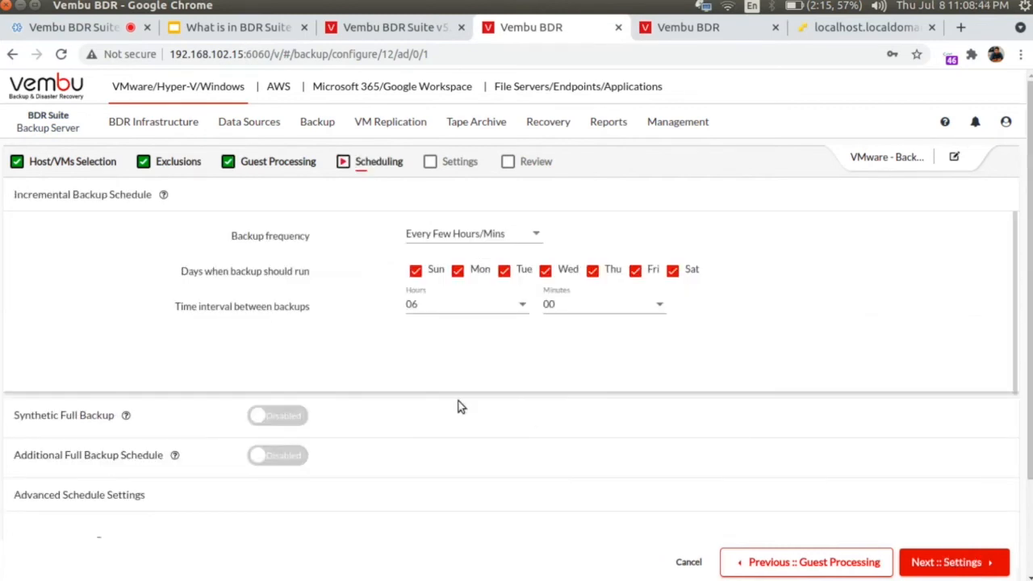
Step: Try the Manually, One Time, Every Few Hours and Daily backup frequency options
left_click(452, 238)
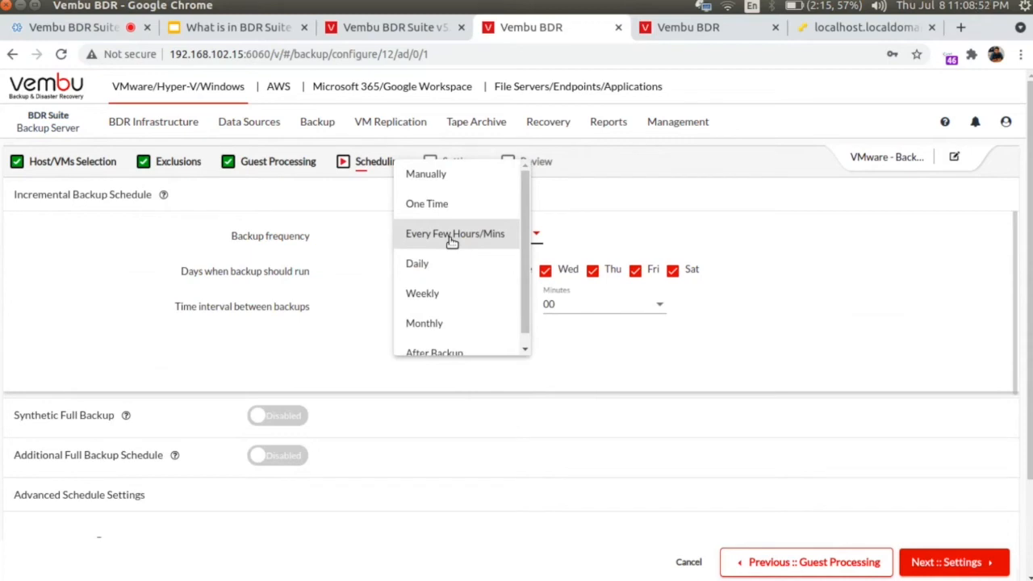
left_click(442, 176)
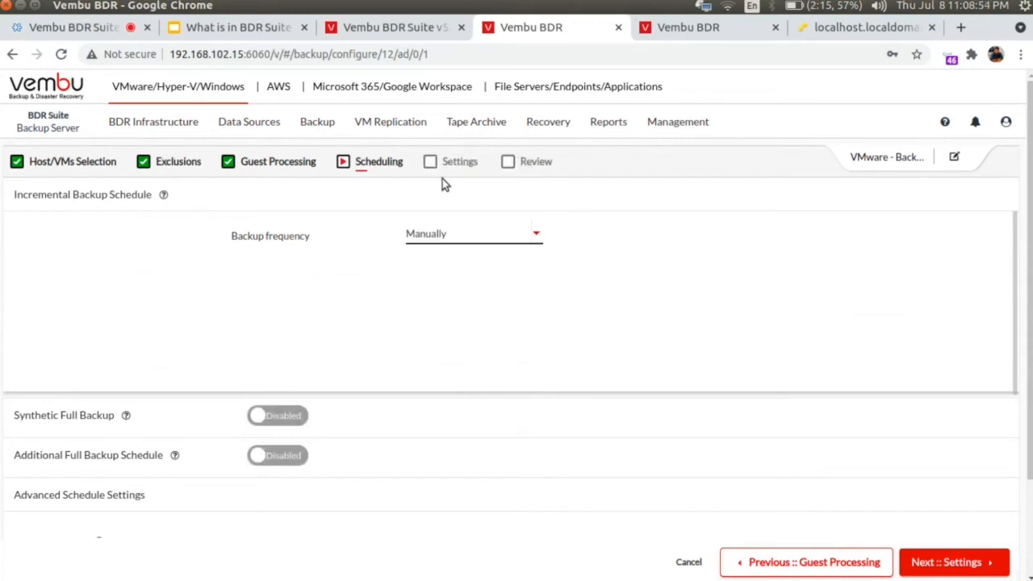
left_click(448, 234)
left_click(444, 279)
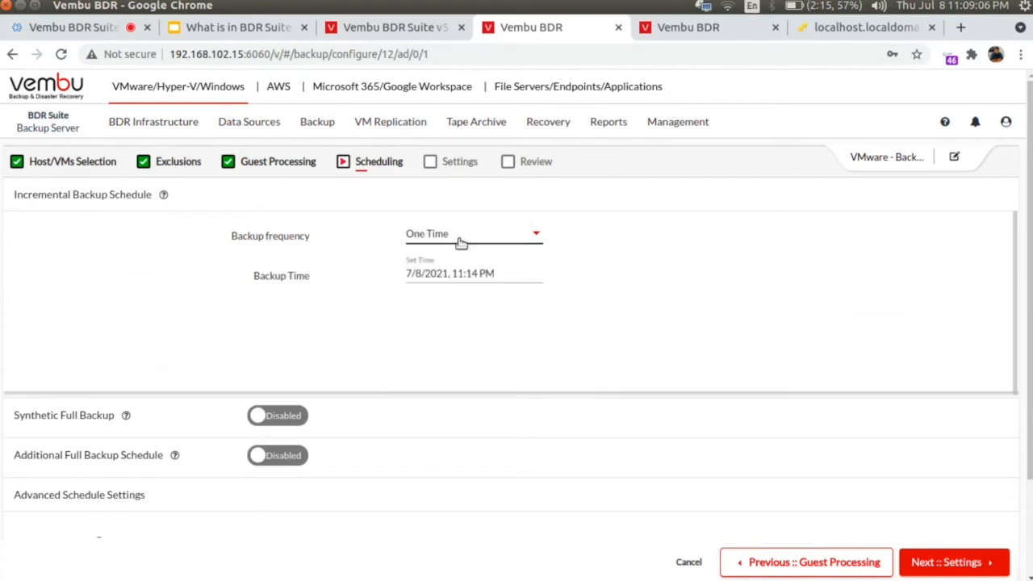
left_click(460, 242)
left_click(496, 274)
left_click(463, 233)
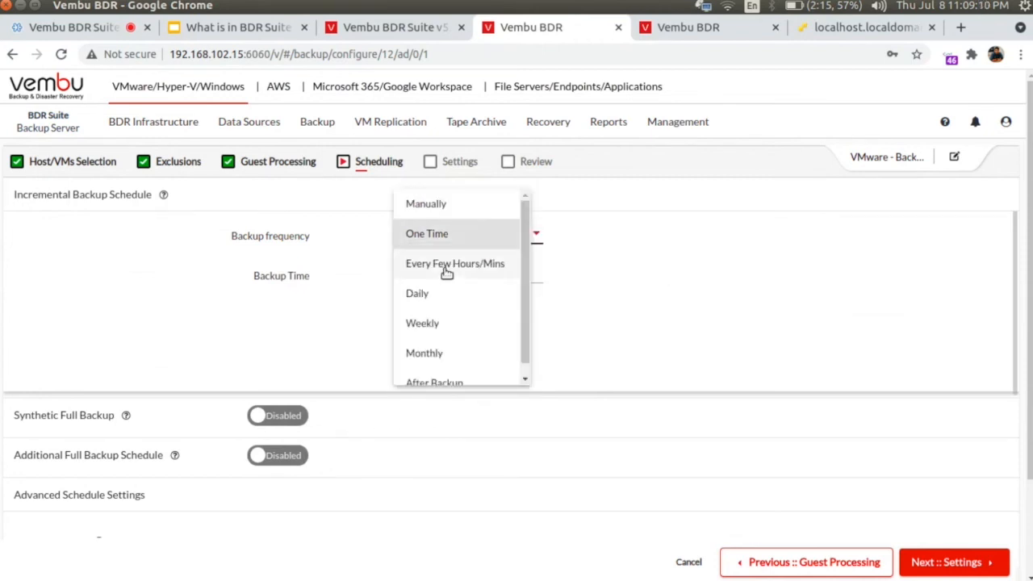
left_click(447, 270)
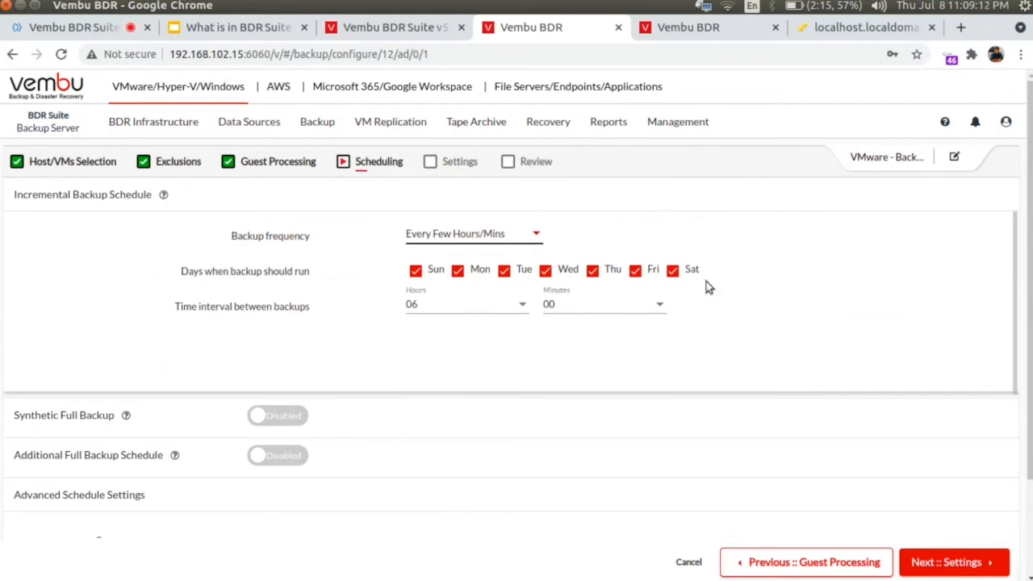
left_click(443, 246)
left_click(444, 267)
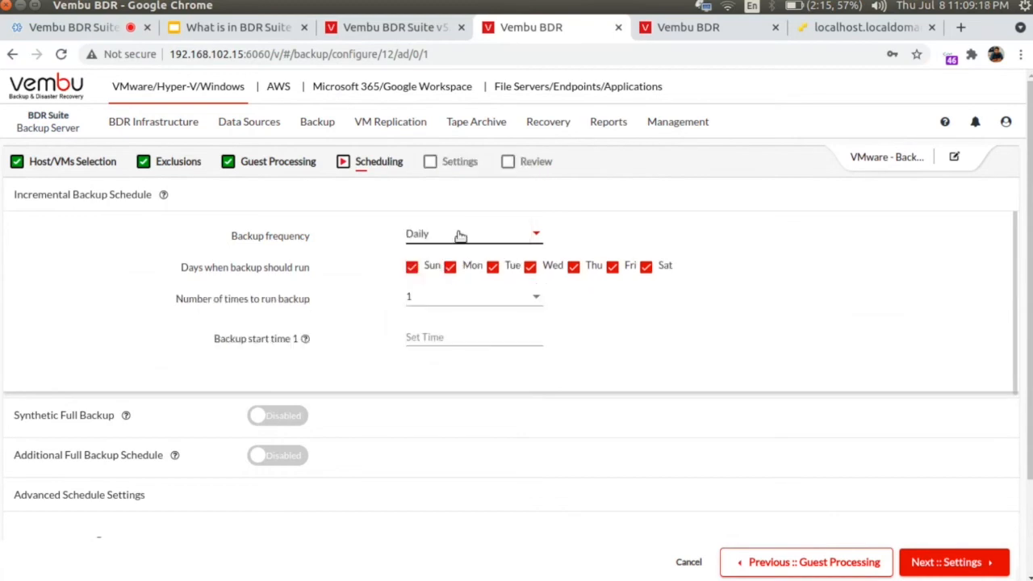
Step: Try a daily schedule with five runs per day, then reduce it to one run
left_click(460, 236)
left_click(726, 364)
left_click(449, 299)
scroll(454, 388, "down", 3)
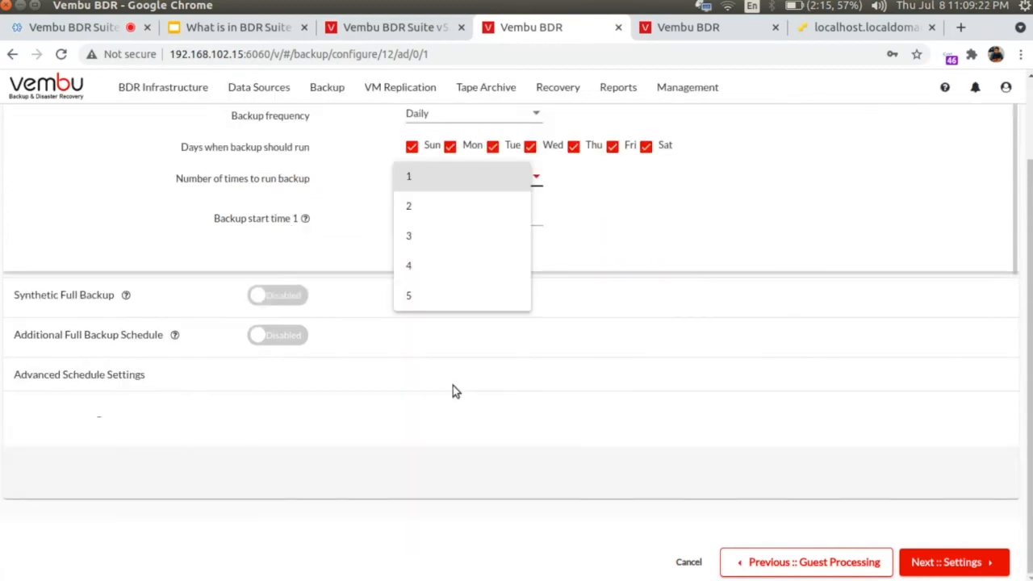
left_click(426, 299)
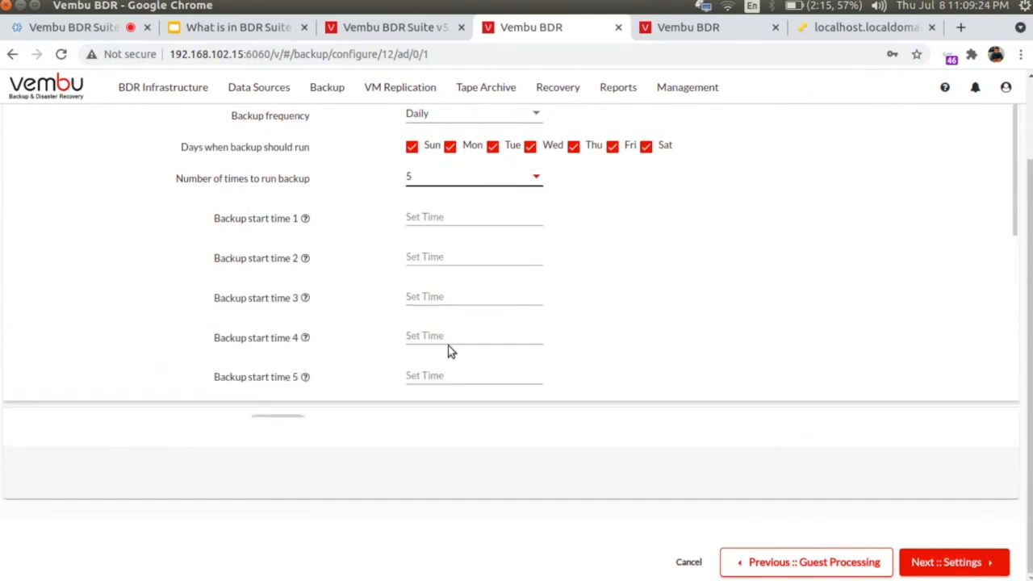
left_click(438, 184)
left_click(433, 187)
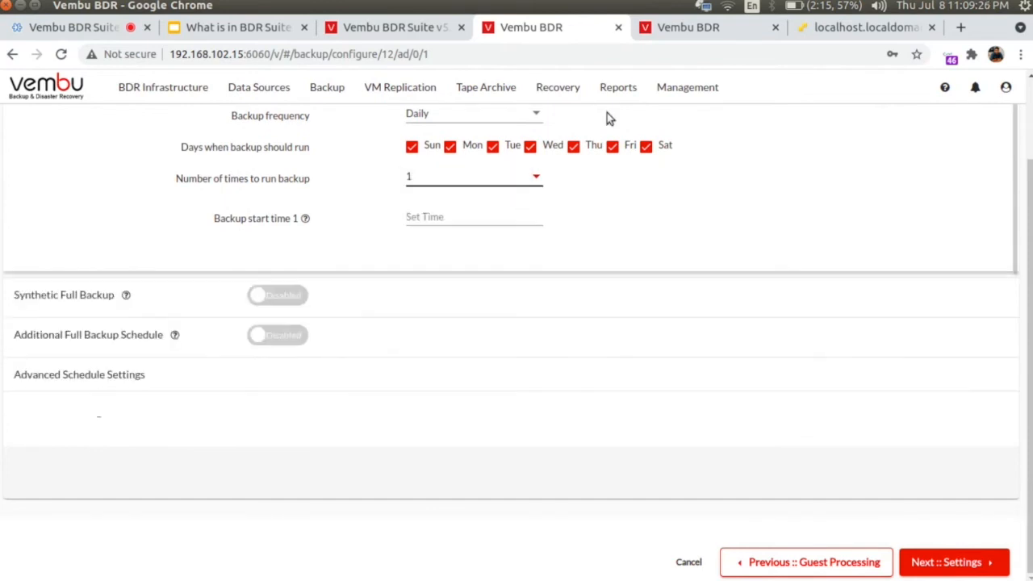
Step: Try running after BK01, then settle on backups every 6 hours on all seven days
left_click(499, 115)
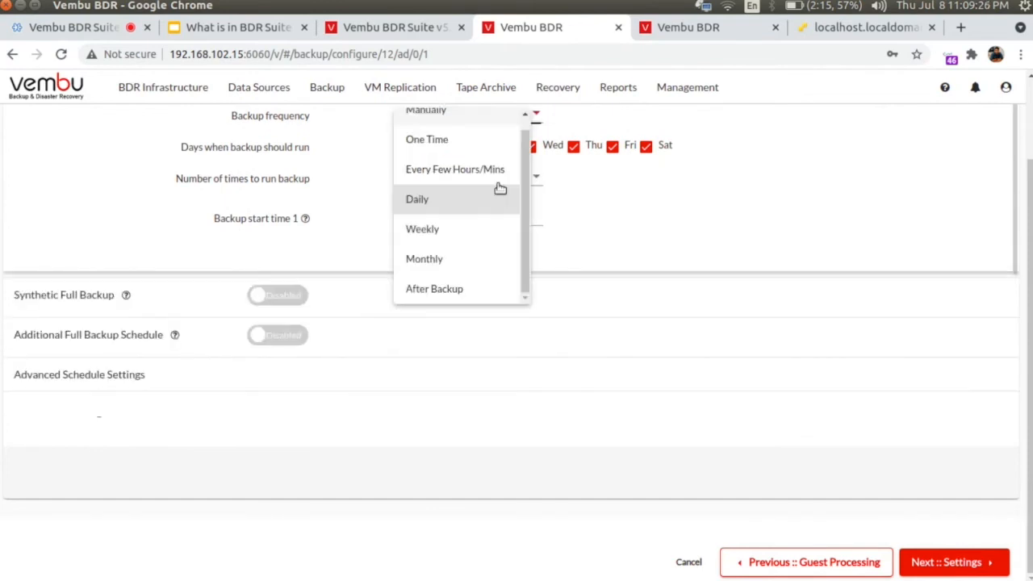
left_click(454, 288)
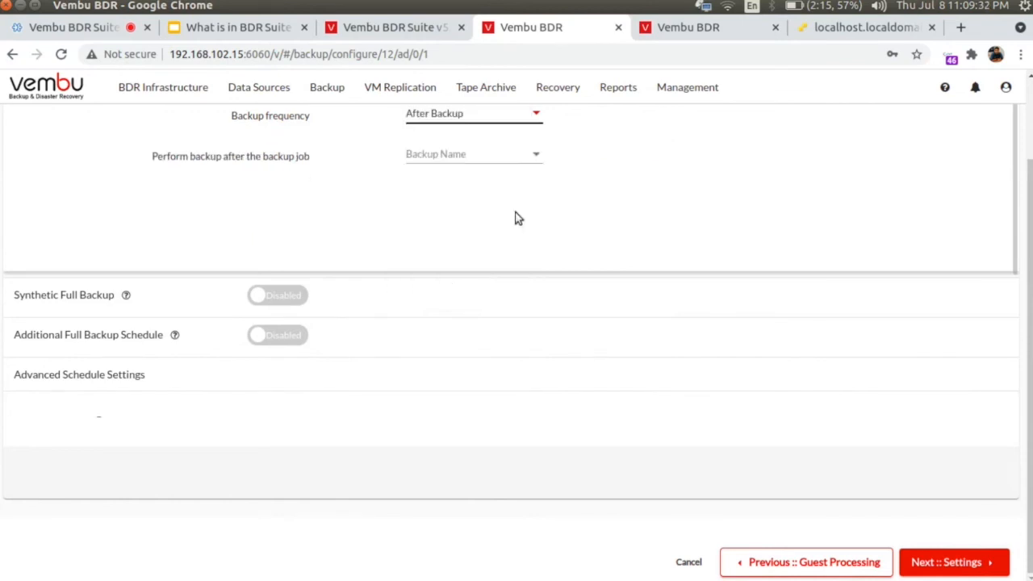
left_click(472, 161)
left_click(473, 189)
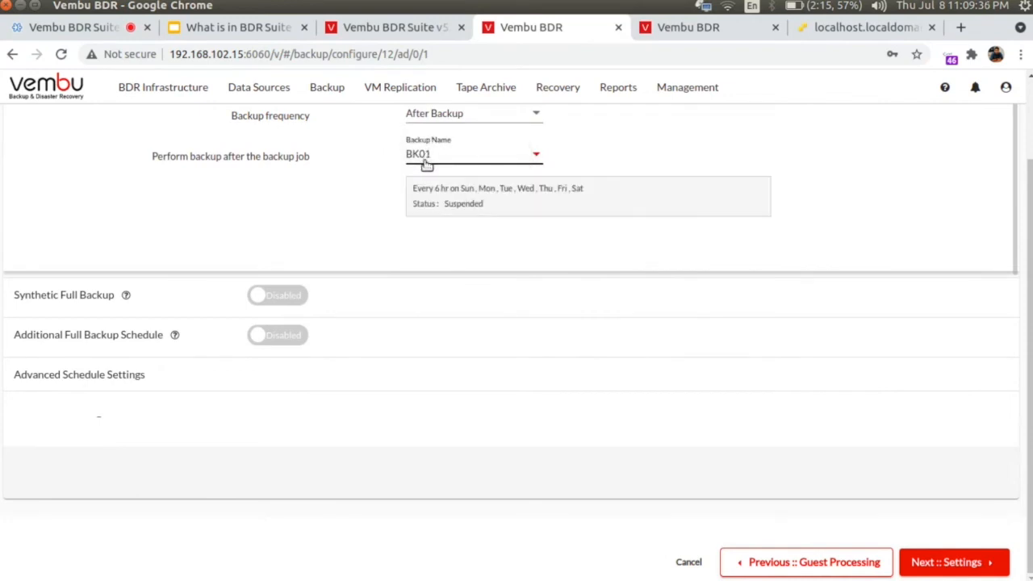
left_click(444, 120)
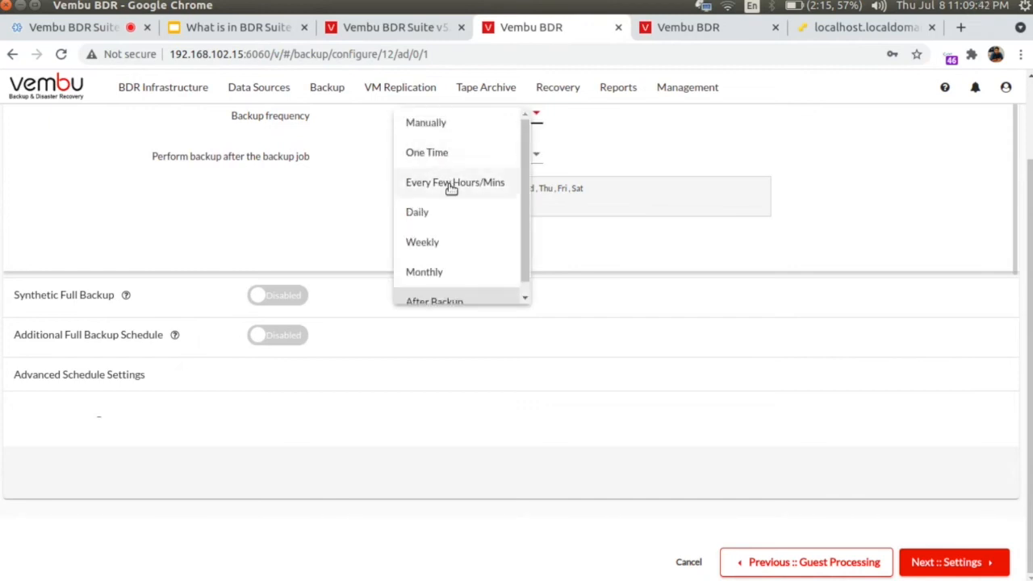
left_click(444, 185)
scroll(410, 242, "up", 2)
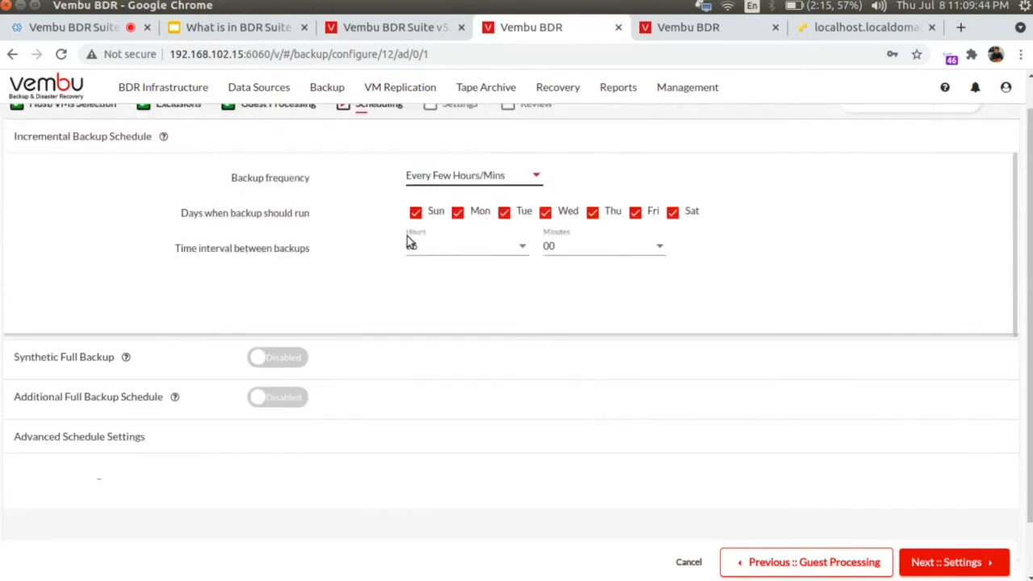
scroll(380, 257, "down", 1)
scroll(378, 257, "down", 1)
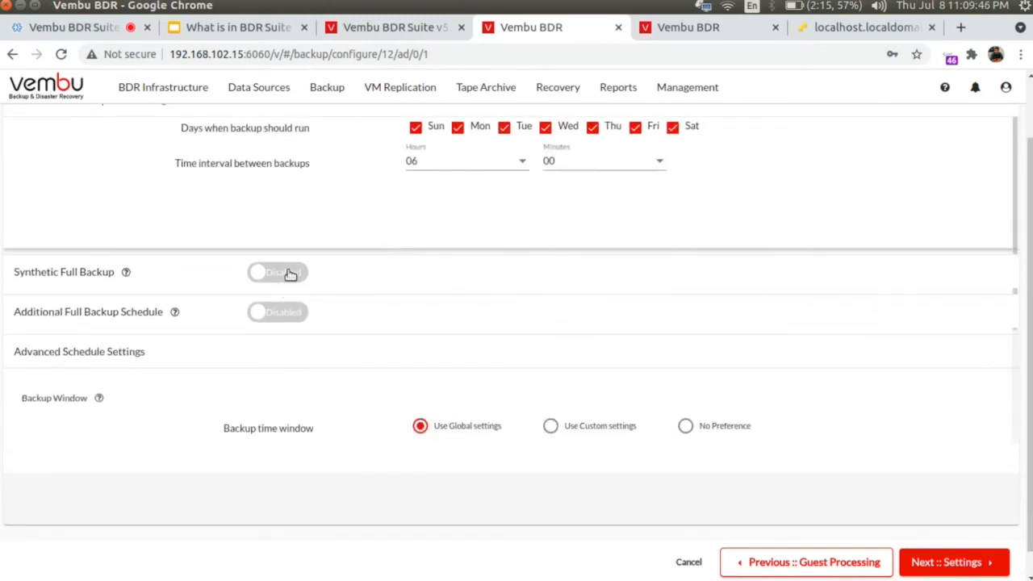
Step: Turn on synthetic full and additional full backups, keeping Weekly, Sunday, 9:00 PM, then scroll to Backup Window
left_click(286, 272)
scroll(487, 290, "down", 1)
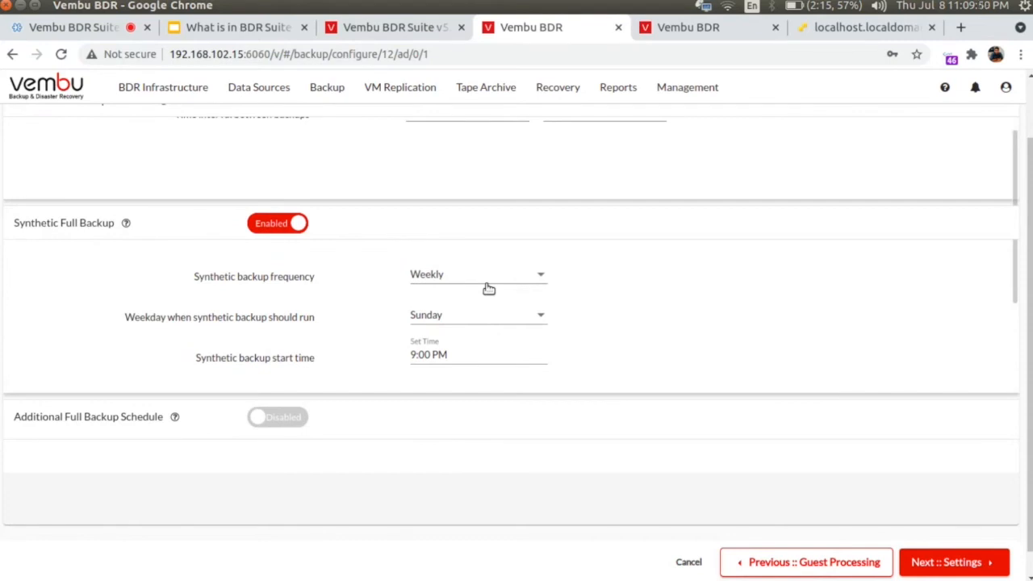
scroll(486, 288, "down", 1)
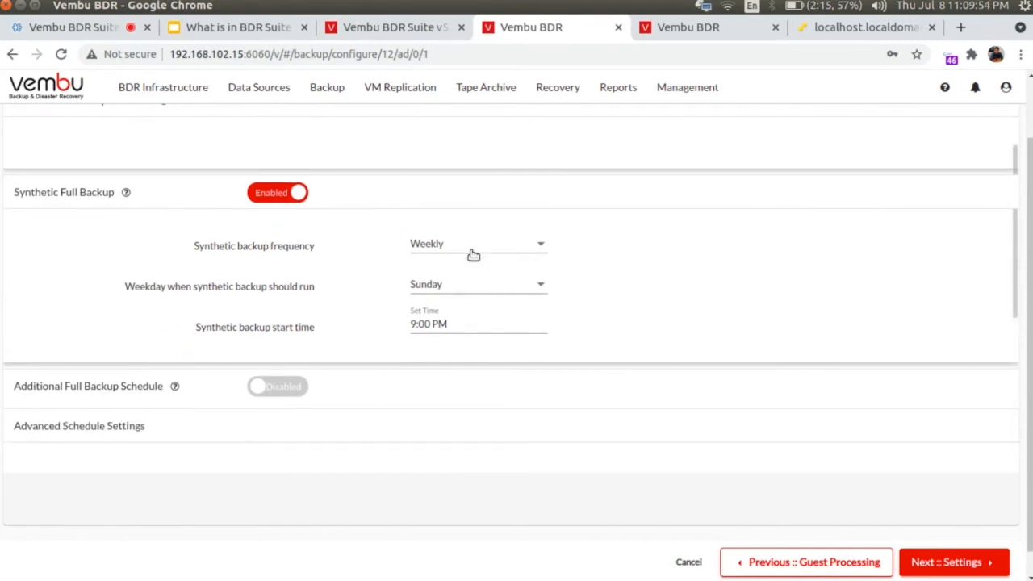
left_click(295, 391)
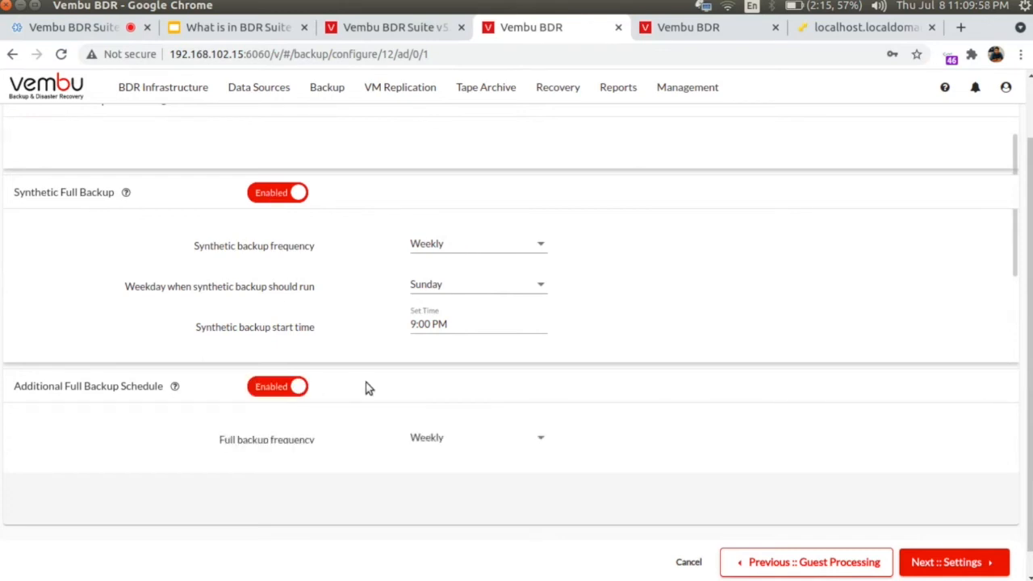
scroll(365, 388, "down", 2)
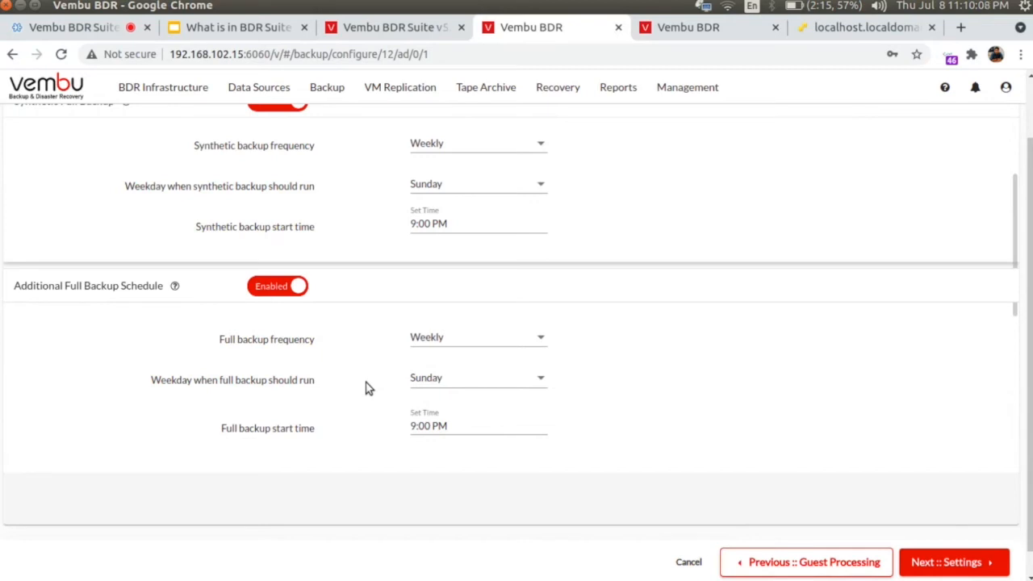
scroll(368, 387, "down", 3)
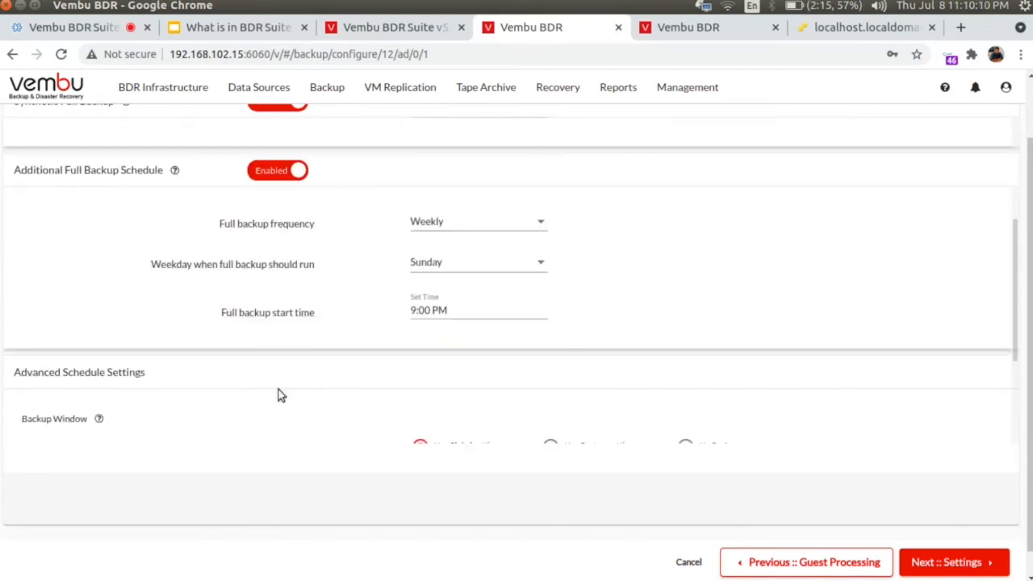
scroll(279, 393, "down", 2)
left_click_drag(21, 335, 87, 339)
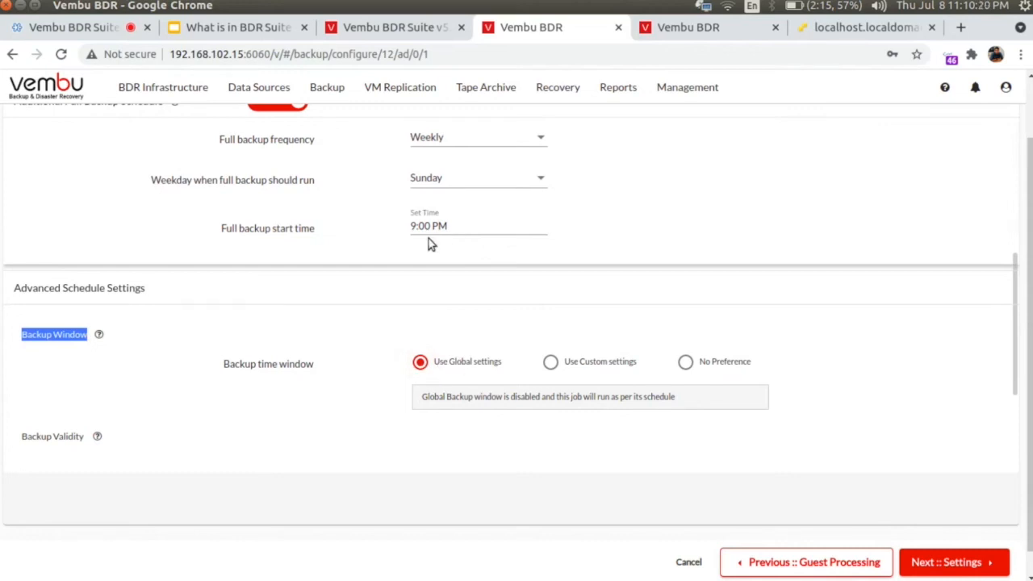
Step: Try a custom backup window, then leave the backup window unrestricted
left_click(581, 365)
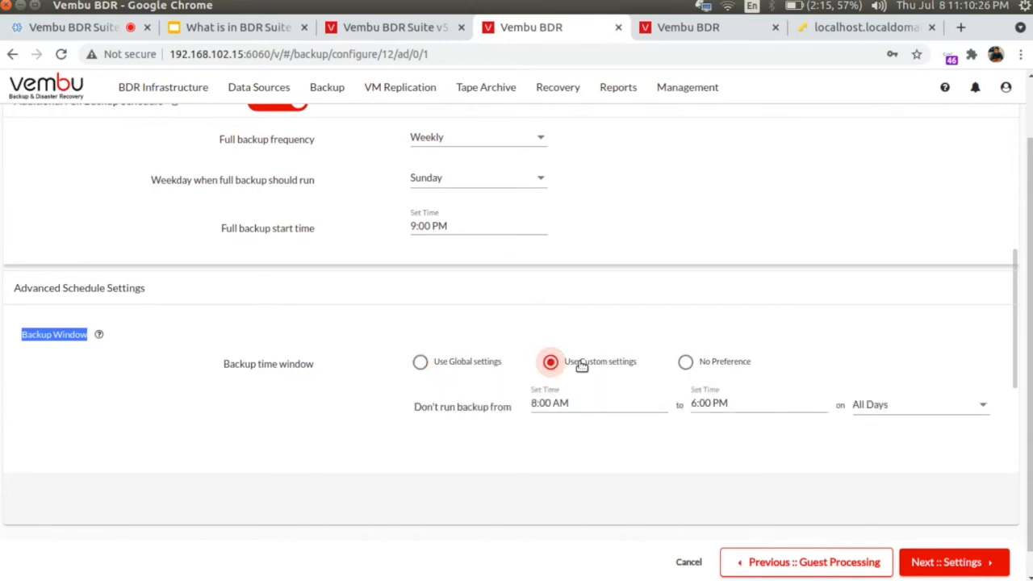
left_click(684, 362)
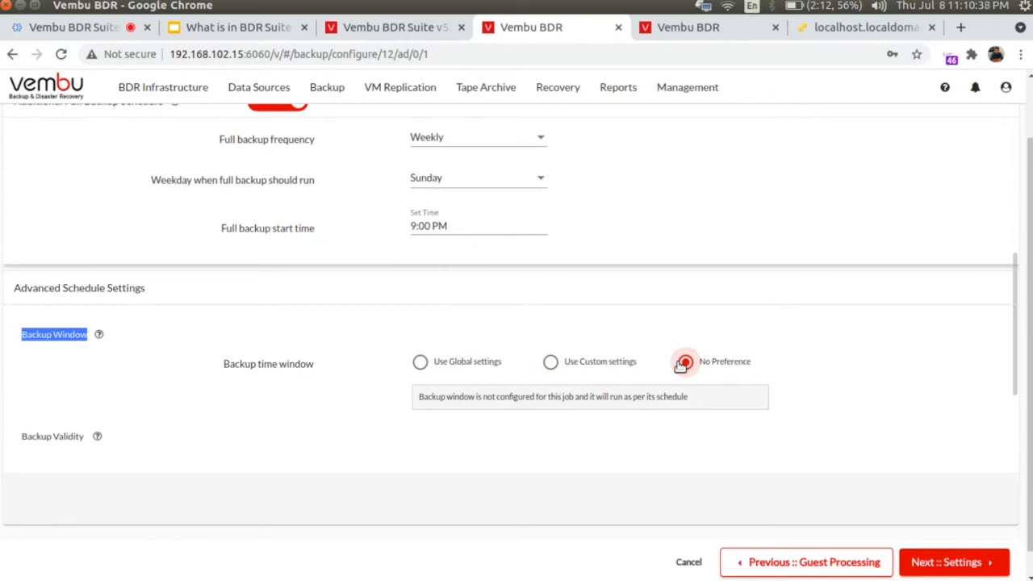
scroll(344, 424, "down", 2)
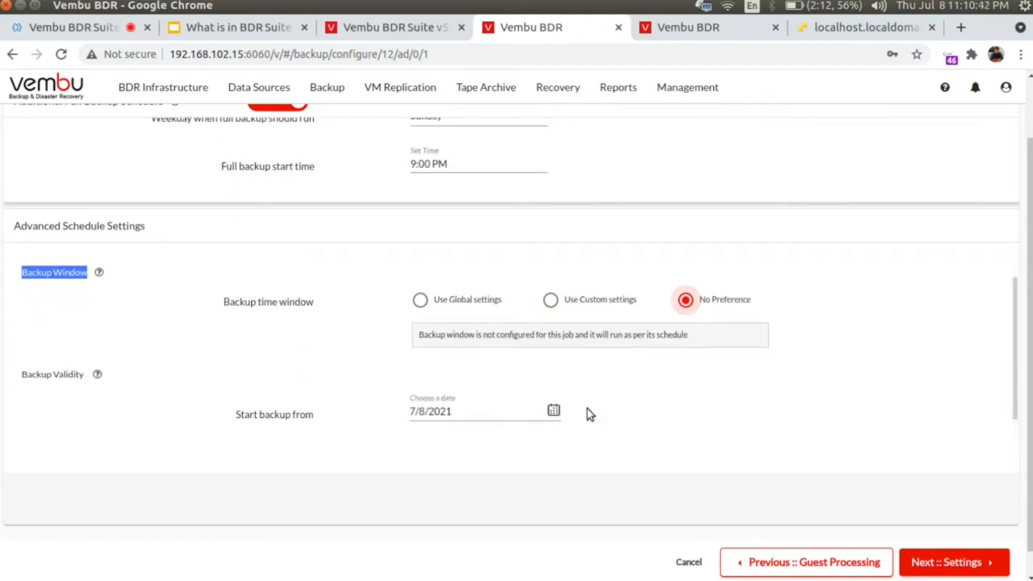
scroll(588, 414, "down", 3)
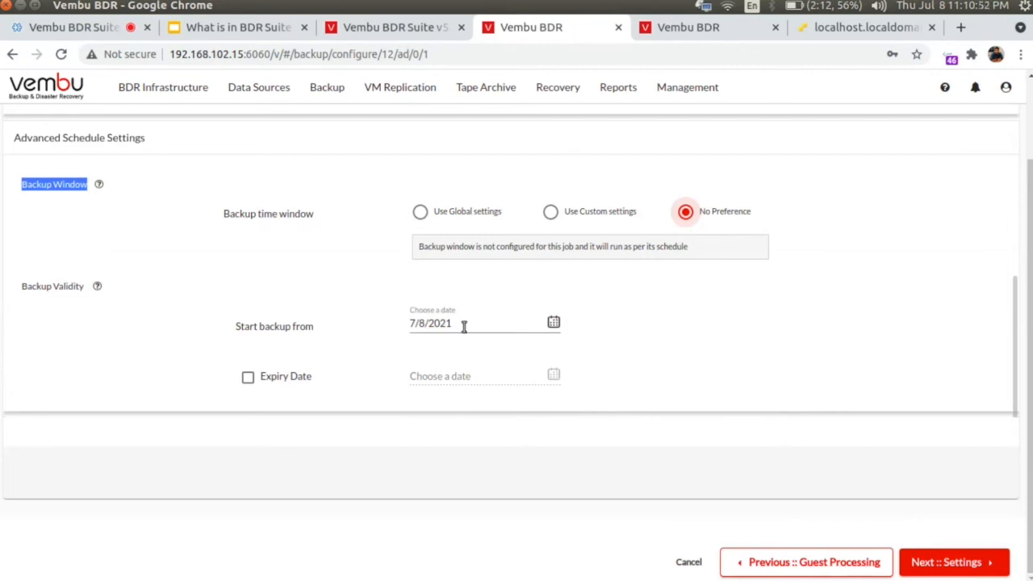
Step: Enable a backup expiry date, picking 7/8/2021 and then a later date
left_click(249, 378)
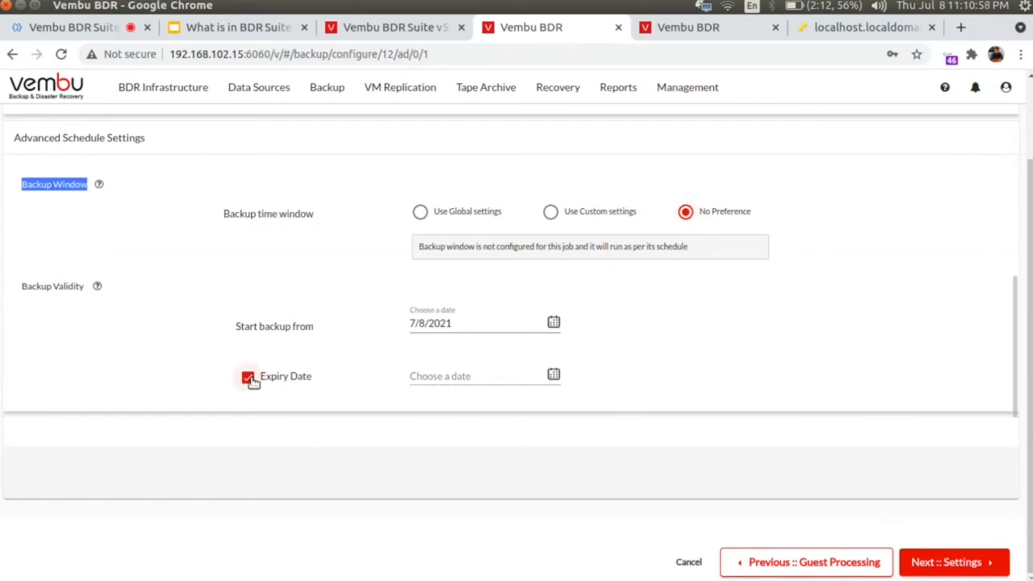
left_click(181, 288)
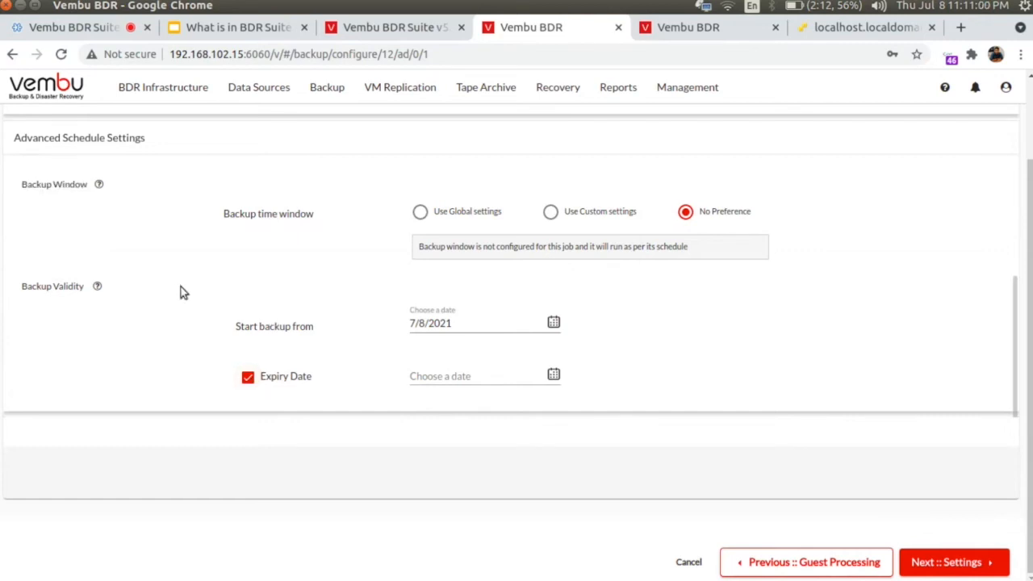
left_click(420, 212)
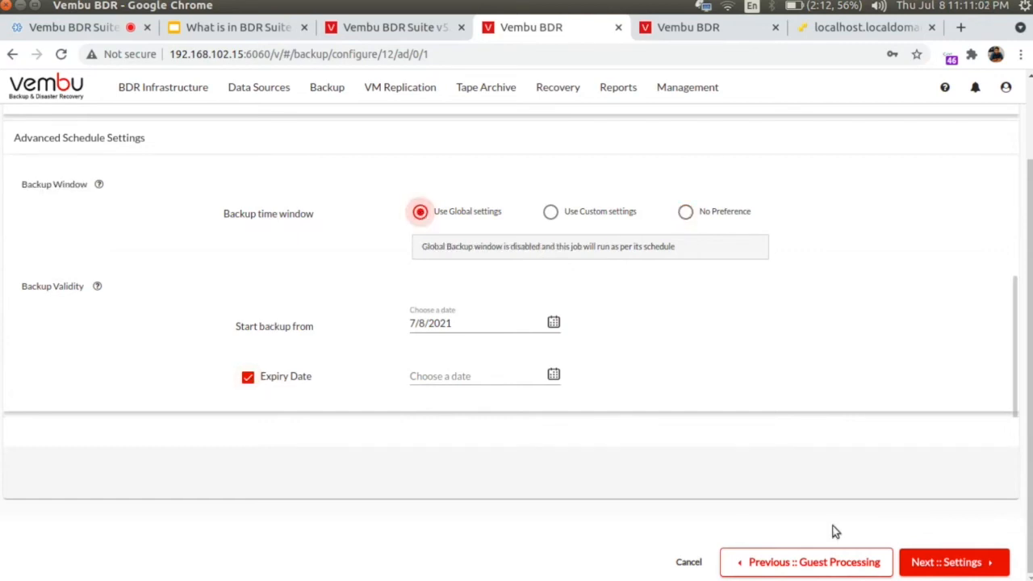
left_click(931, 560)
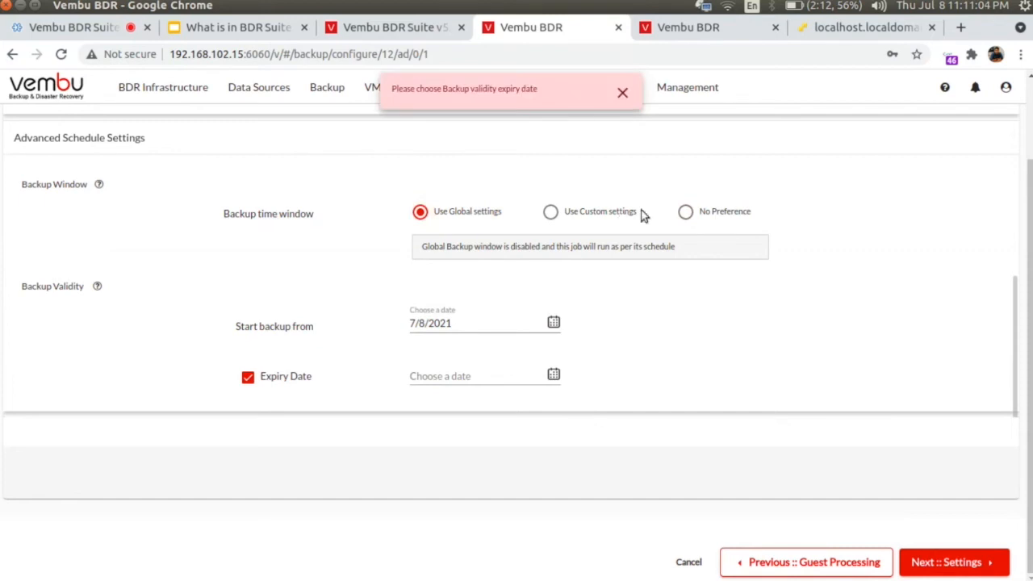
left_click(463, 376)
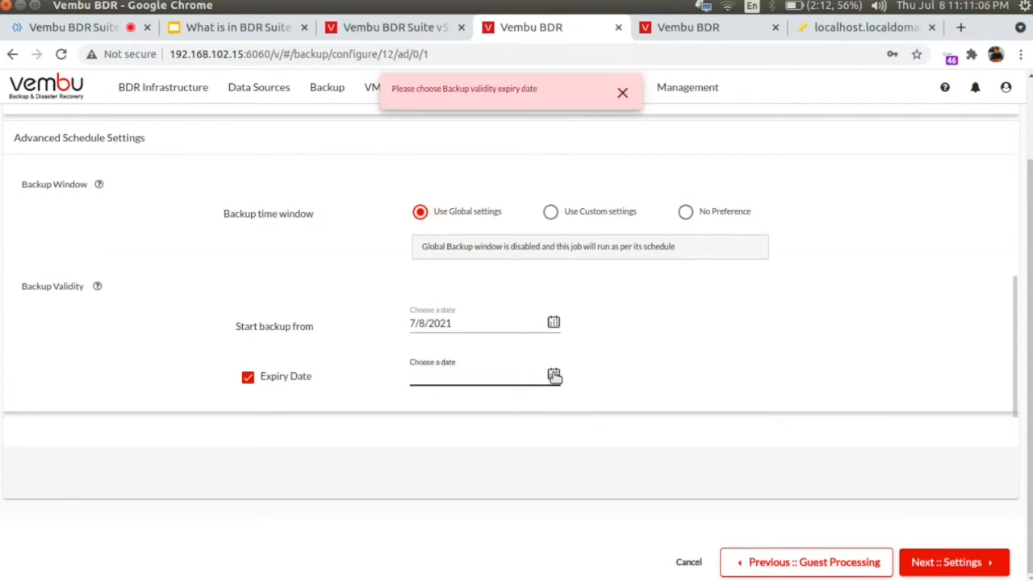
left_click(553, 374)
left_click(525, 466)
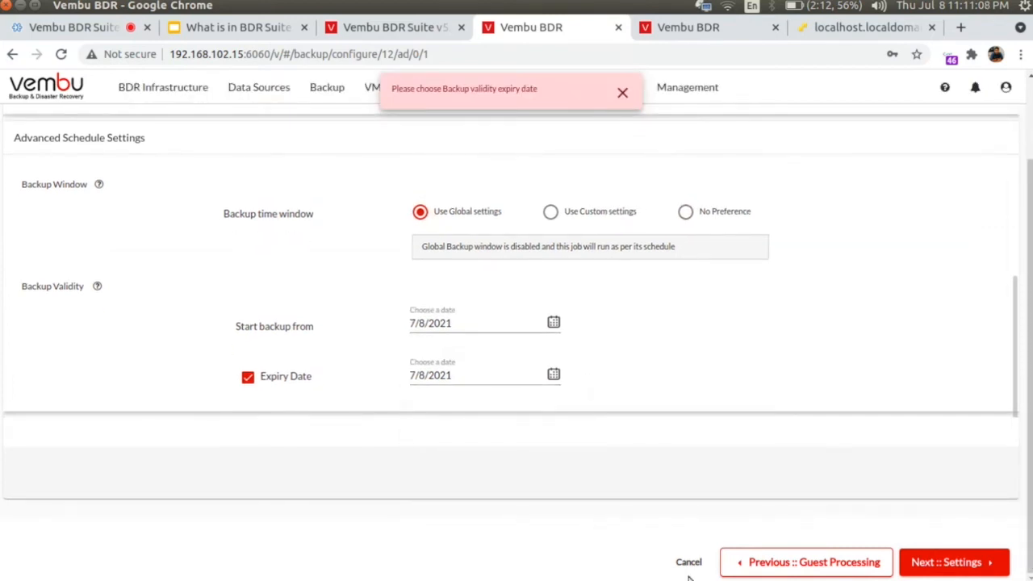
left_click(978, 562)
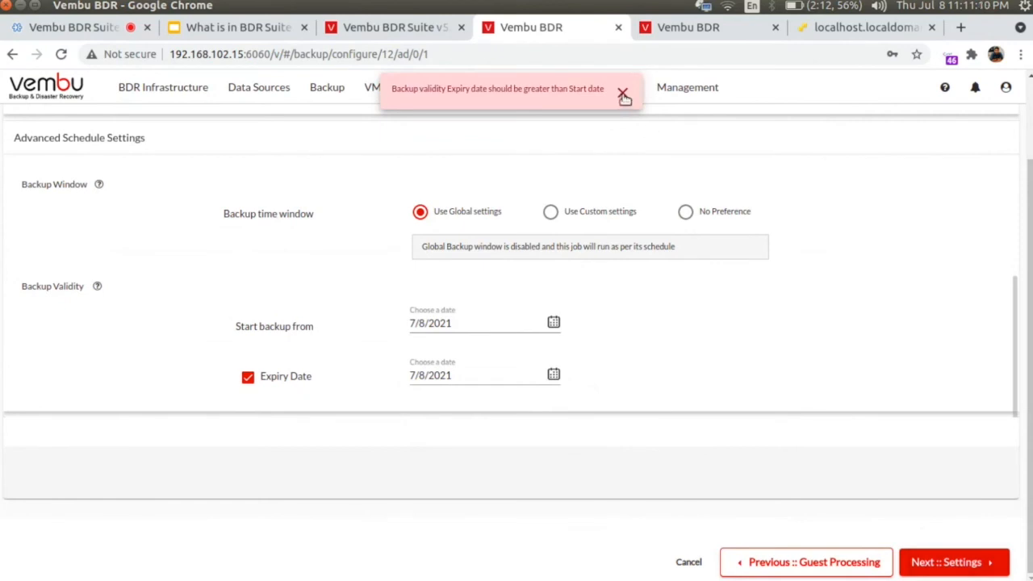
left_click(552, 323)
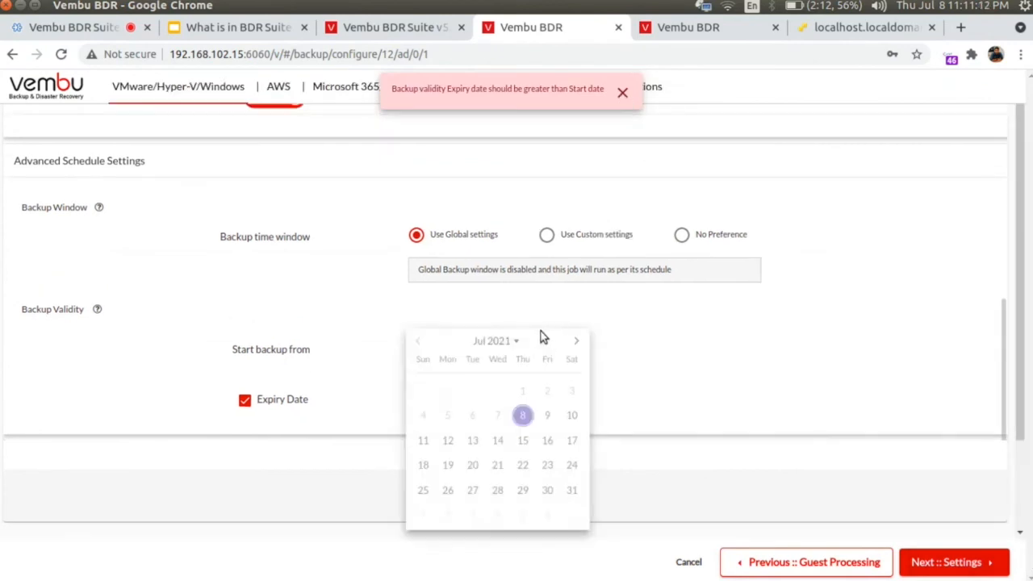
left_click(524, 417)
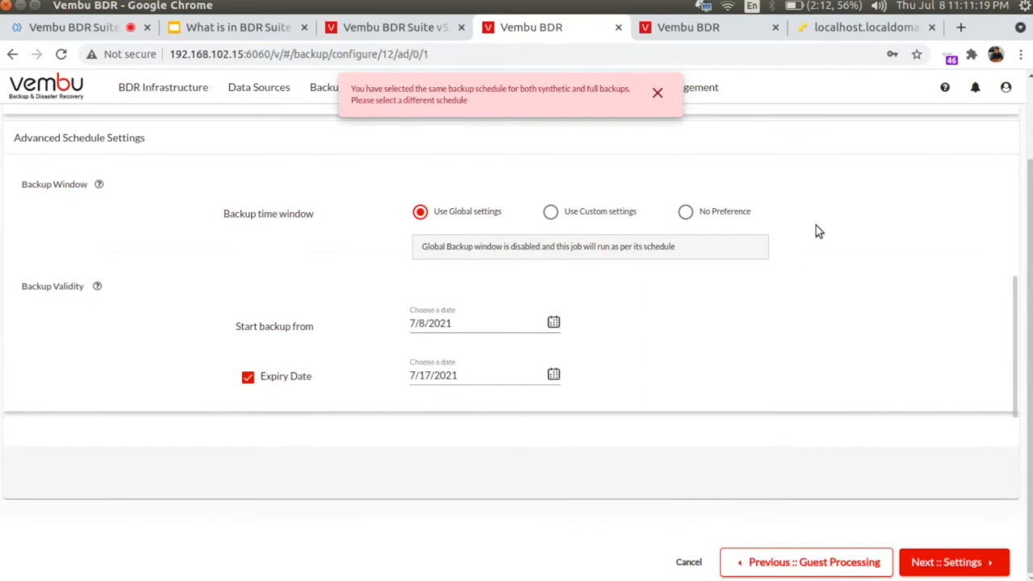
Step: Dismiss the schedule error and disable the additional full and synthetic full backups
left_click(657, 93)
scroll(546, 195, "up", 5)
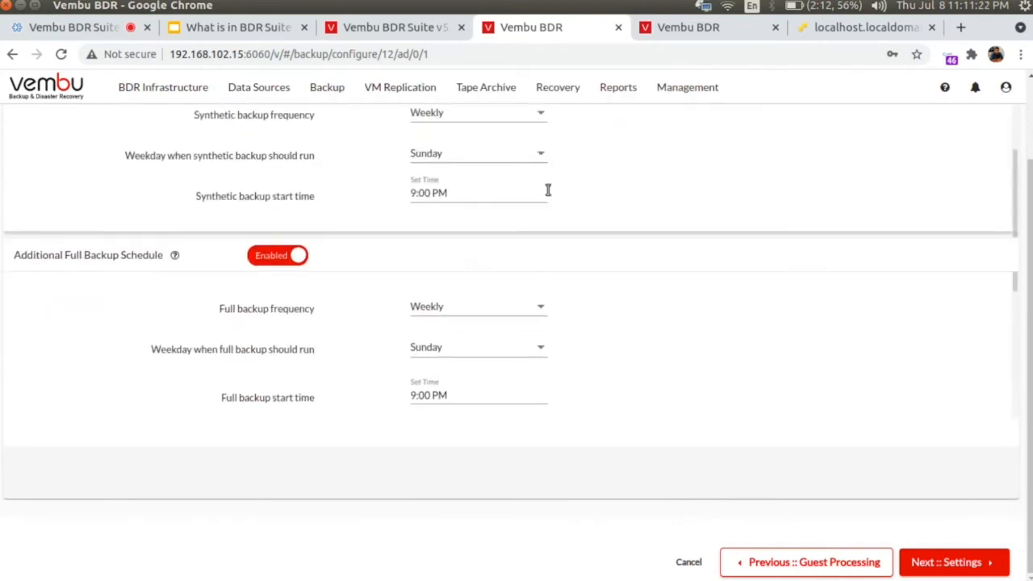
left_click(280, 255)
scroll(351, 266, "up", 2)
left_click(279, 257)
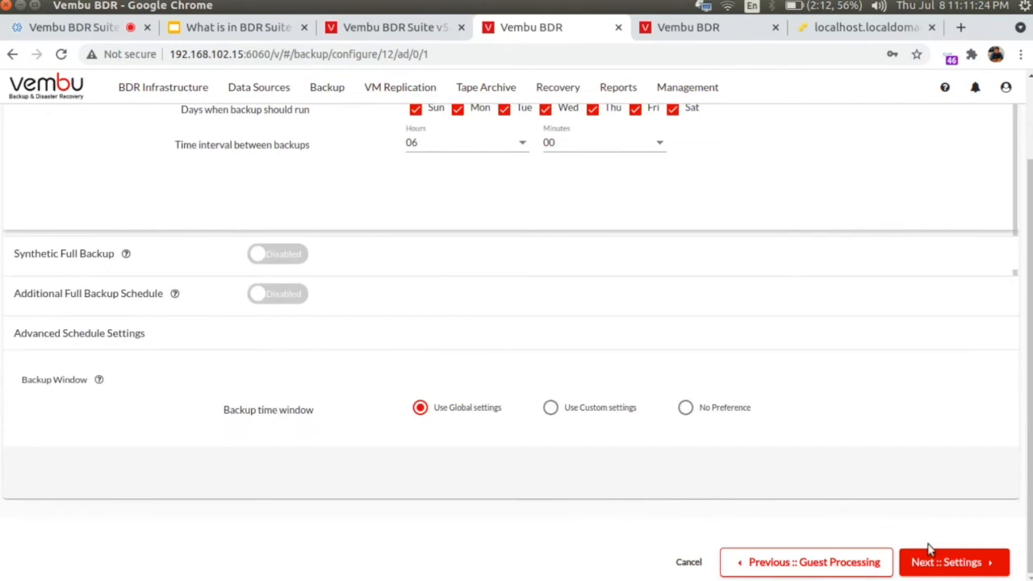
Step: Enable incremental backup retention, trying day-based retention with GFS with full backups
left_click(942, 562)
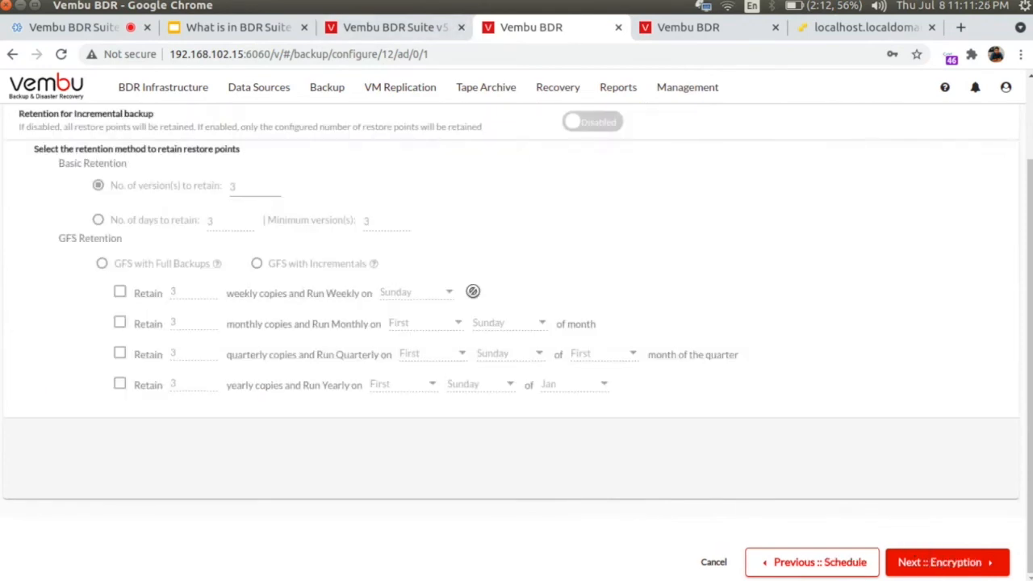
scroll(627, 270, "up", 3)
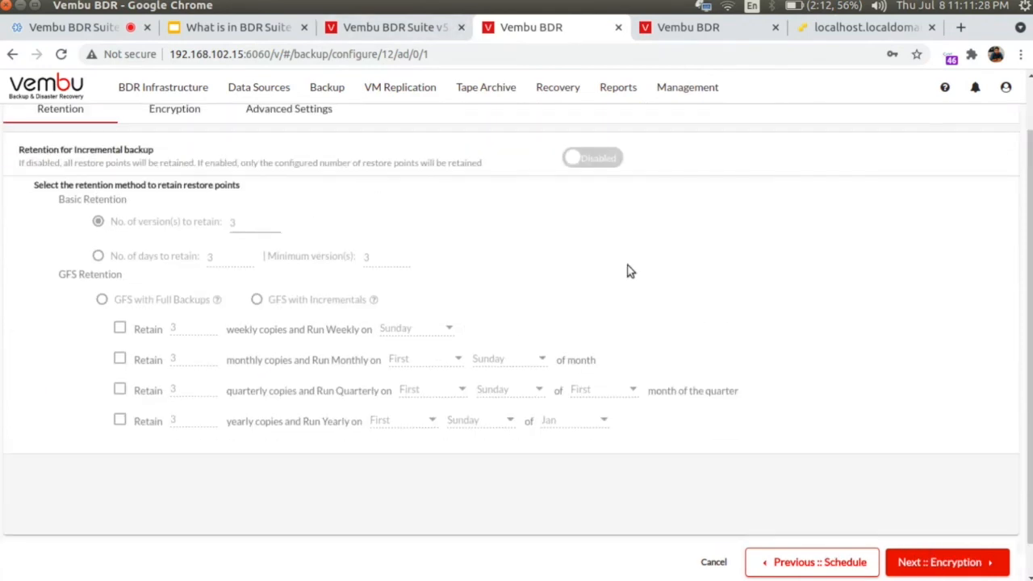
scroll(622, 260, "down", 3)
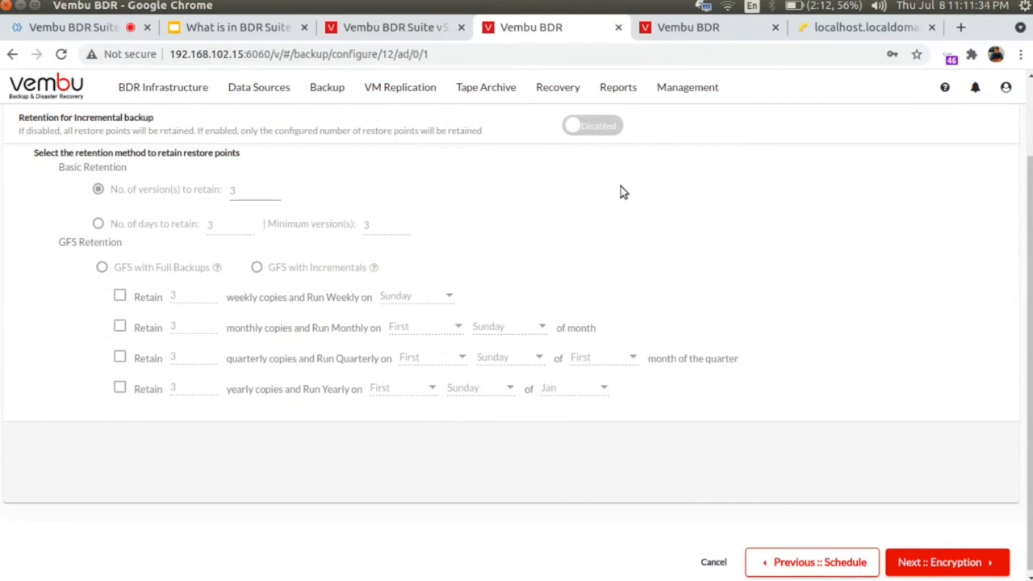
left_click(597, 127)
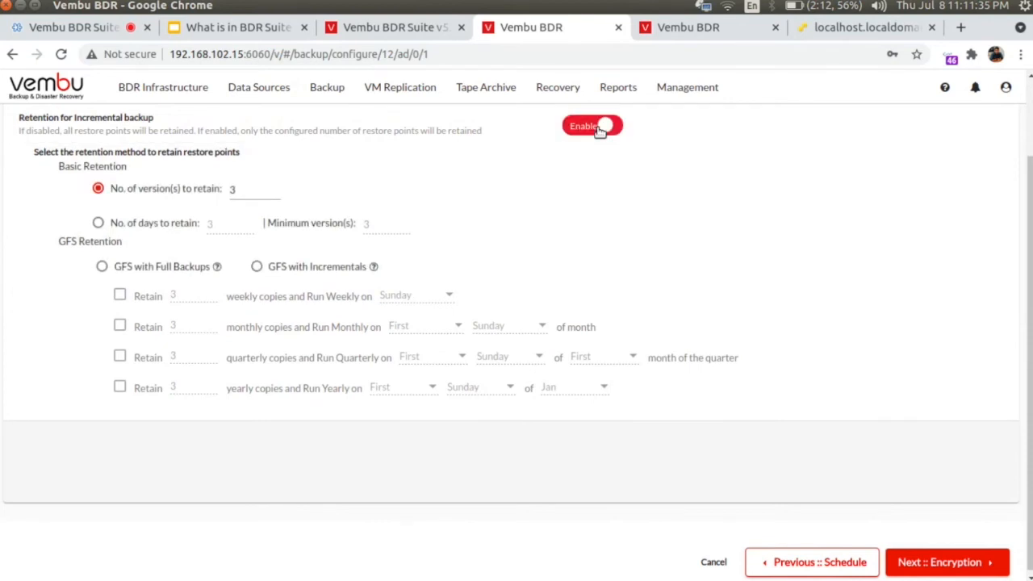
left_click(150, 223)
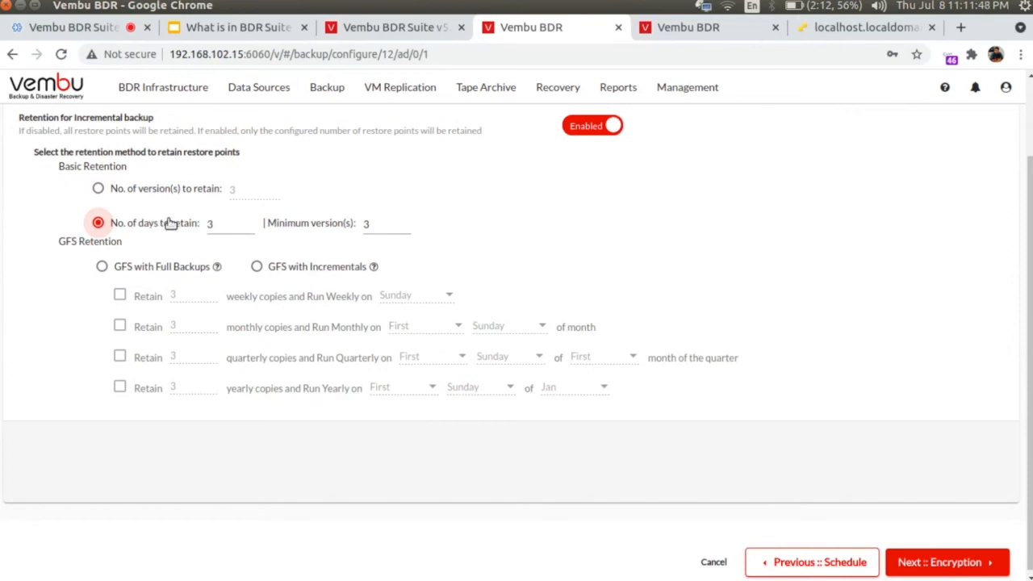
left_click(101, 267)
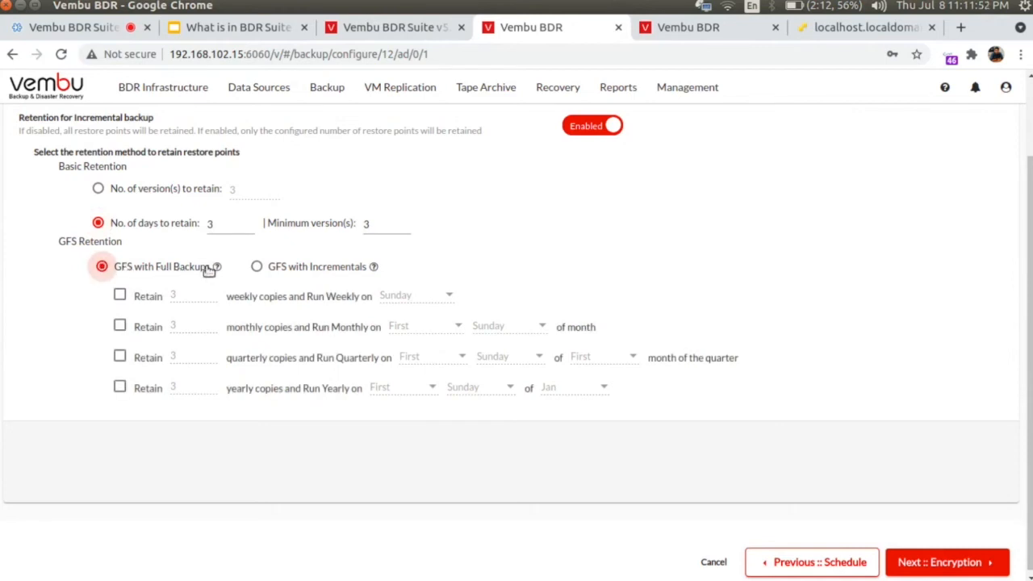
Step: Under GFS with full backups, enable yearly, weekly, monthly and quarterly copies
left_click(256, 268)
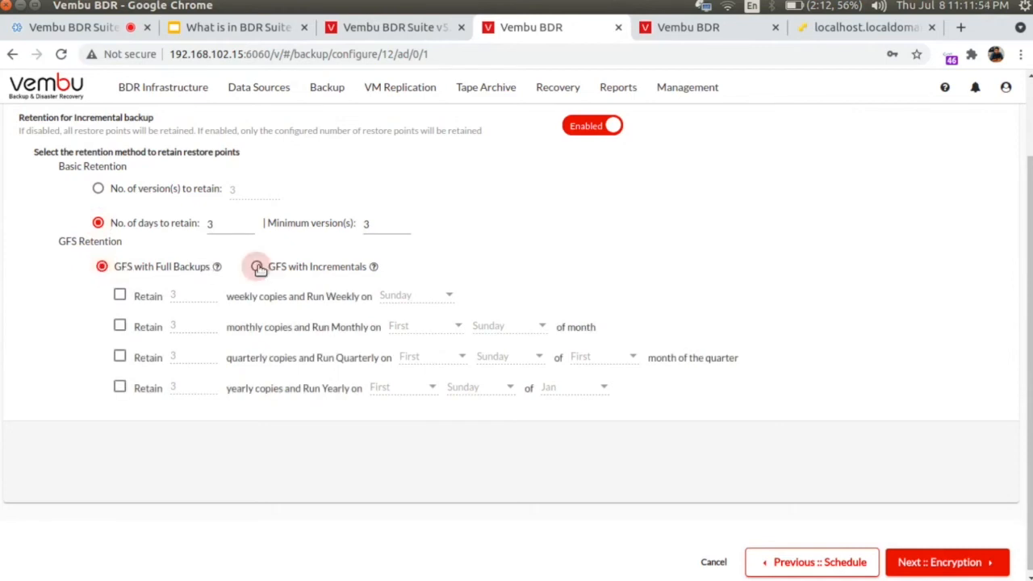
left_click(105, 270)
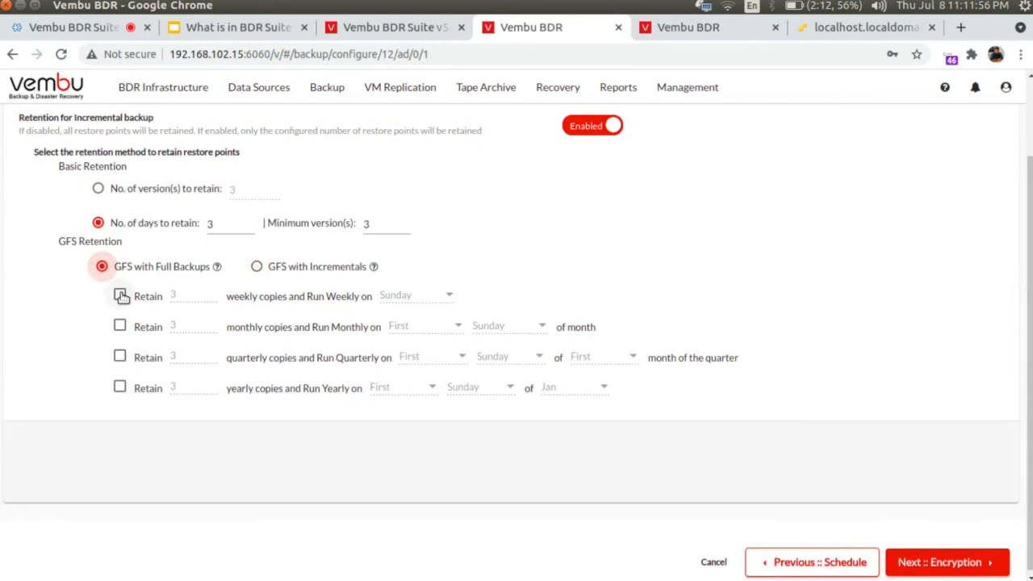
left_click(120, 389)
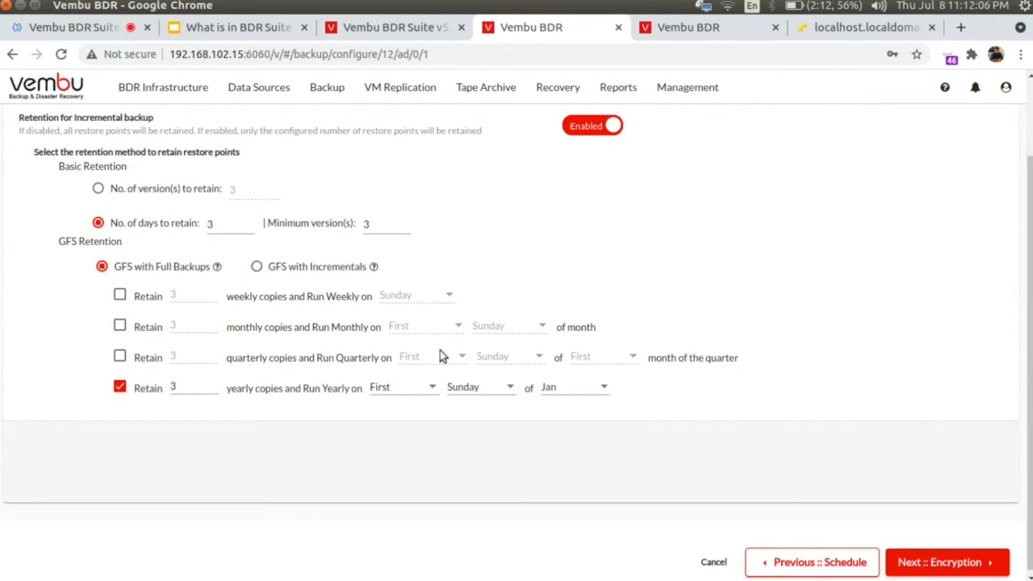
left_click(119, 296)
left_click(120, 326)
left_click(119, 357)
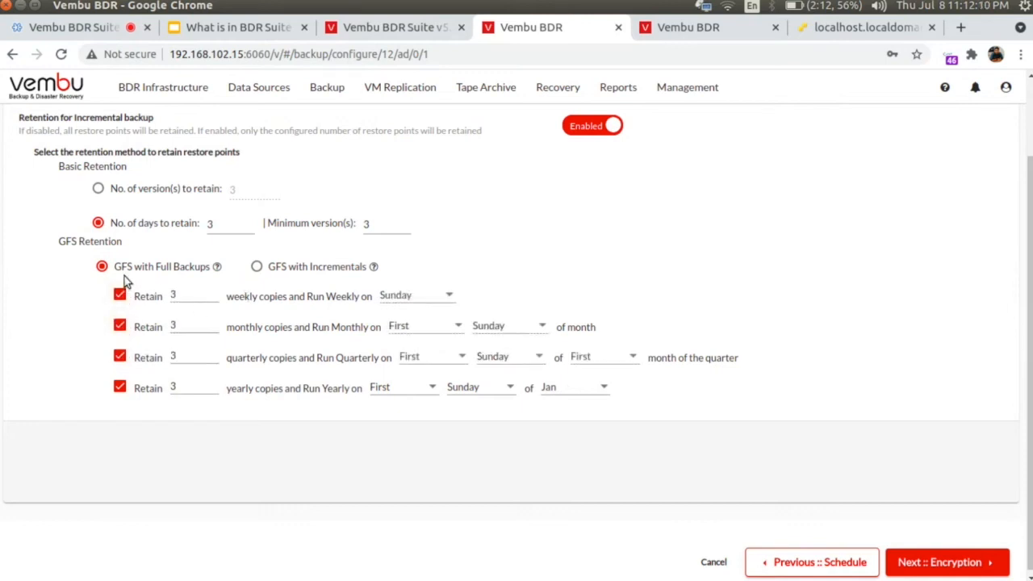
Step: Switch to GFS with Incrementals, retain 3 versions and keep 3 daily copies
left_click(256, 269)
left_click(138, 197)
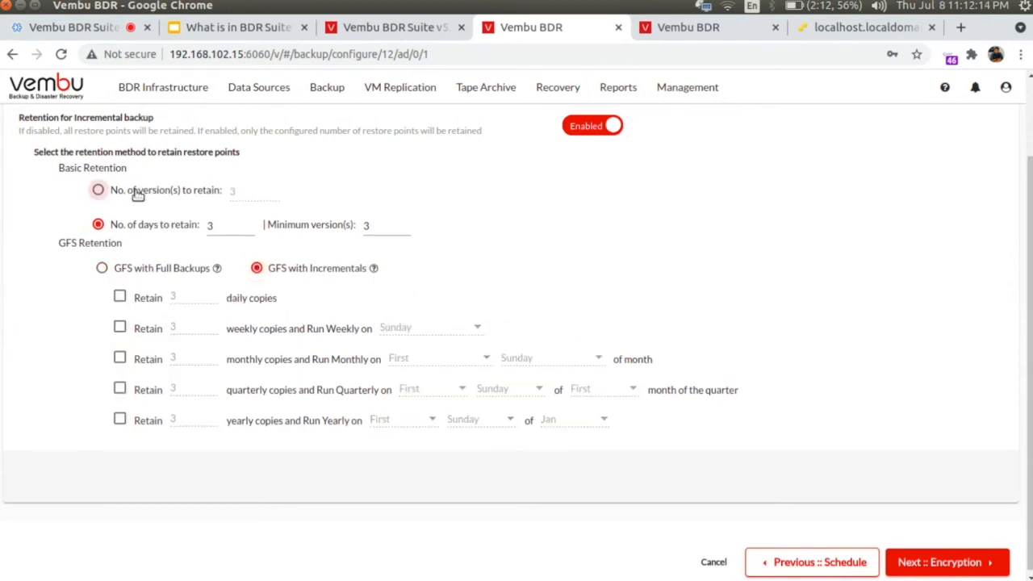
left_click(120, 297)
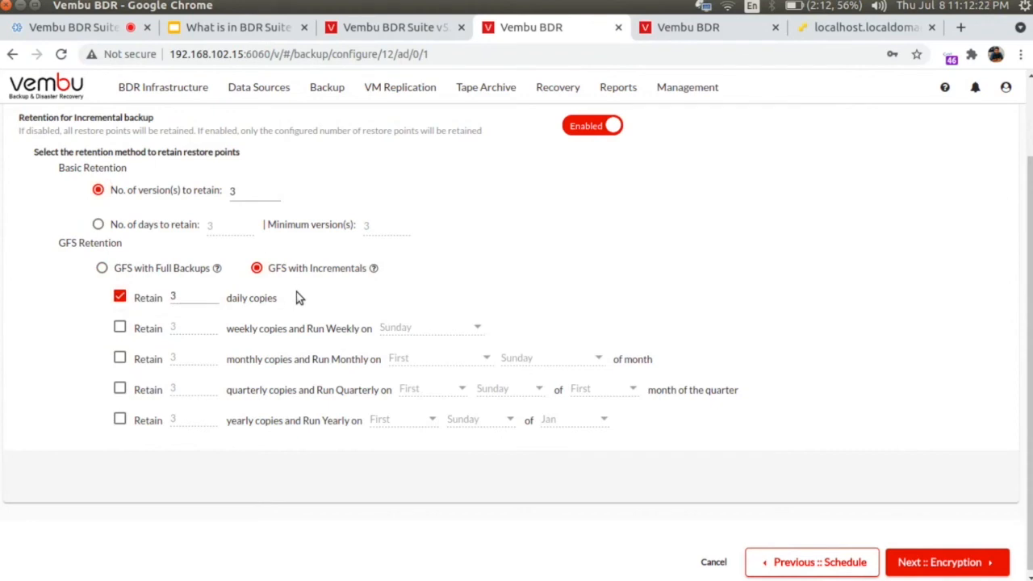
left_click(929, 561)
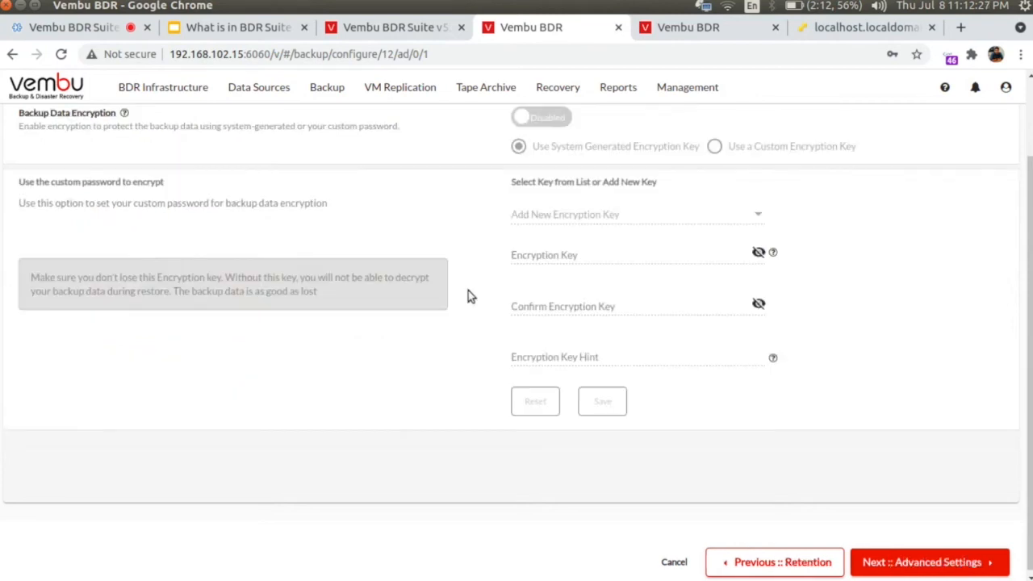
Step: Enable backup data encryption with a system-generated key instead of a custom key, and continue
left_click(550, 124)
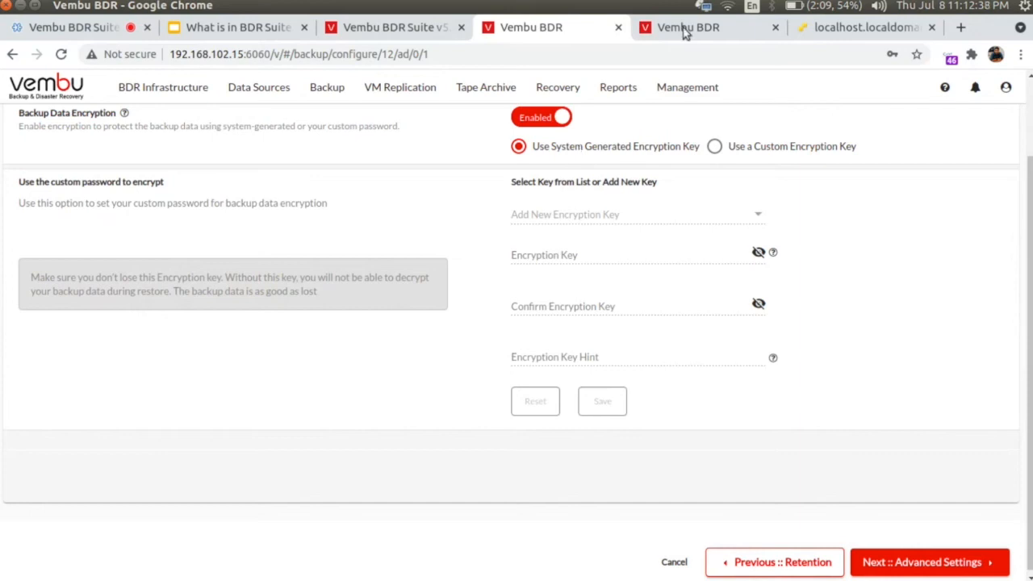
left_click(761, 148)
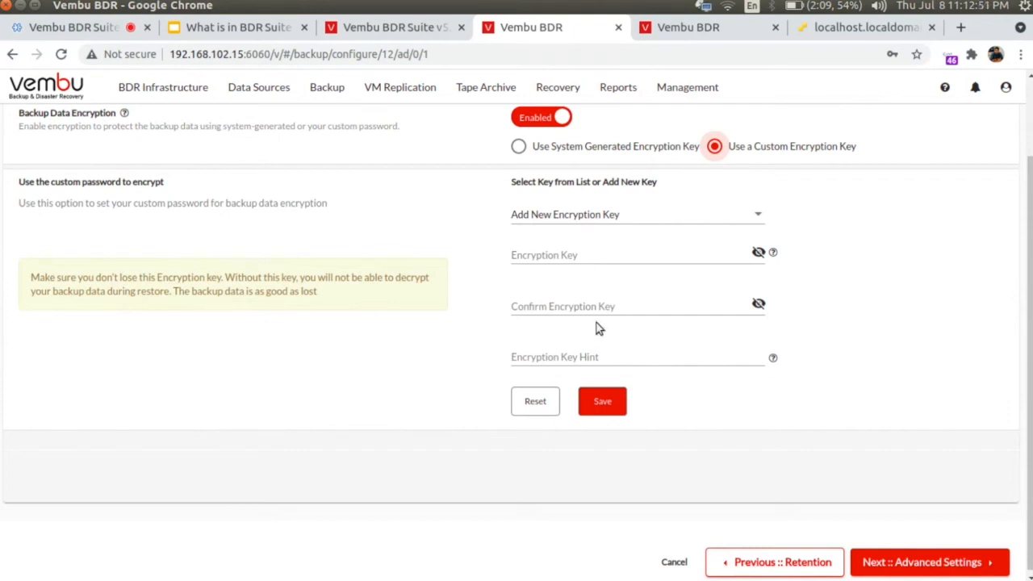
left_click(518, 146)
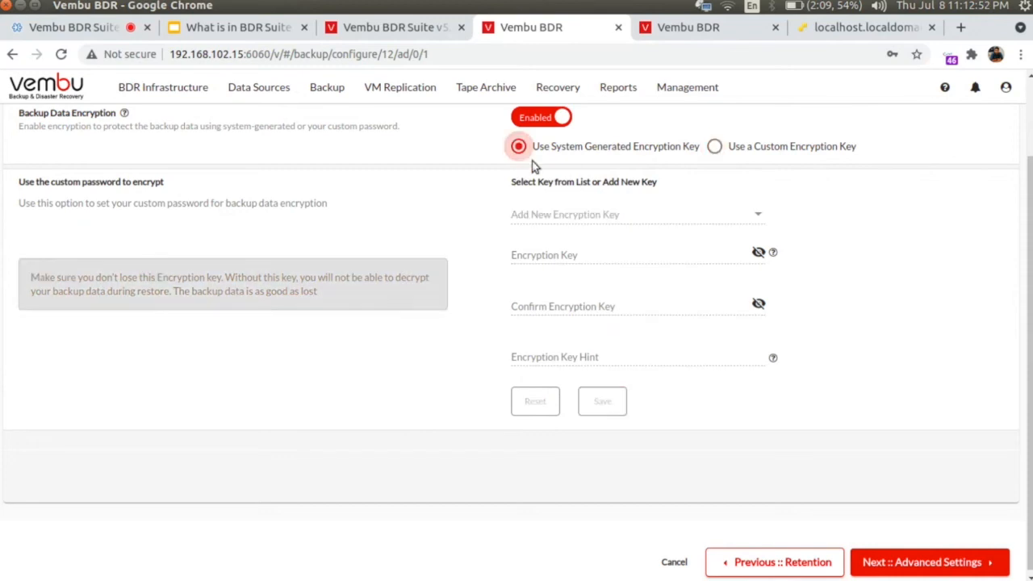
left_click(928, 565)
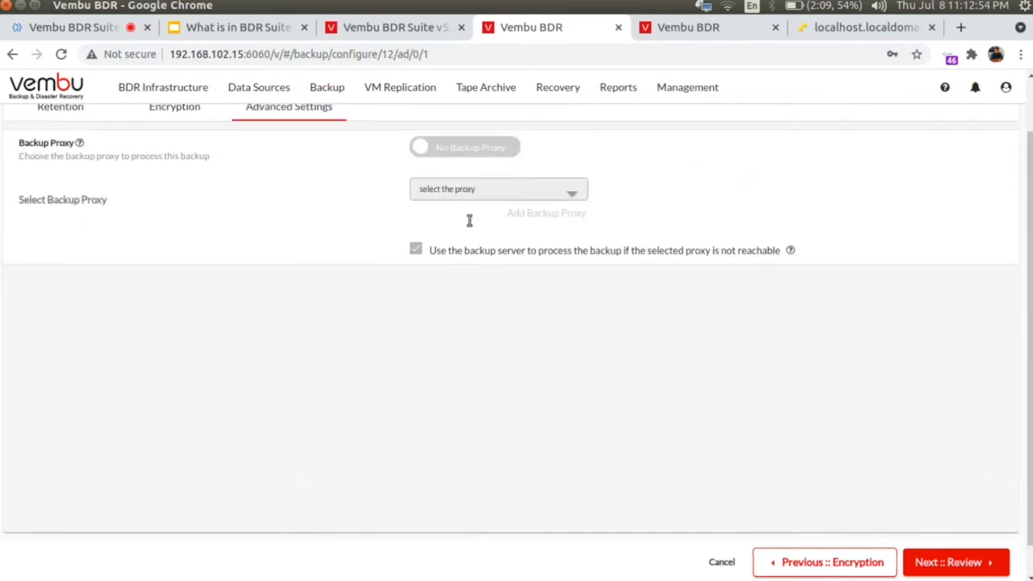
Step: Find the backup proxy list empty, revert to No Backup Proxy, and continue to Review
left_click(470, 153)
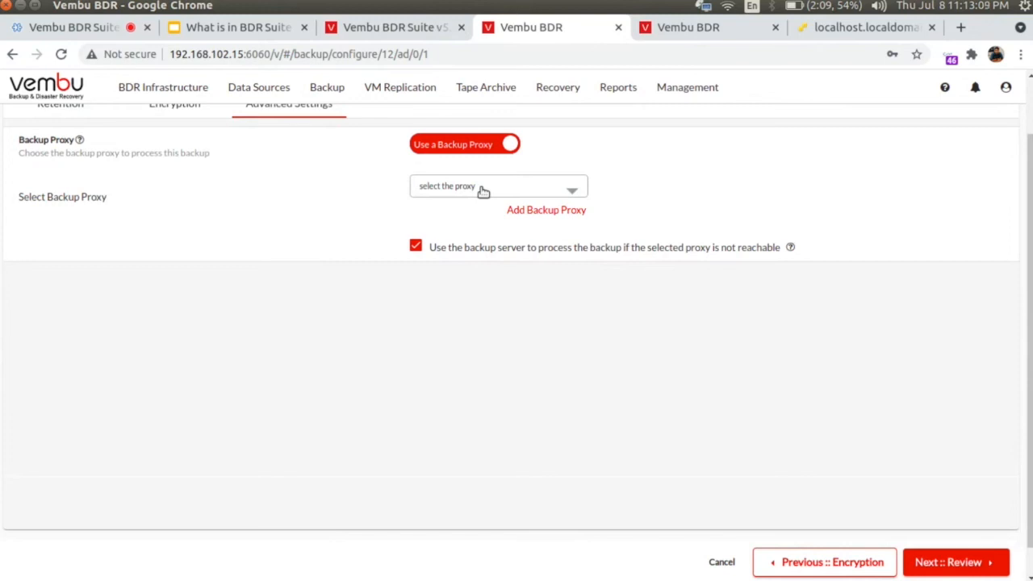
left_click(481, 188)
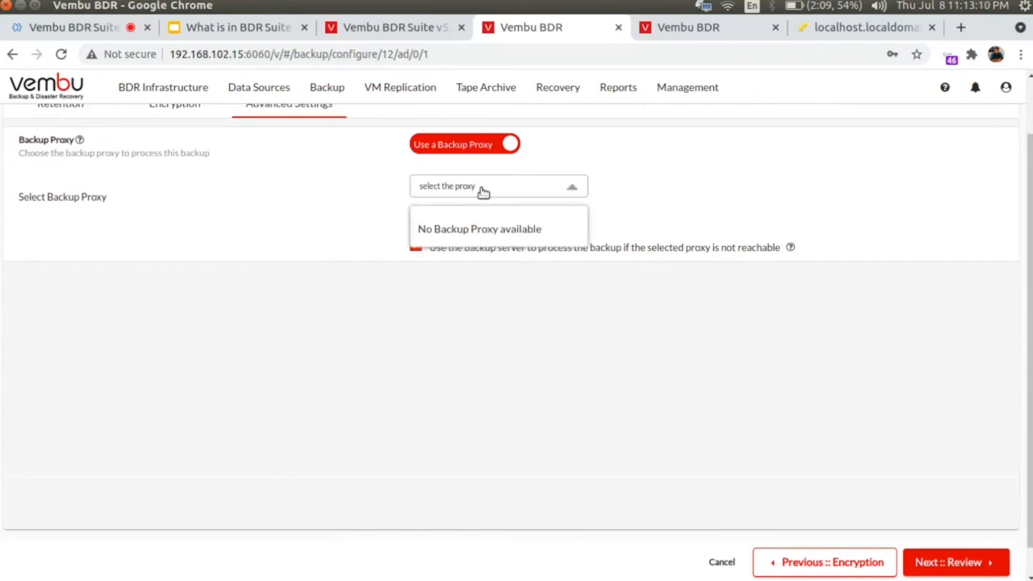
left_click(529, 480)
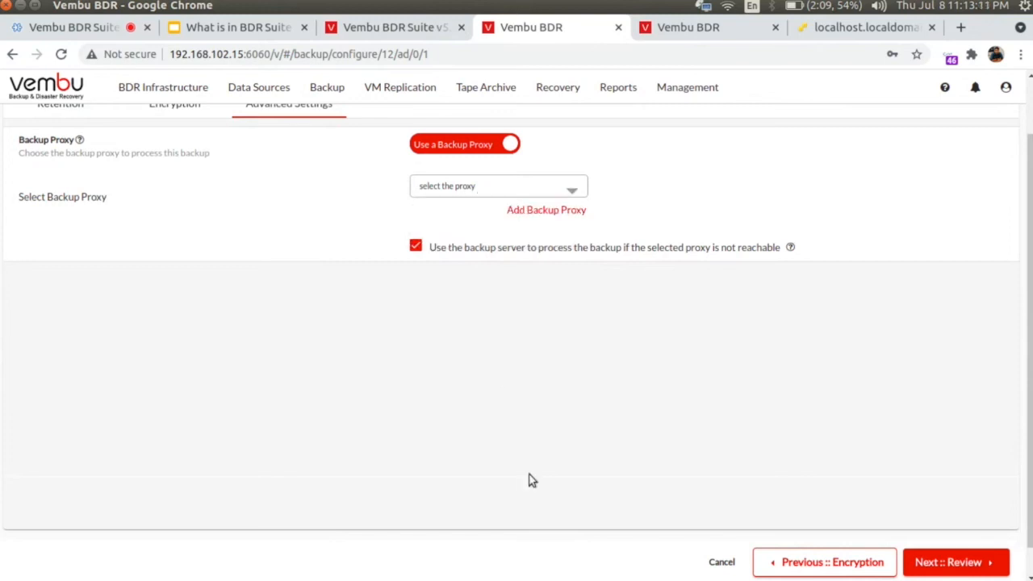
left_click(444, 144)
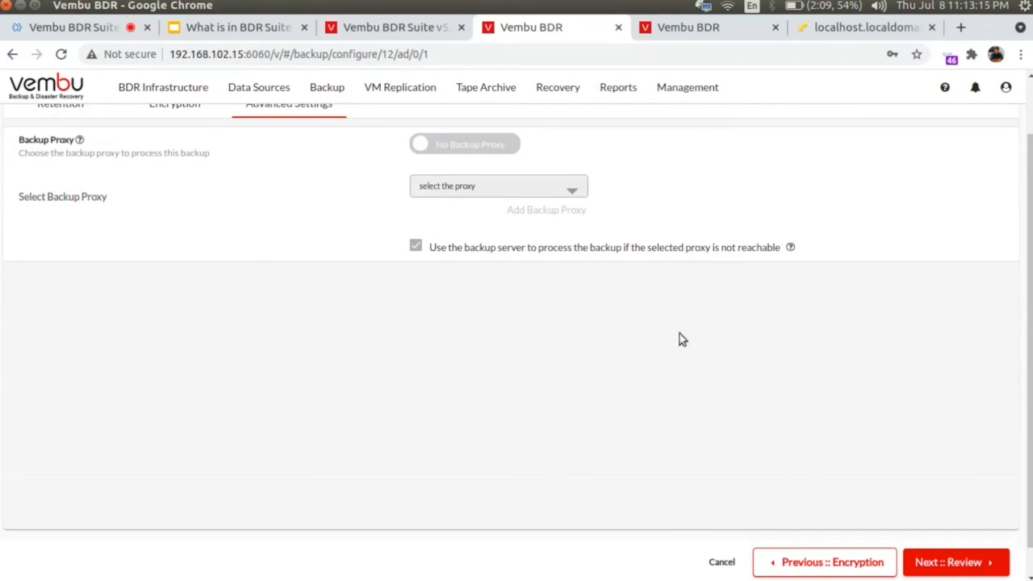
left_click(958, 564)
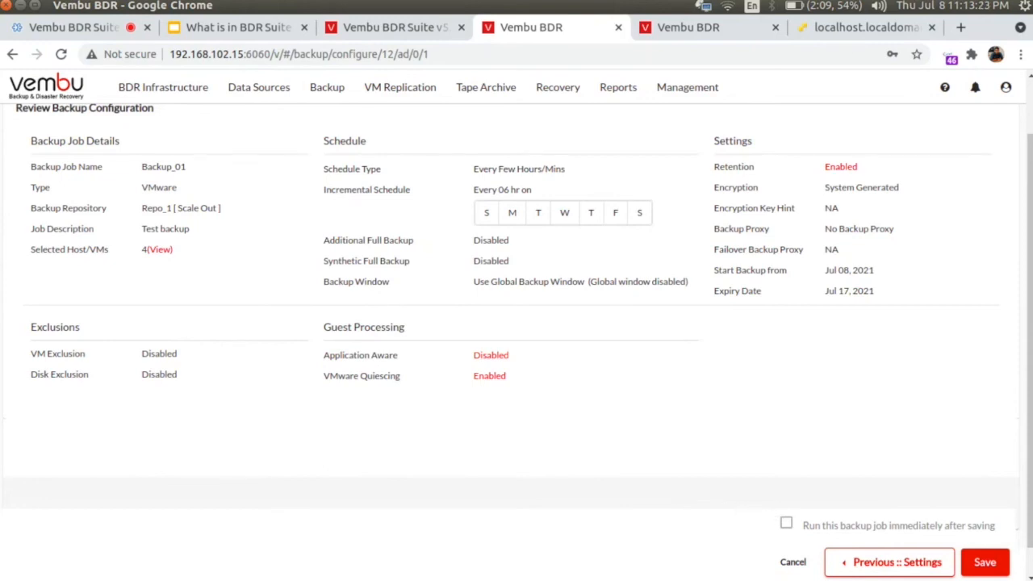
Step: Step back through the wizard pages to Select Host/VMs
left_click(945, 569)
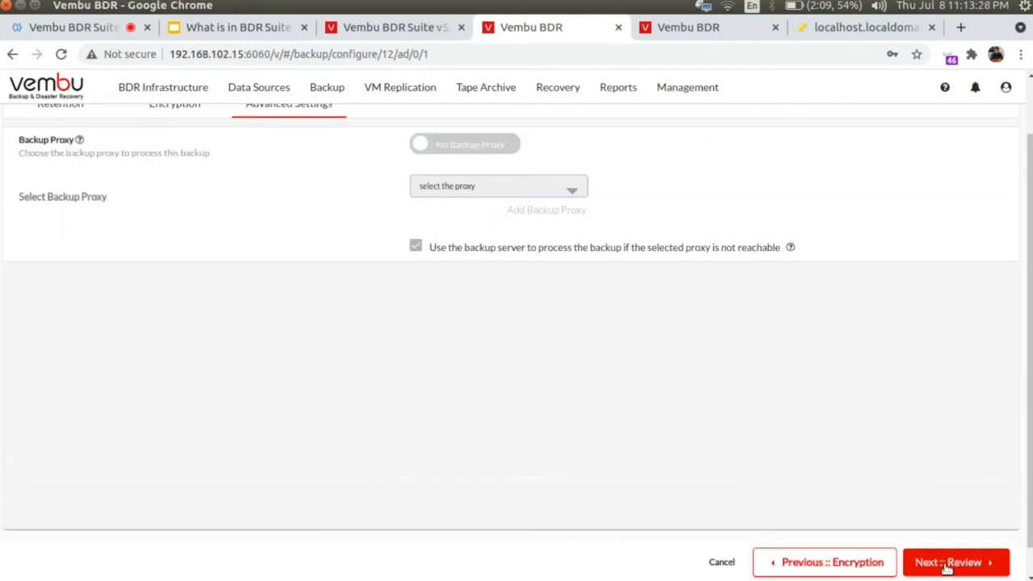
left_click(944, 568)
left_click(891, 569)
left_click(779, 562)
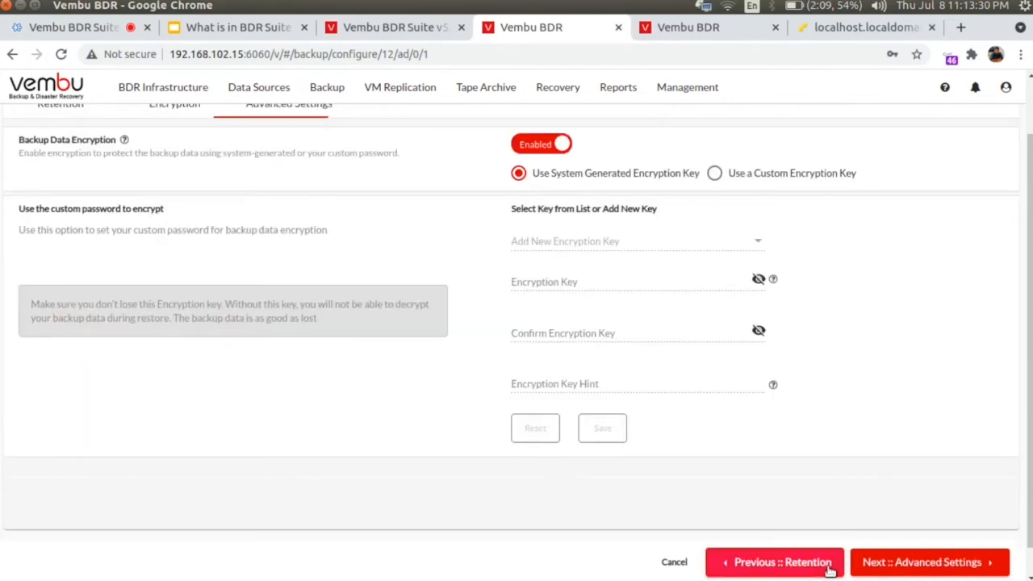
left_click(780, 563)
left_click(772, 567)
left_click(773, 567)
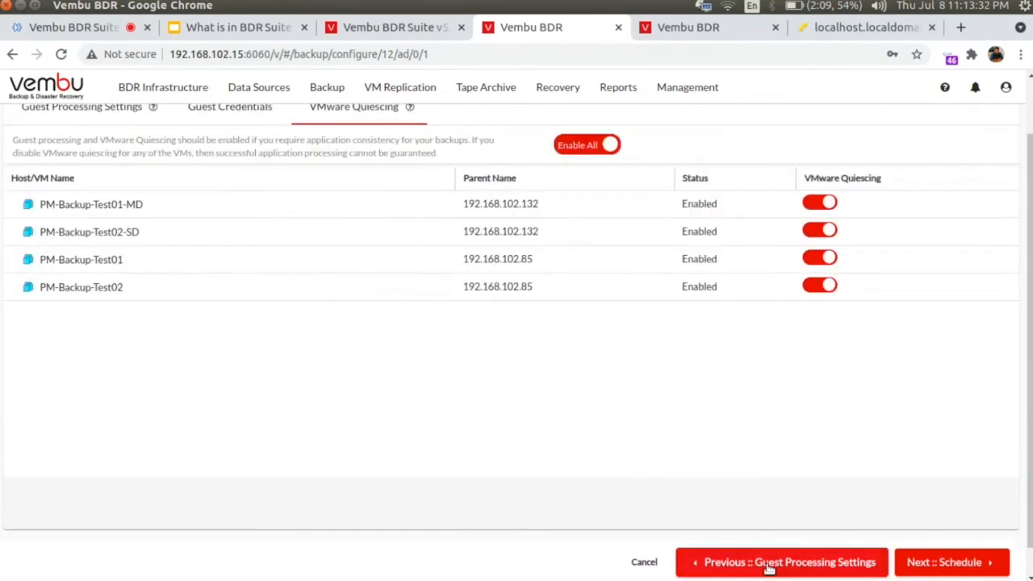
left_click(772, 567)
left_click(769, 569)
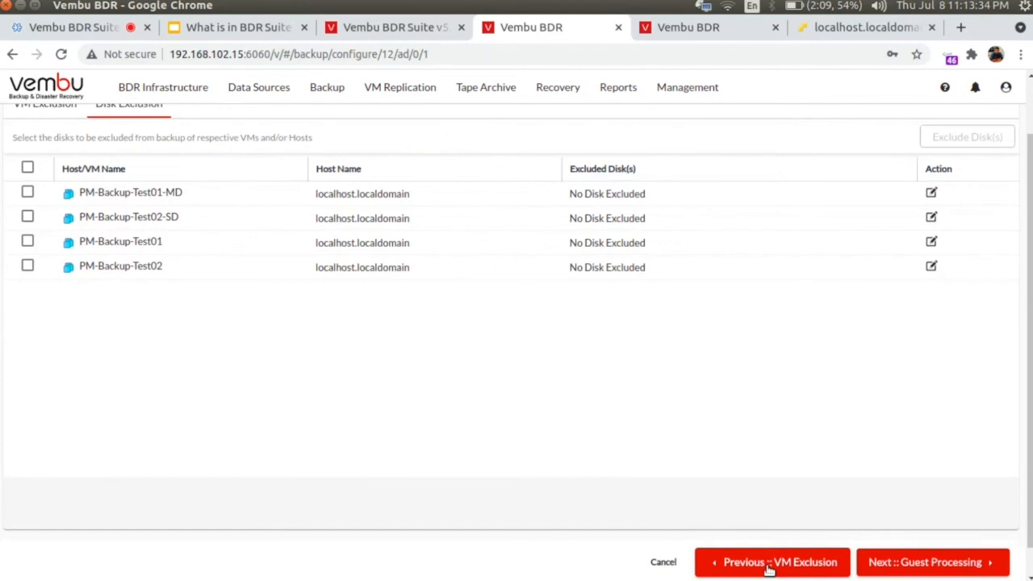
left_click(769, 569)
left_click(767, 568)
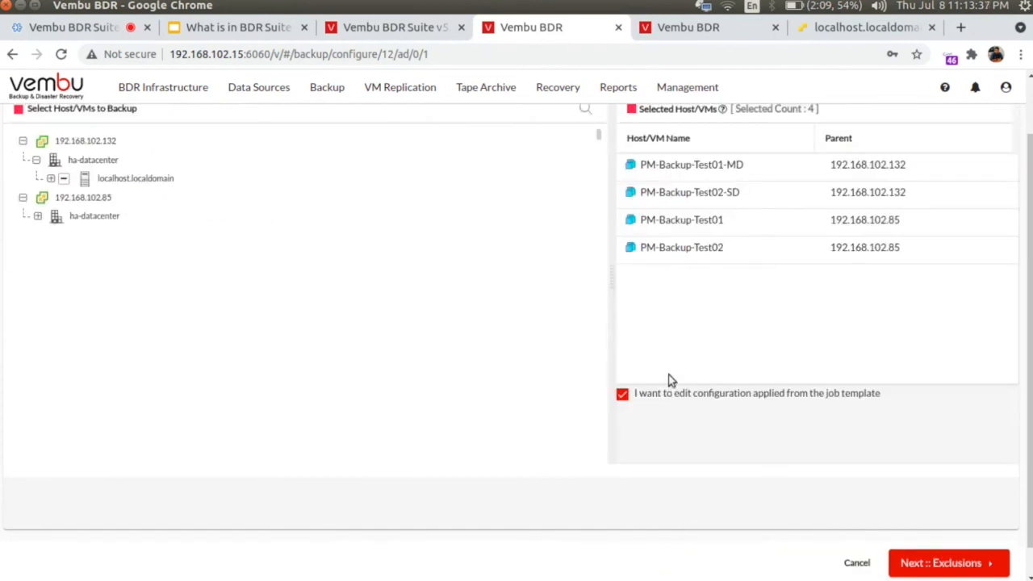
Step: Untick editing the template-applied configuration and jump to Review & Save
left_click(622, 394)
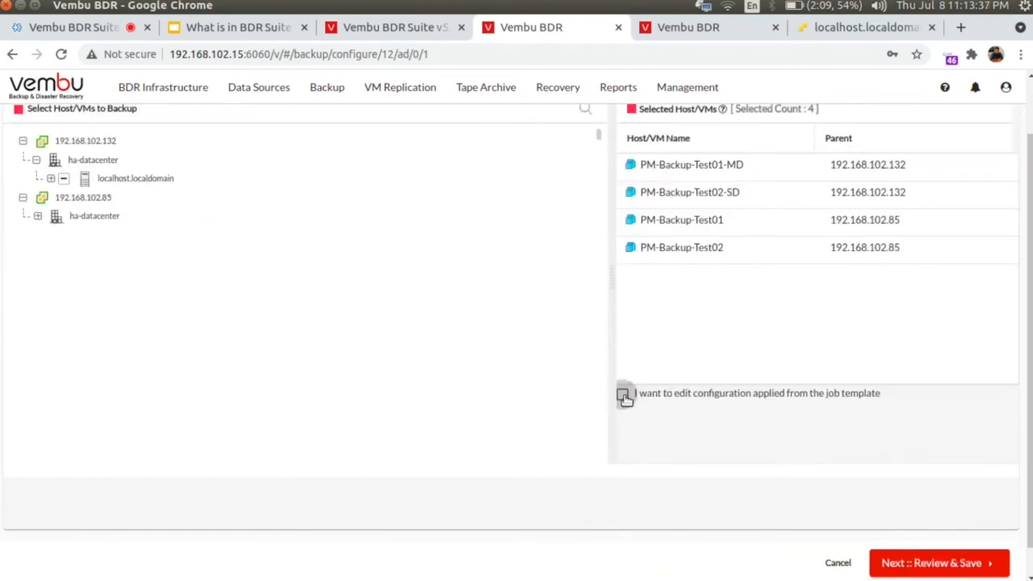
left_click(971, 567)
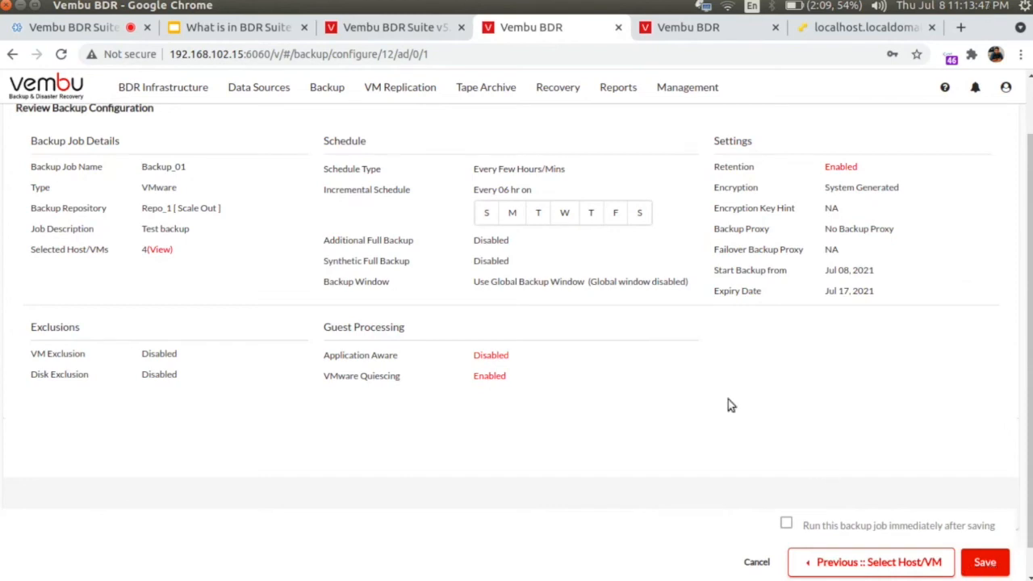
mouse_move(324, 88)
mouse_move(334, 113)
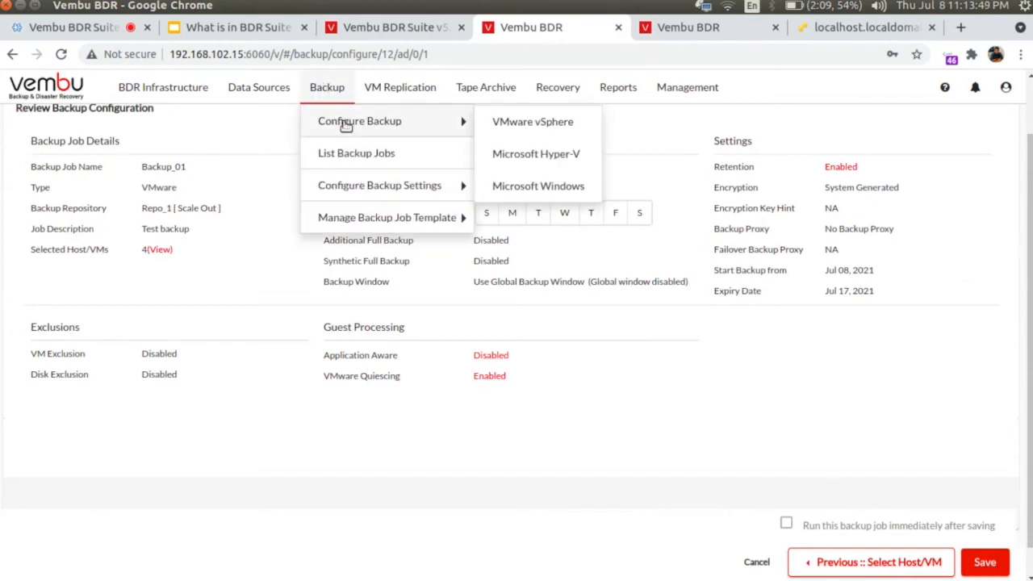
Step: Leave for List Backup Jobs, discarding the unsaved Backup_01 changes
left_click(349, 153)
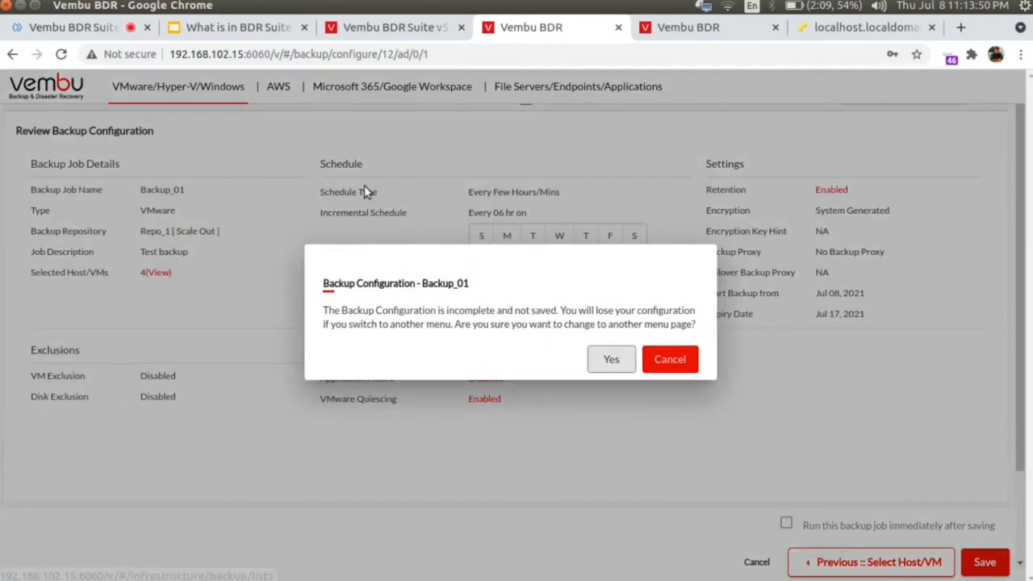
left_click(605, 368)
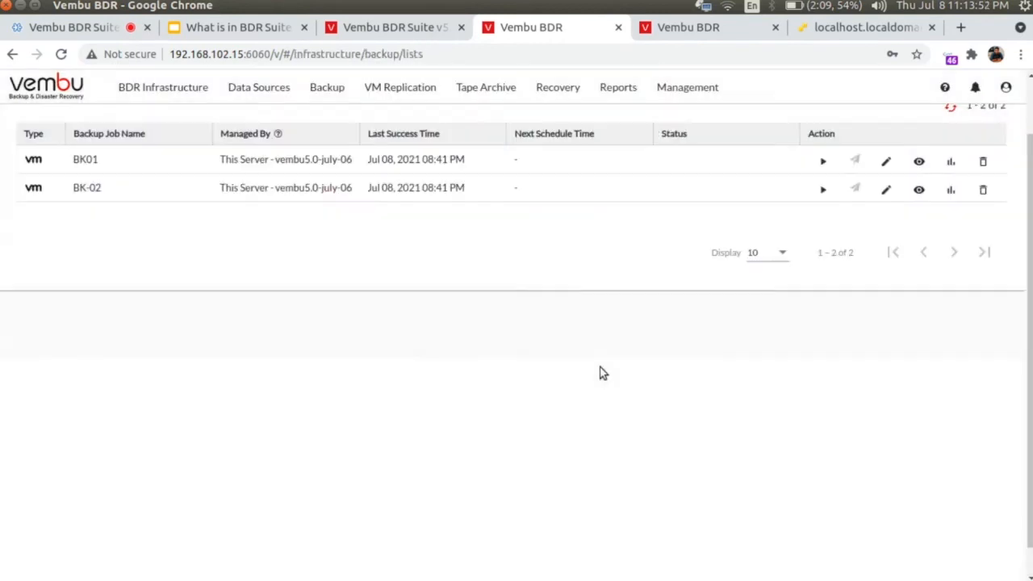
scroll(463, 281, "up", 1)
scroll(462, 281, "down", 2)
Step: Show the template list via Backup > Manage Backup Job Template > List Backup Job Template
left_click(318, 88)
mouse_move(358, 180)
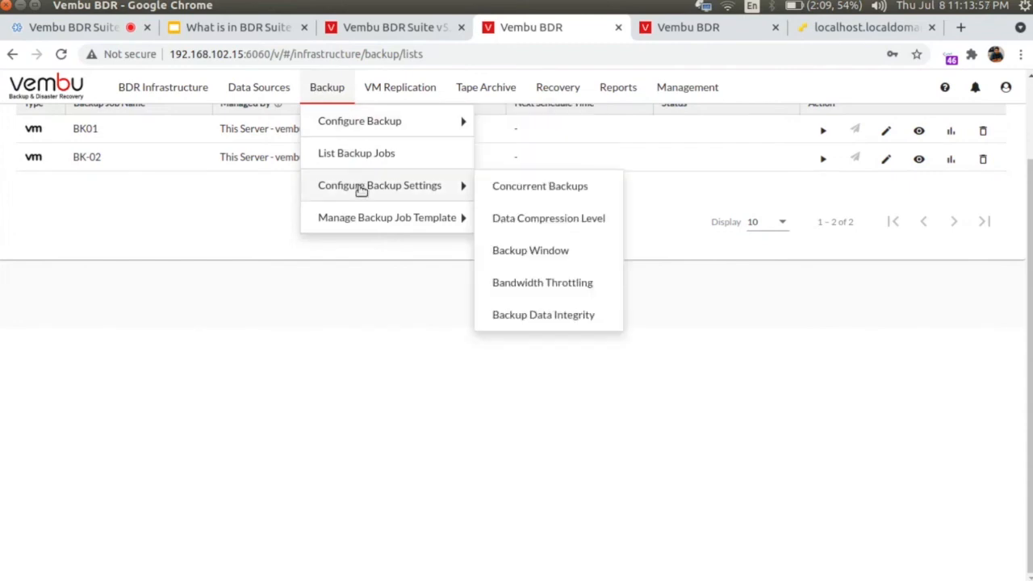
mouse_move(364, 214)
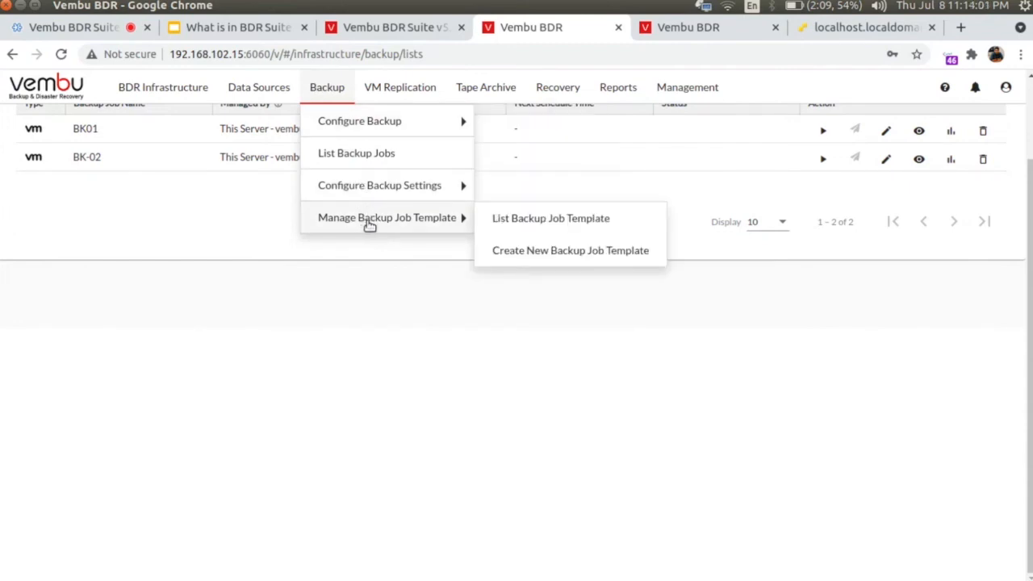
left_click(518, 220)
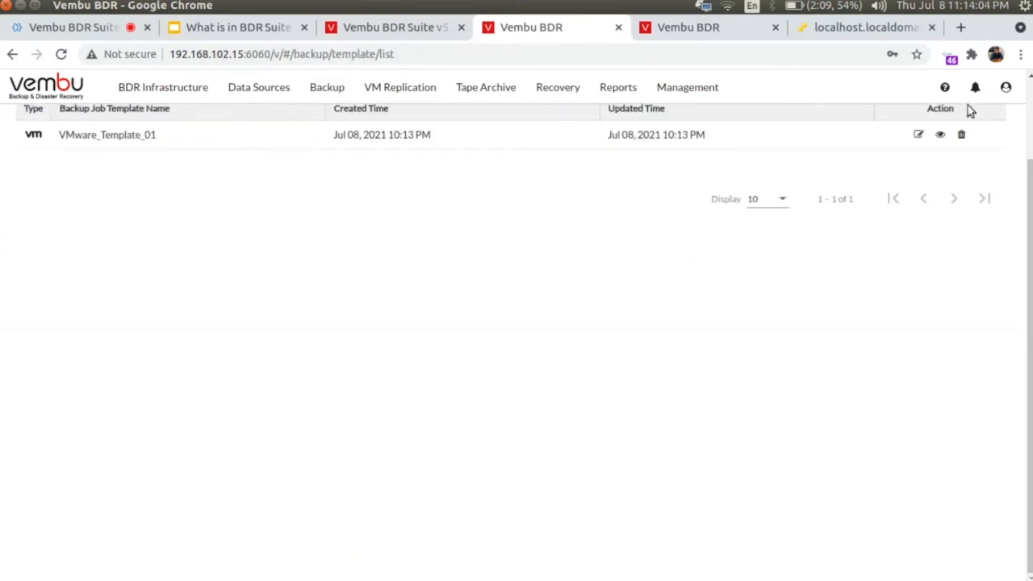
Step: Open Create New Backup Job Template from Backup > Manage Backup Job Template
mouse_move(323, 91)
mouse_move(416, 217)
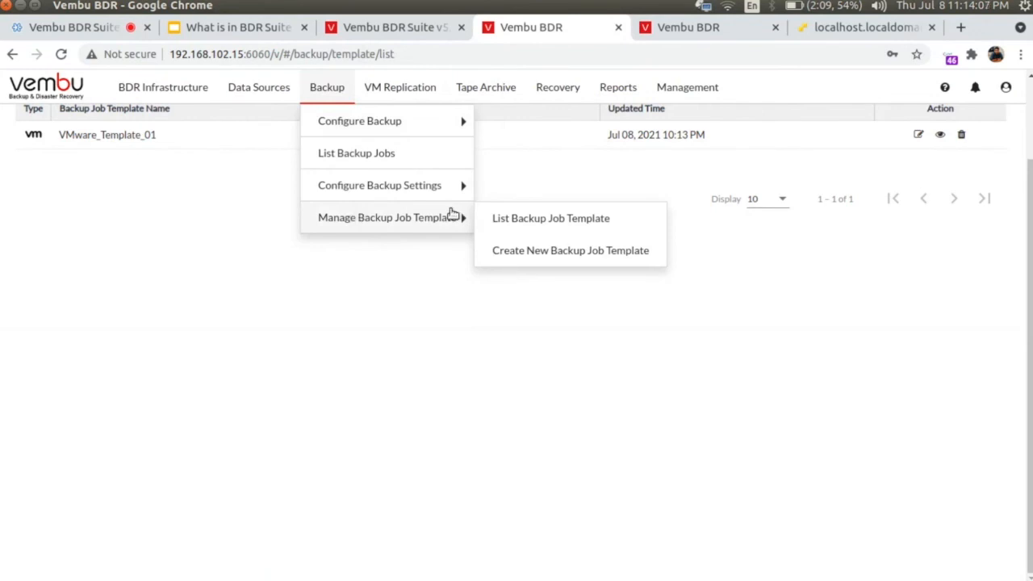
left_click(535, 252)
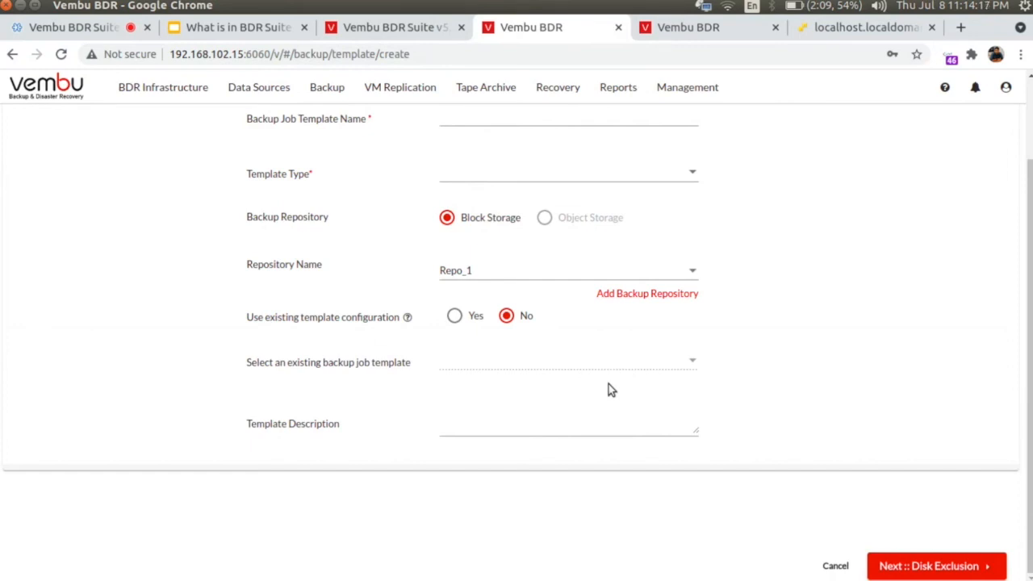
left_click(325, 102)
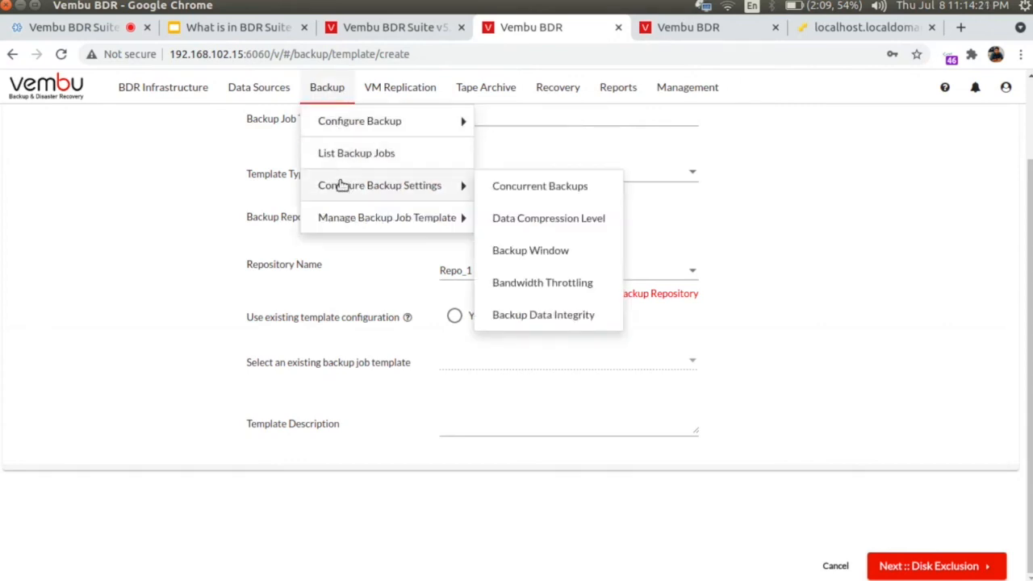
Step: Go to Concurrent Backups settings, confirming to leave the unsaved template form
left_click(554, 184)
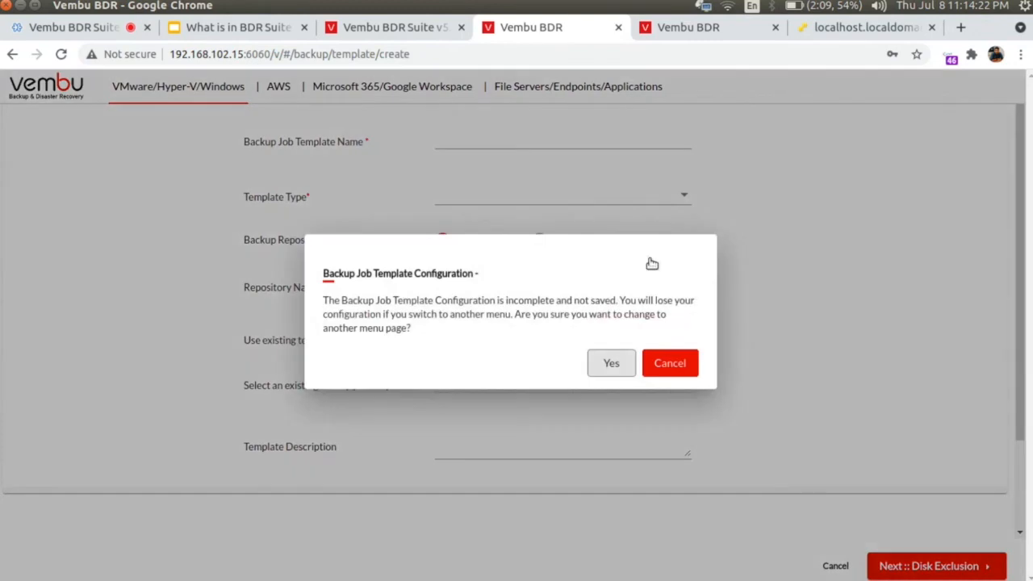
left_click(611, 363)
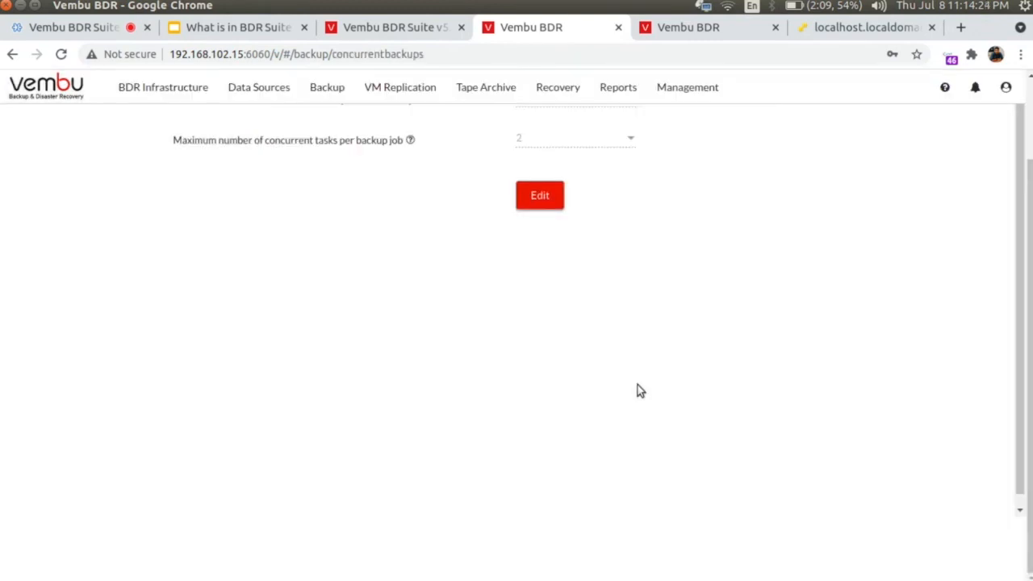
scroll(638, 390, "up", 1)
scroll(638, 391, "down", 1)
scroll(637, 390, "up", 1)
scroll(665, 117, "down", 1)
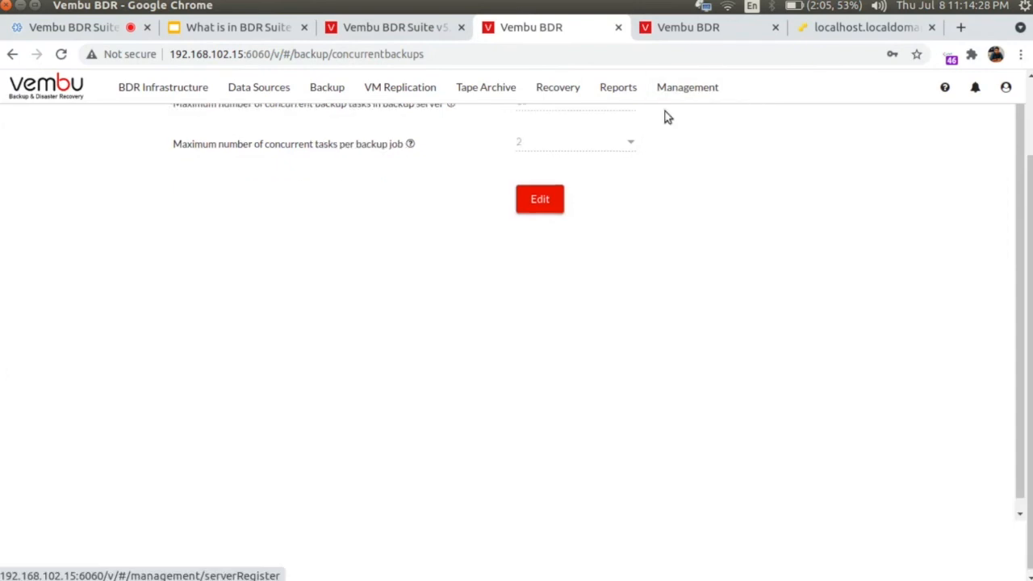
scroll(648, 220, "up", 1)
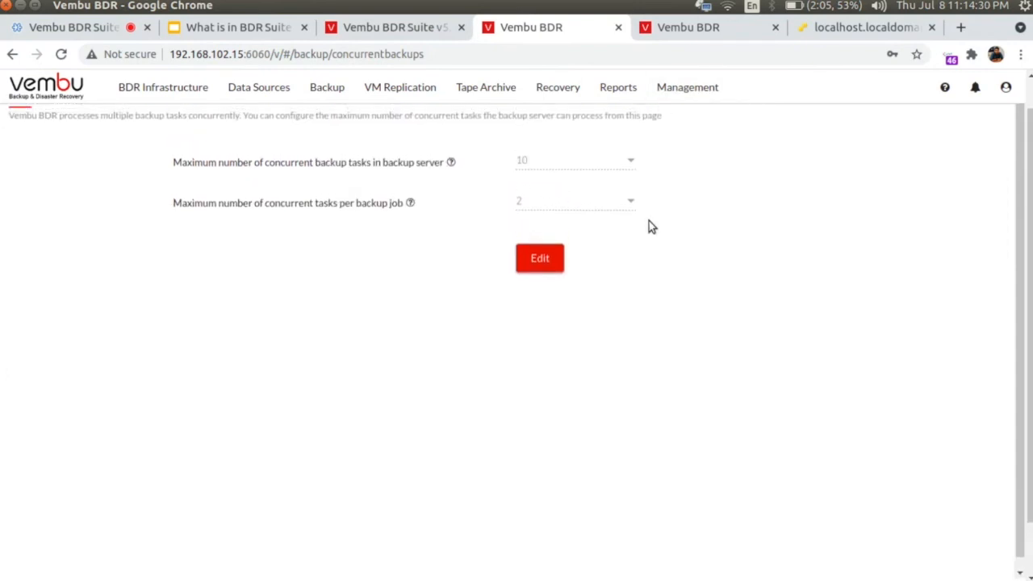
scroll(648, 219, "down", 1)
scroll(649, 220, "up", 1)
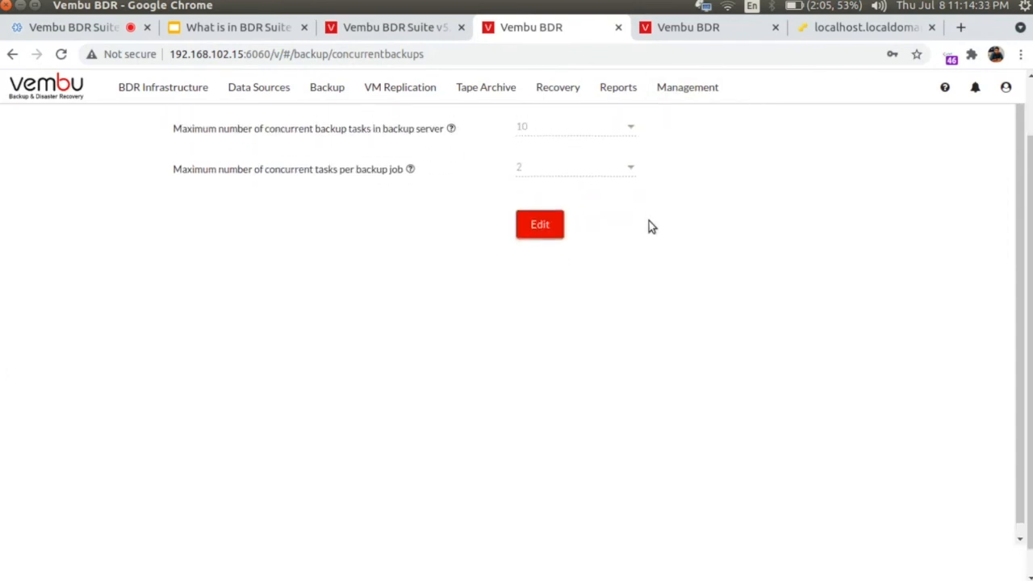
scroll(648, 220, "down", 1)
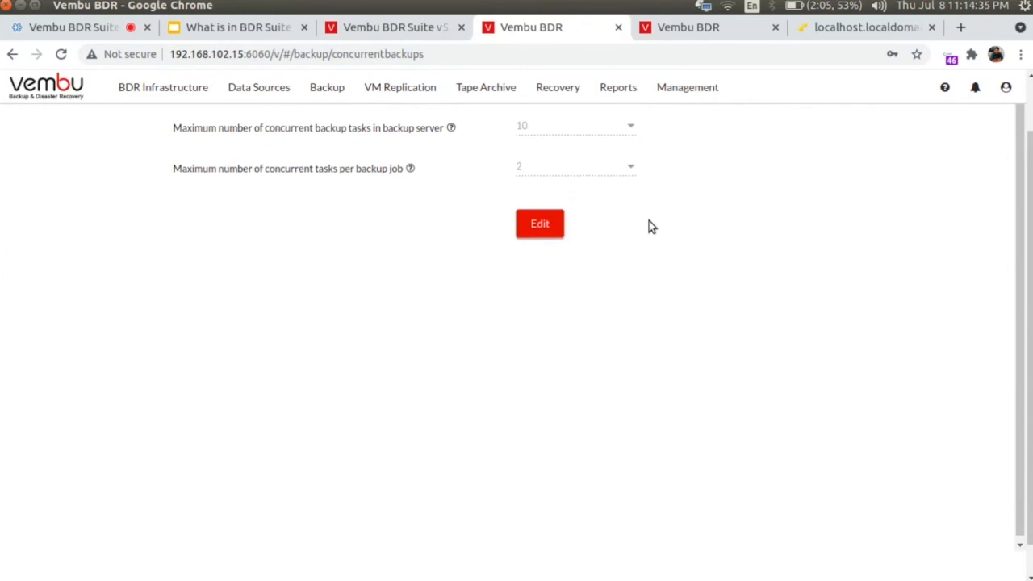
scroll(648, 221, "up", 1)
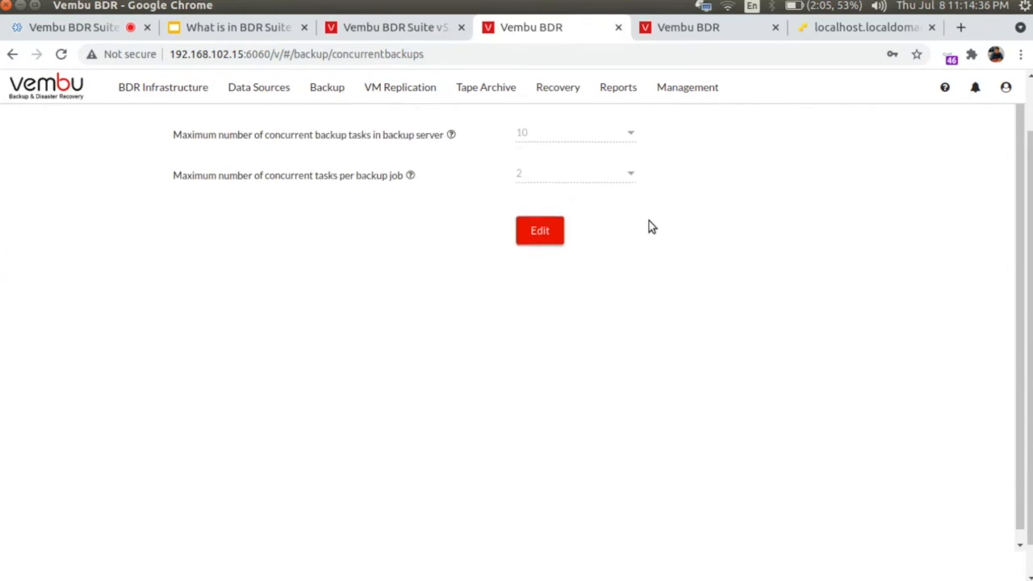
scroll(649, 221, "down", 1)
Step: Set concurrent tasks to 5 per backup server and 4 per backup job, and update
left_click(557, 222)
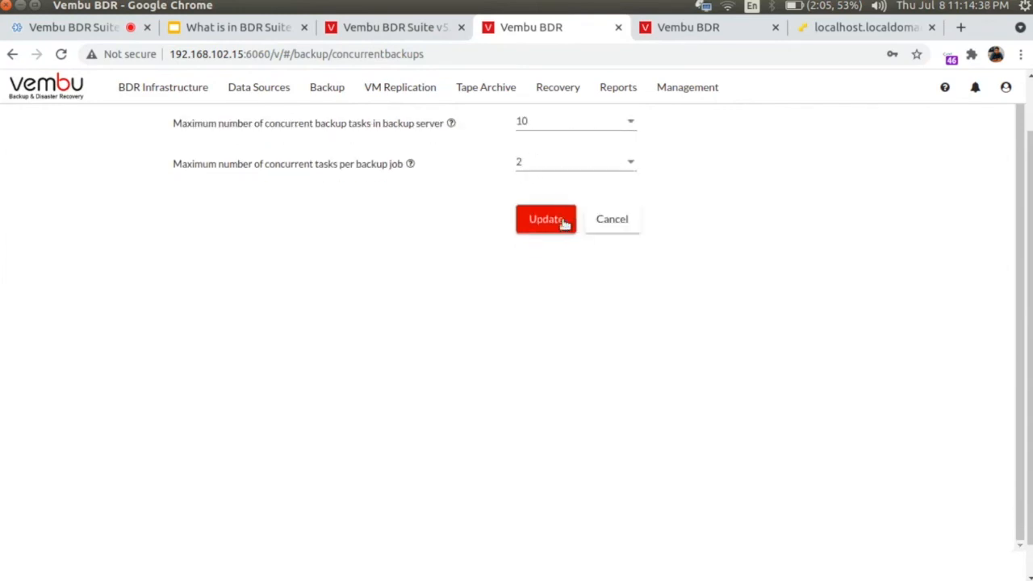
left_click(560, 122)
scroll(571, 174, "up", 3)
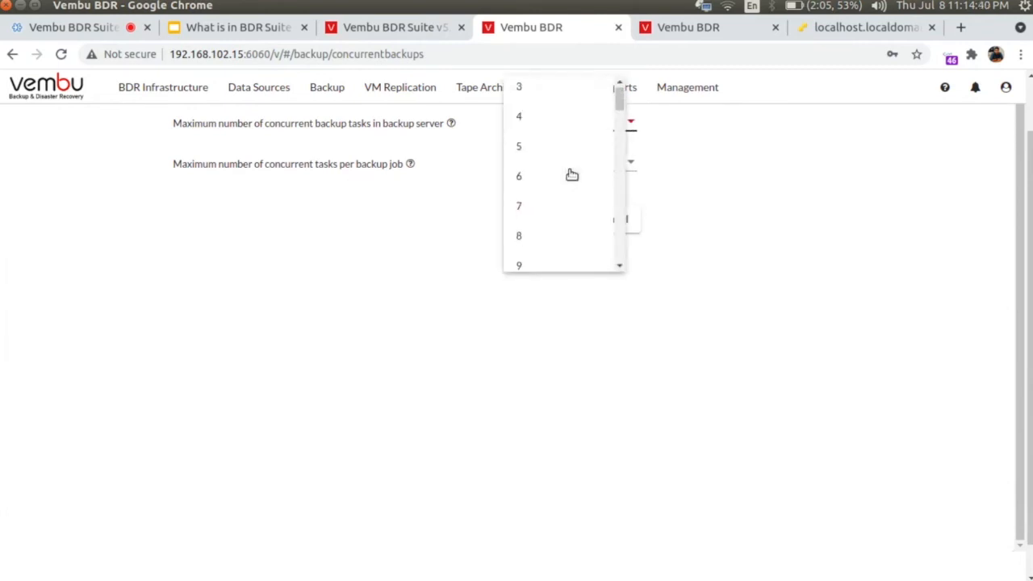
left_click(536, 190)
left_click(565, 164)
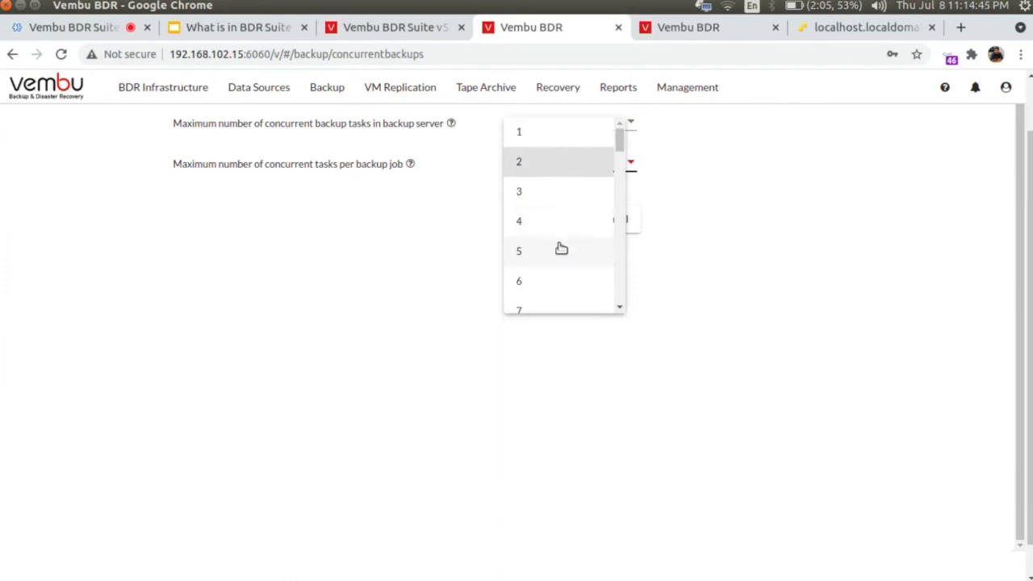
left_click(549, 221)
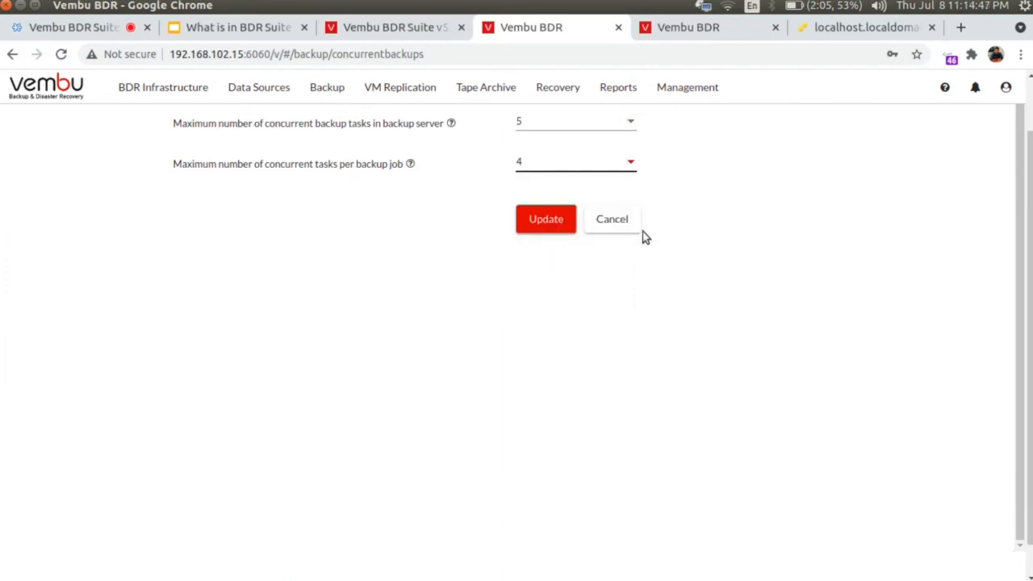
left_click(541, 223)
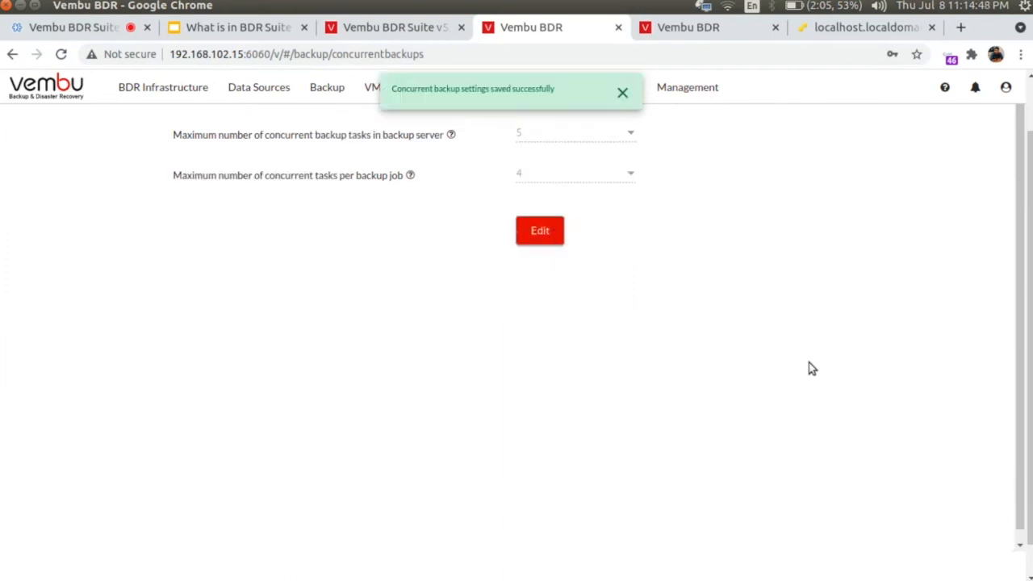
mouse_move(335, 96)
mouse_move(360, 185)
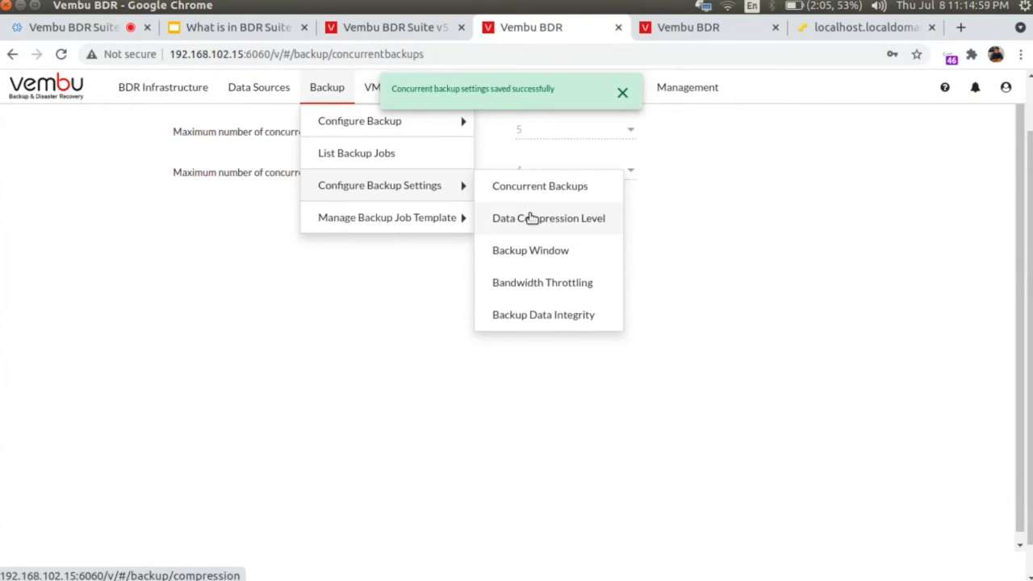
Step: In Bandwidth Throttling, toggle Enable in edit mode, then cancel to keep throttling disabled
left_click(542, 284)
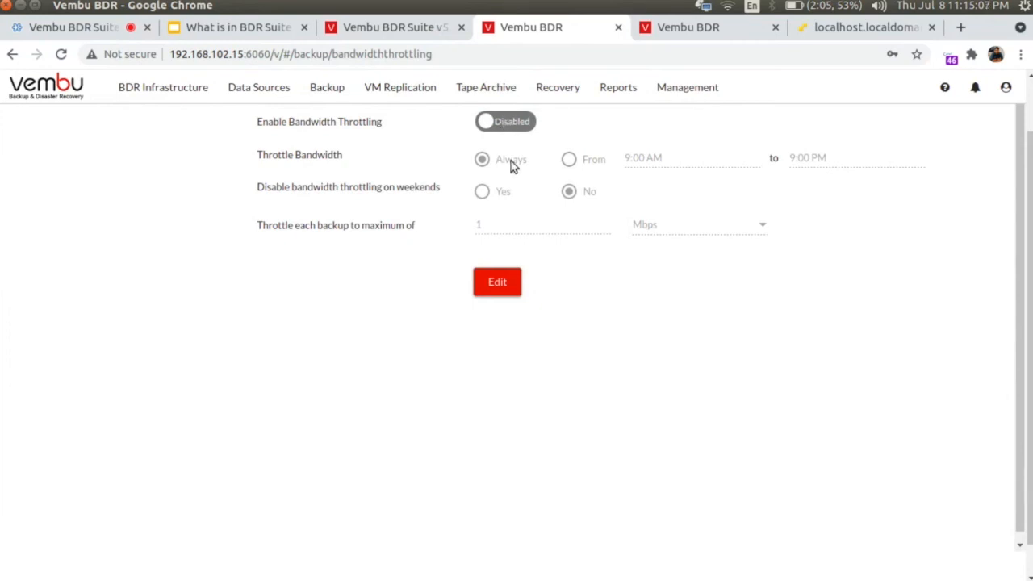
left_click(497, 282)
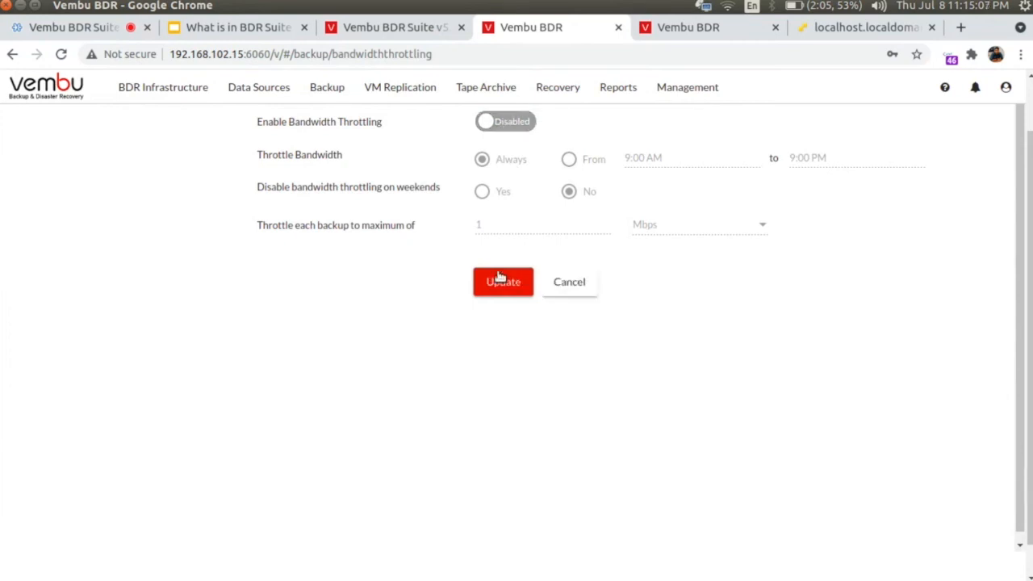
left_click(512, 126)
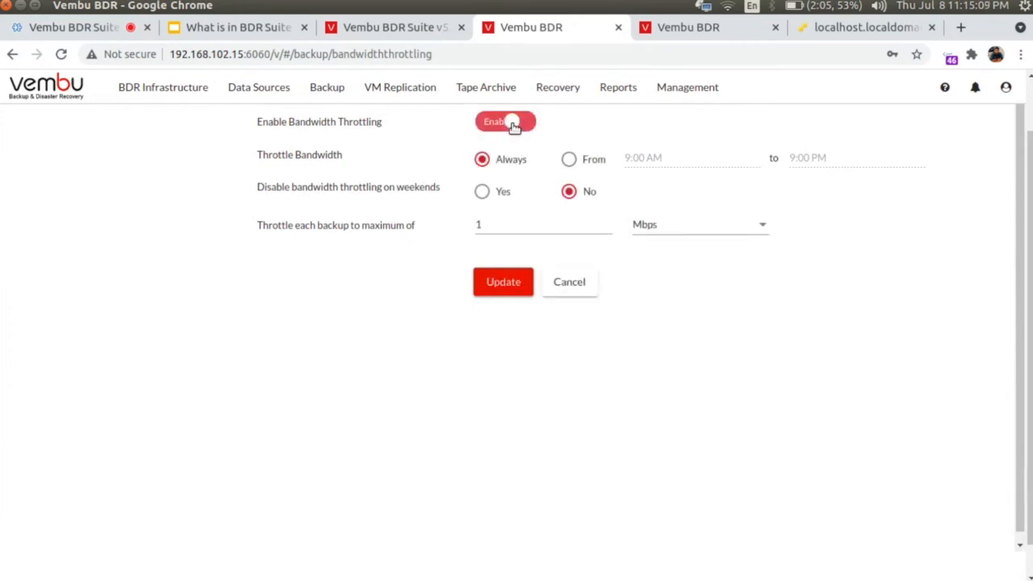
left_click(567, 281)
mouse_move(403, 84)
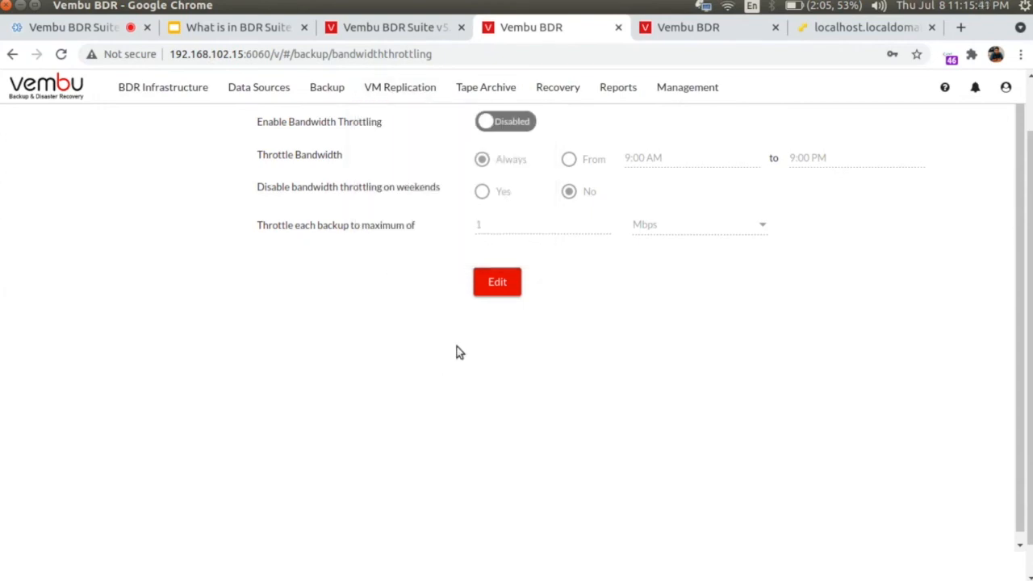
mouse_move(486, 92)
Step: Start restoring backup job BK01 with the VM PM-Backup-Test01-MD selected
mouse_move(556, 90)
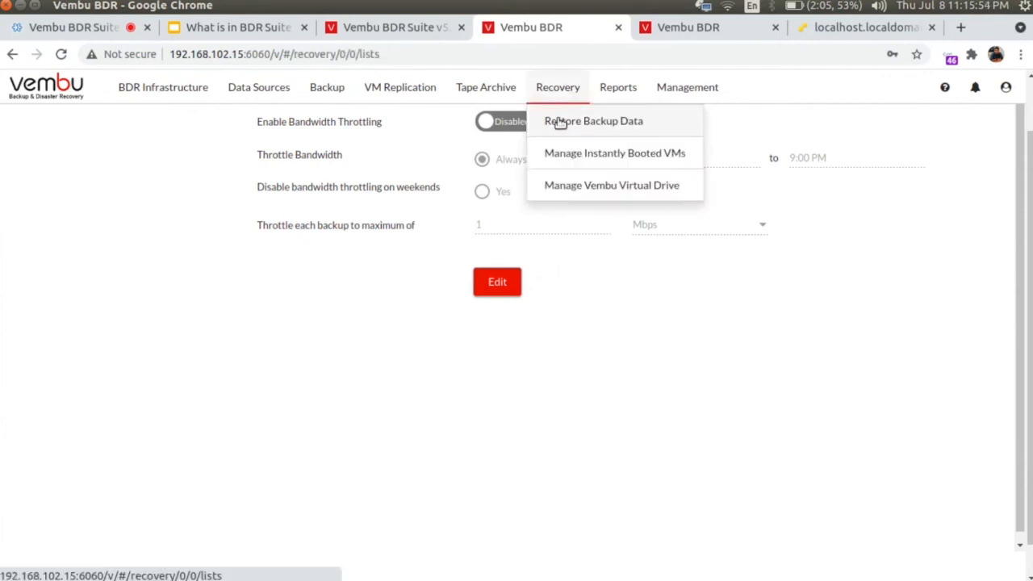
left_click(559, 122)
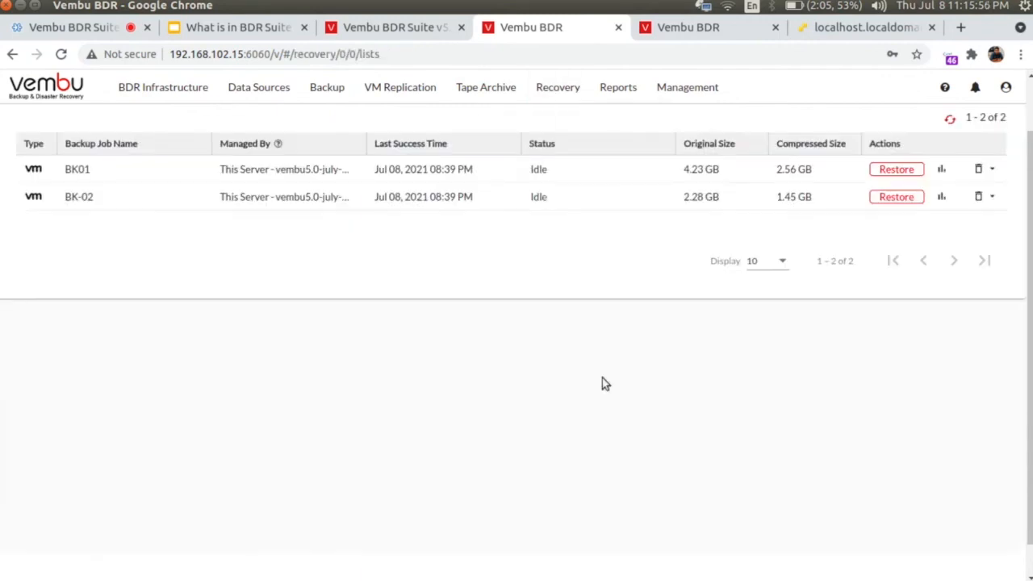
left_click(897, 170)
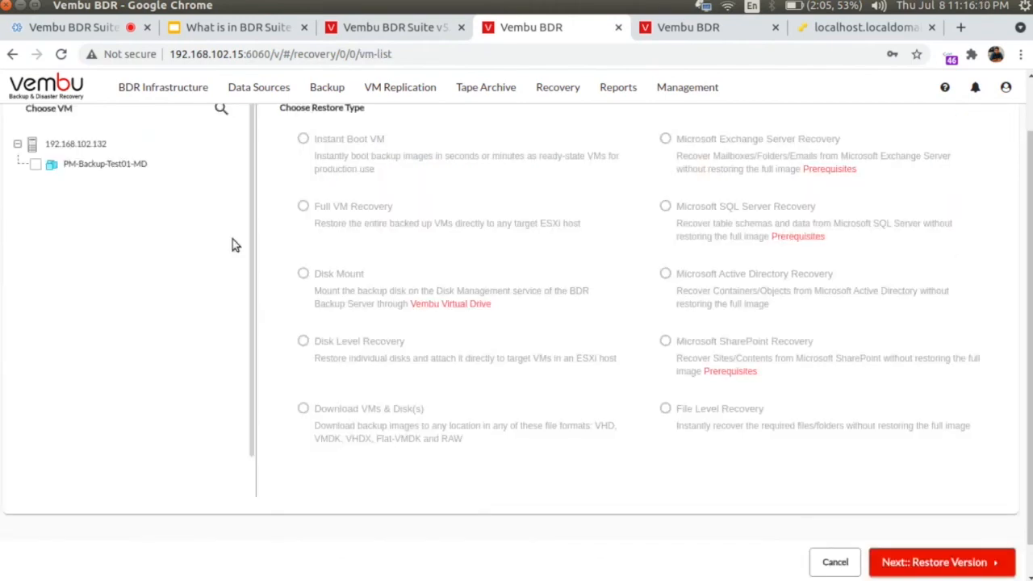
scroll(164, 210, "down", 1)
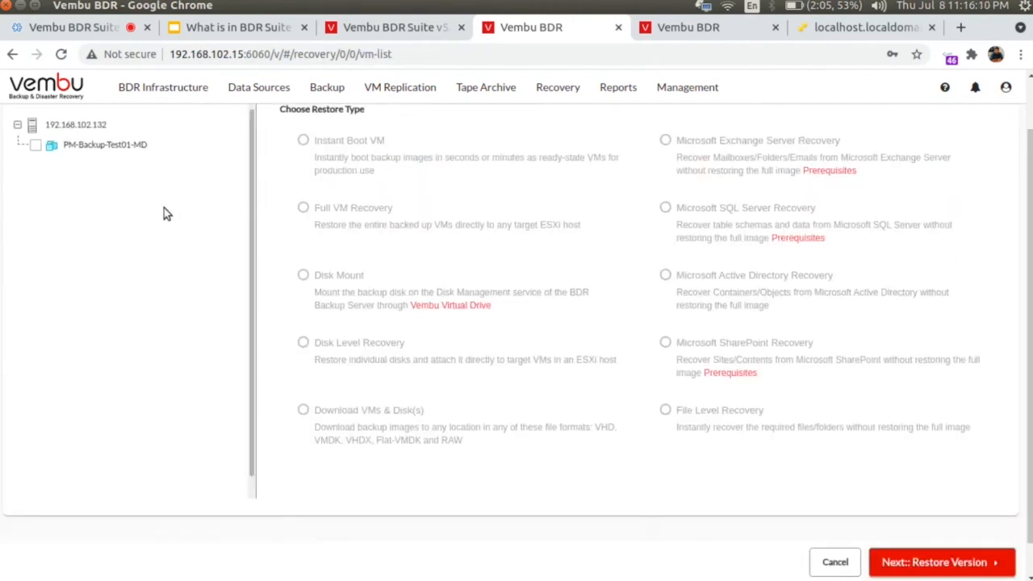
left_click(34, 145)
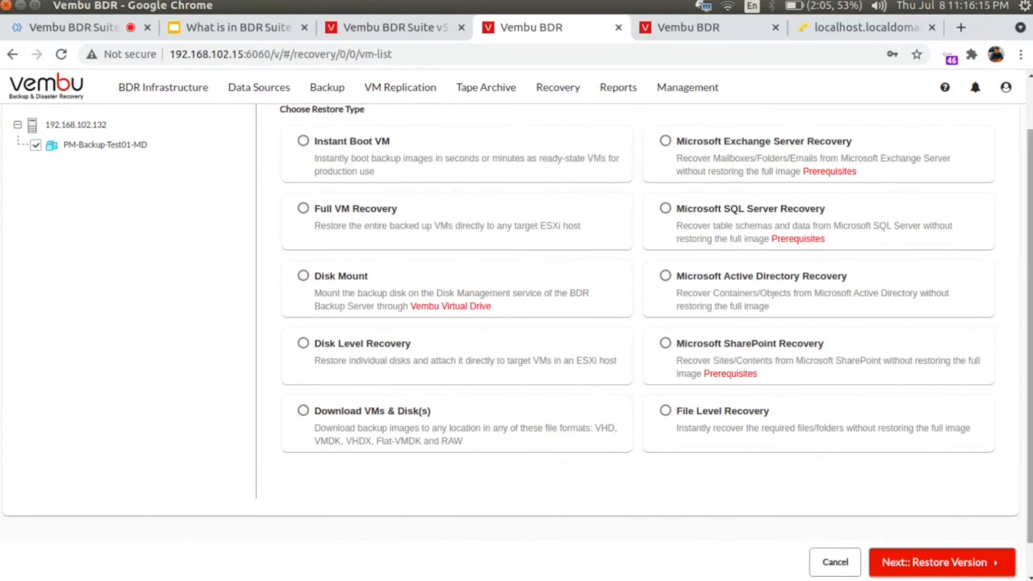
scroll(516, 322, "down", 1)
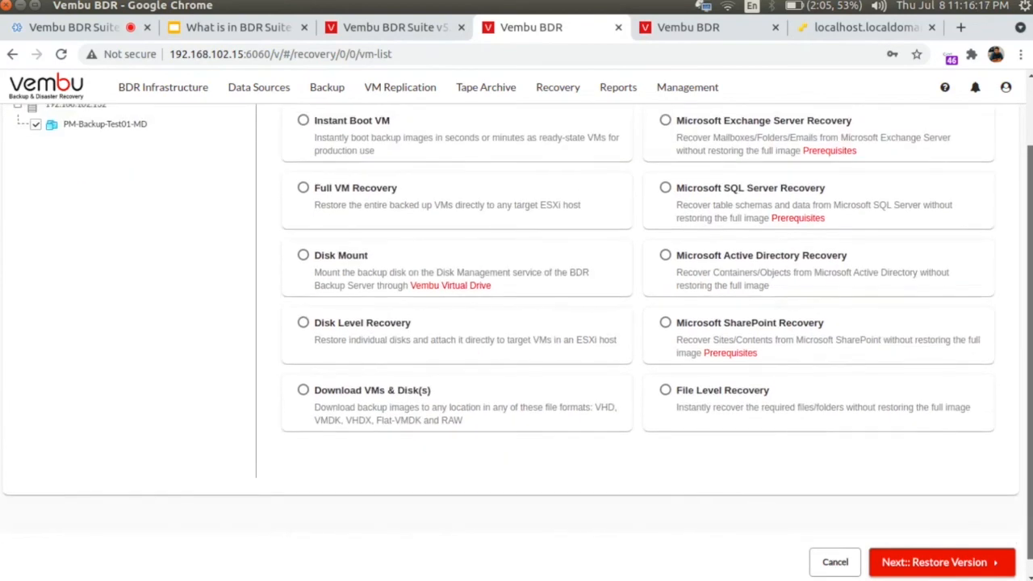
scroll(636, 285, "up", 1)
scroll(636, 285, "down", 2)
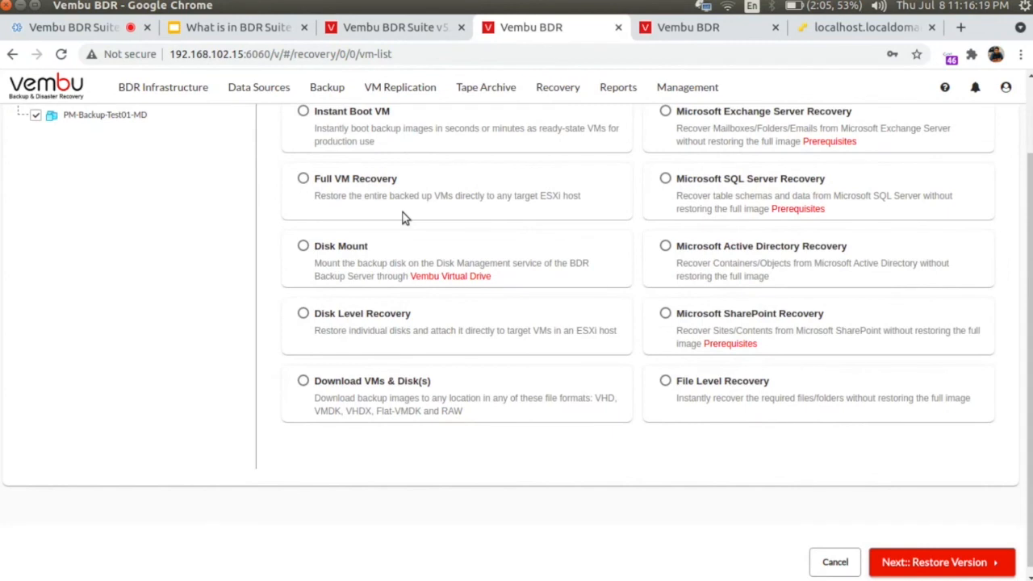
scroll(396, 218, "up", 2)
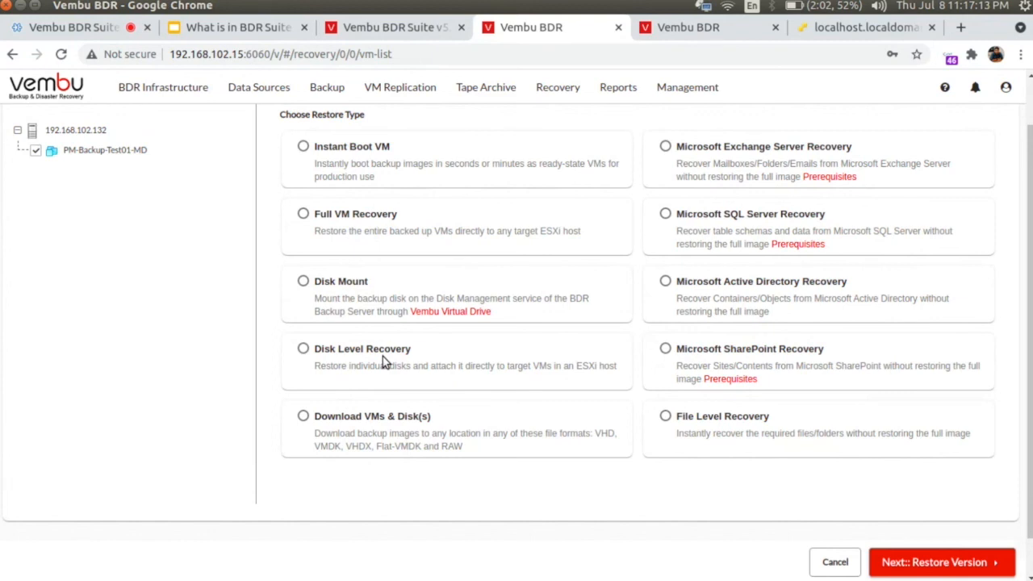
Step: Pick Microsoft Active Directory Recovery as the restore type and dismiss the backup-is-mounted error
left_click(373, 420)
left_click(753, 281)
left_click(958, 569)
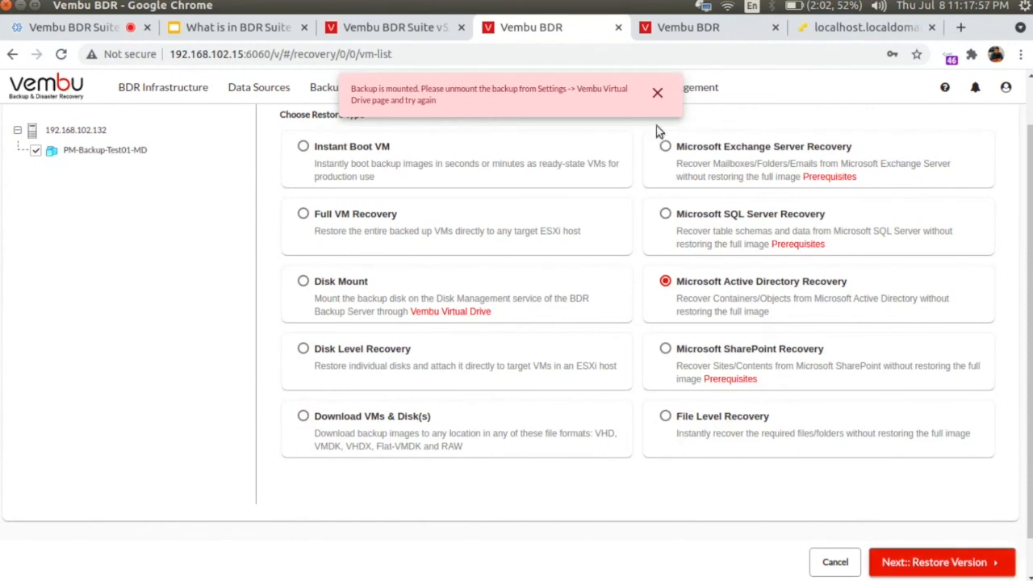
left_click(658, 95)
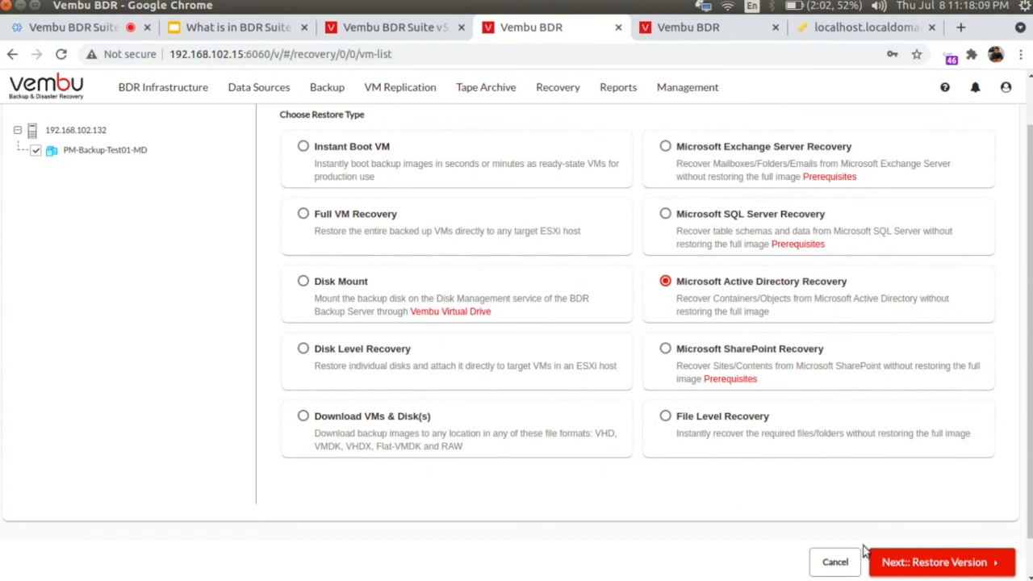
scroll(807, 459, "up", 2)
Step: Abandon the current restore and start restoring BK-02 with PM-Backup-Test02-SD selected
mouse_move(554, 154)
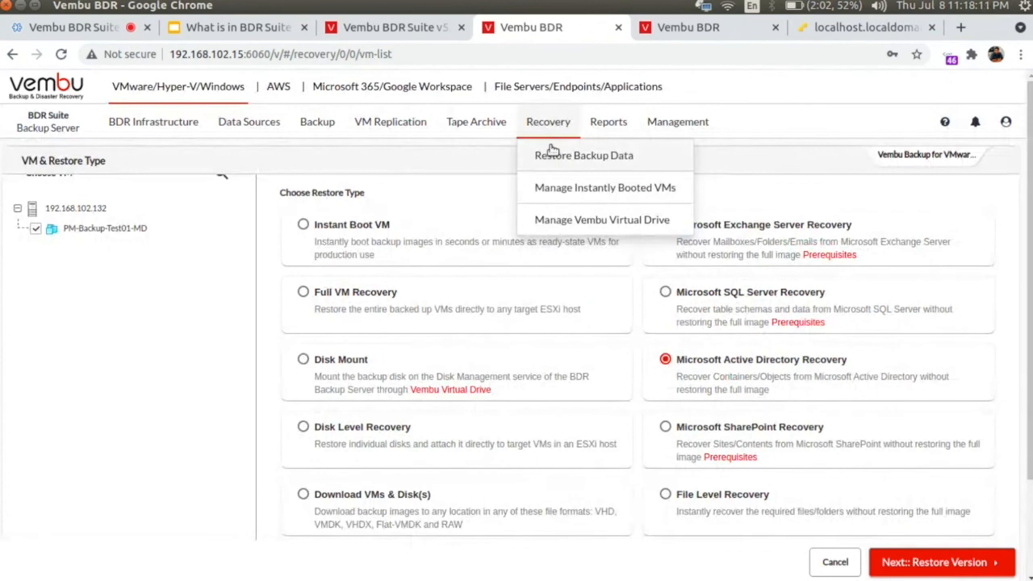
left_click(560, 164)
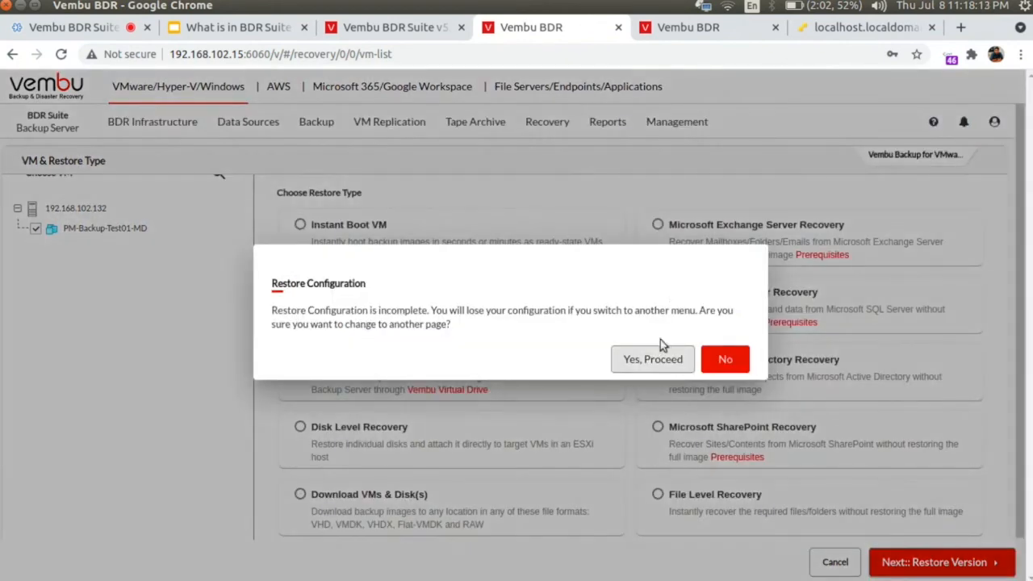
left_click(657, 360)
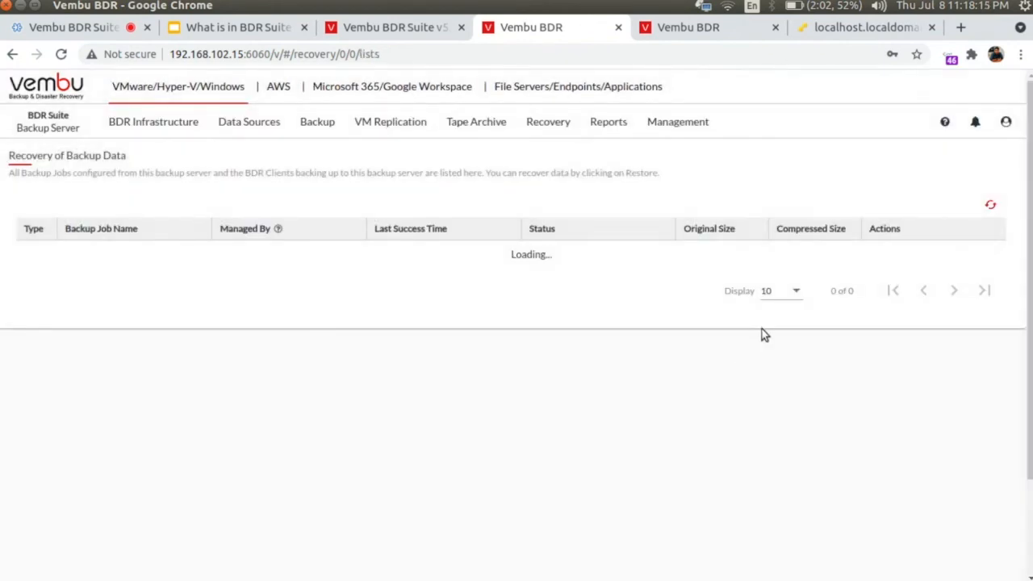
left_click(890, 284)
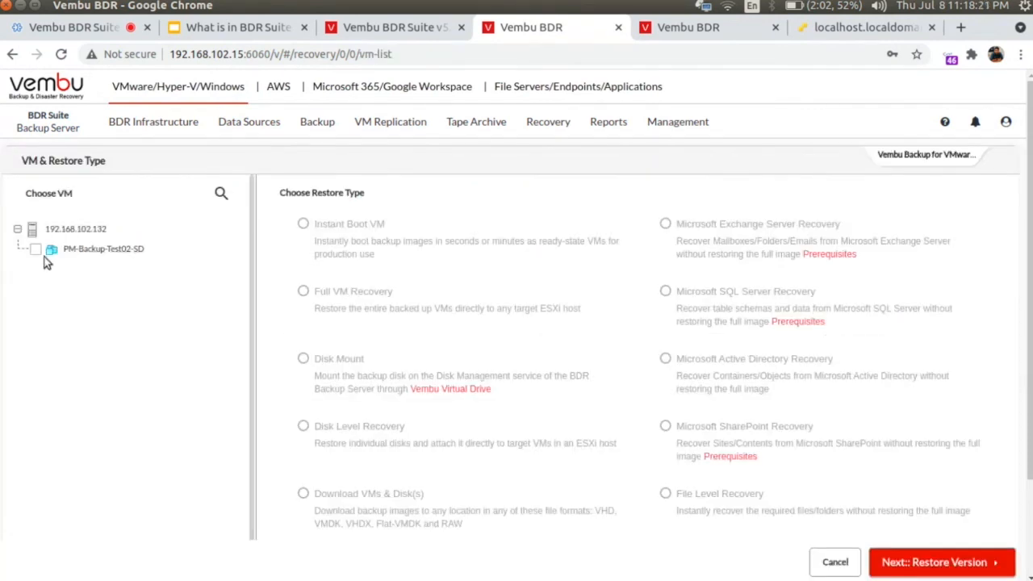
left_click(35, 250)
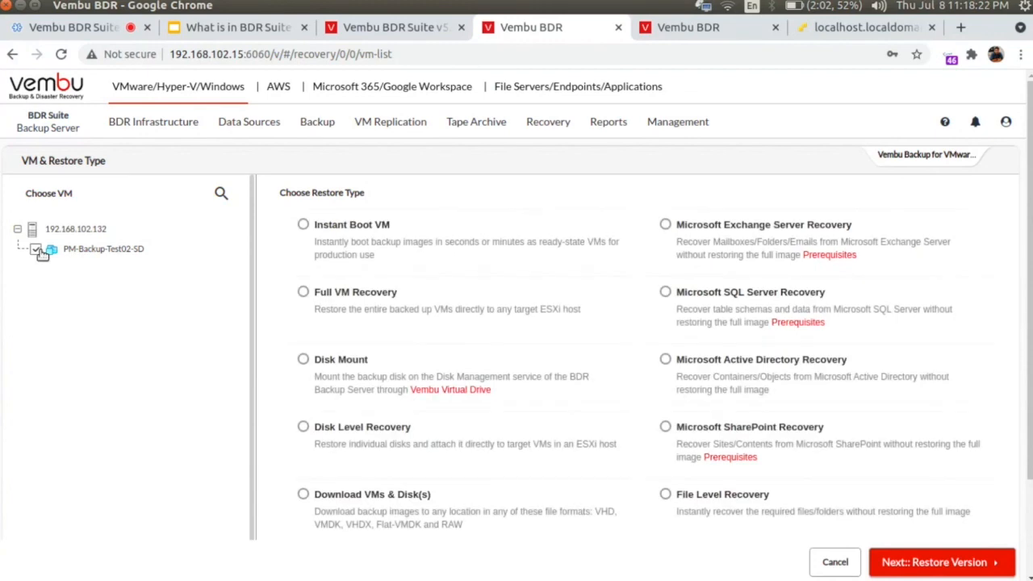
Step: Settle on File Level Recovery as the restore type, then view the ESXi virtual machine list
left_click(746, 377)
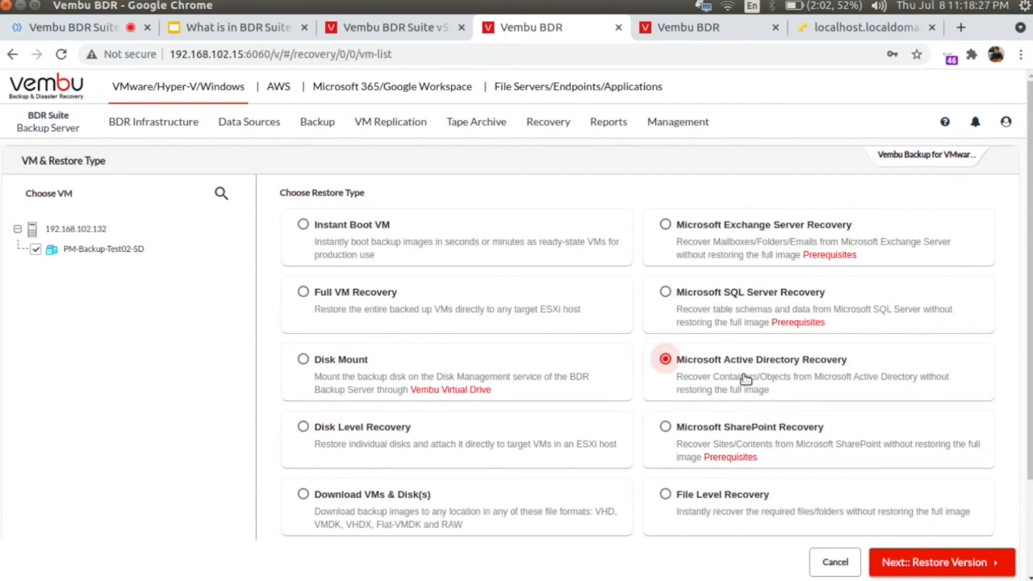
left_click(925, 561)
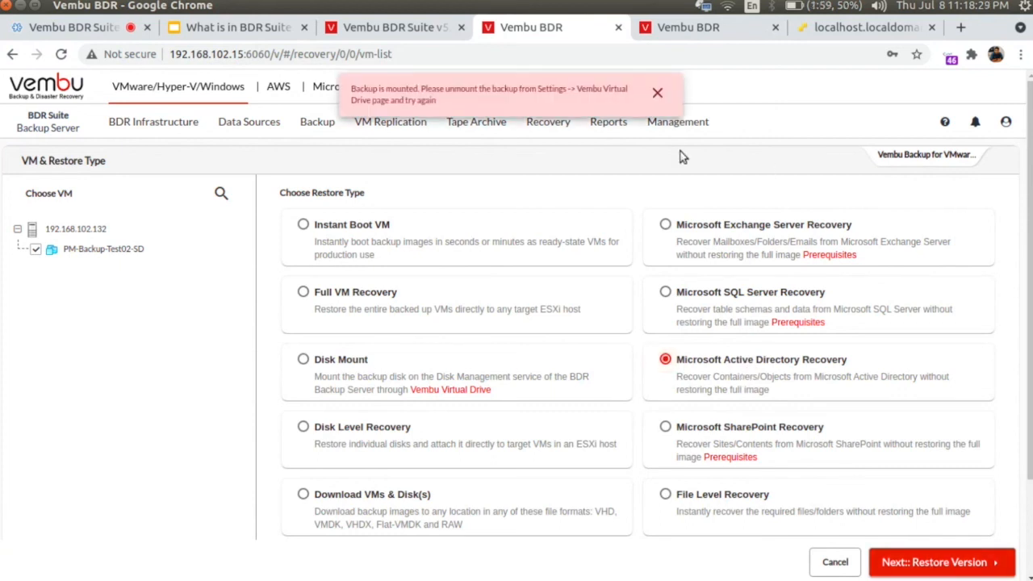
left_click(657, 95)
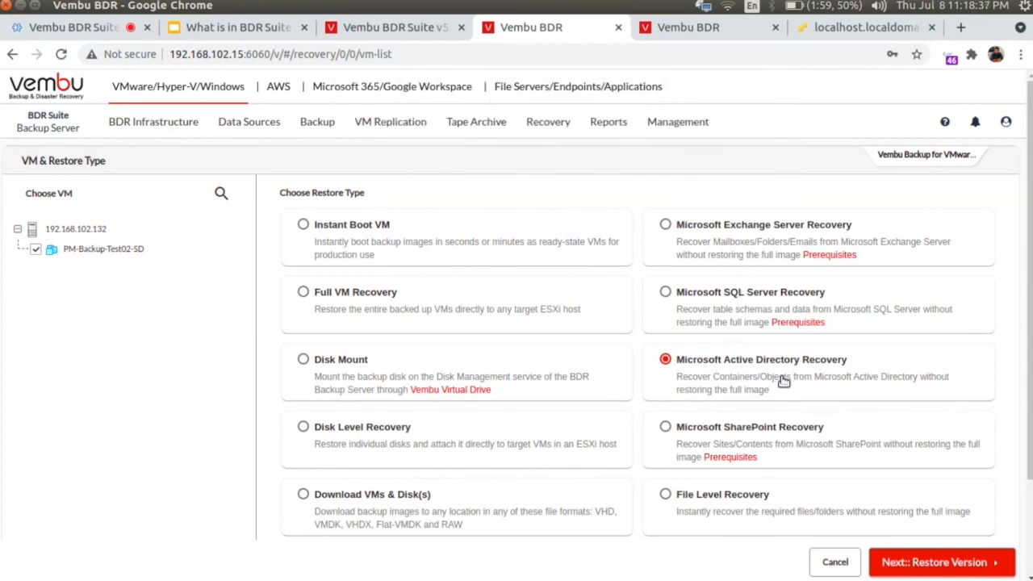
left_click(721, 499)
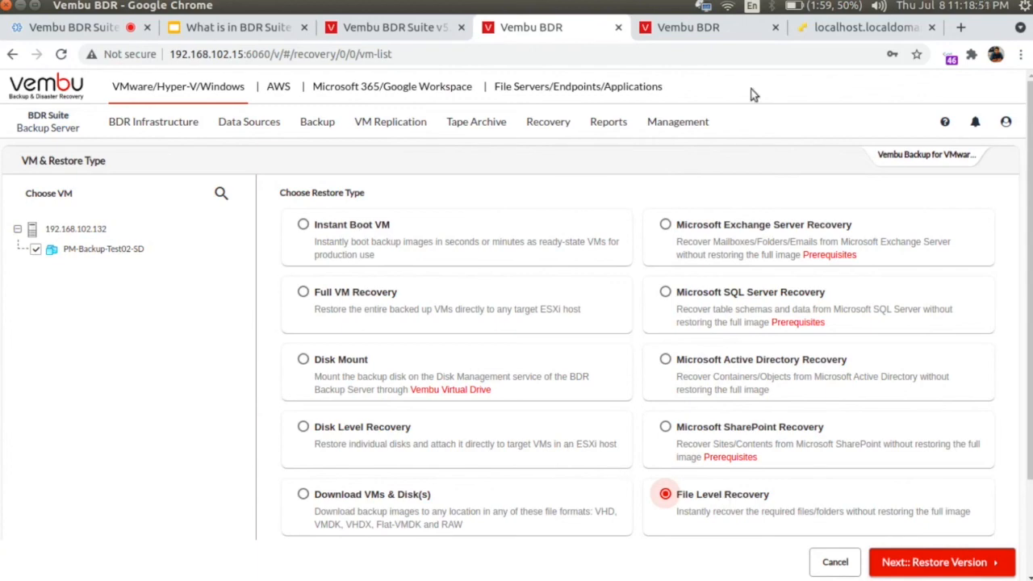
left_click(850, 32)
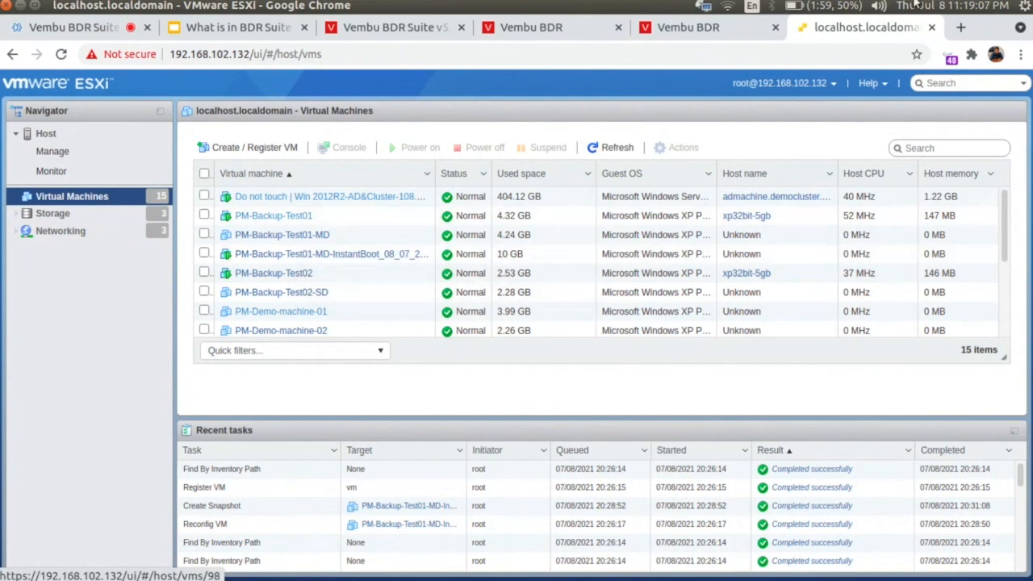
Step: Open the PM-Backup-Test01-MD-InstantBoot VM's console in ESXi, showing Windows XP
left_click(684, 31)
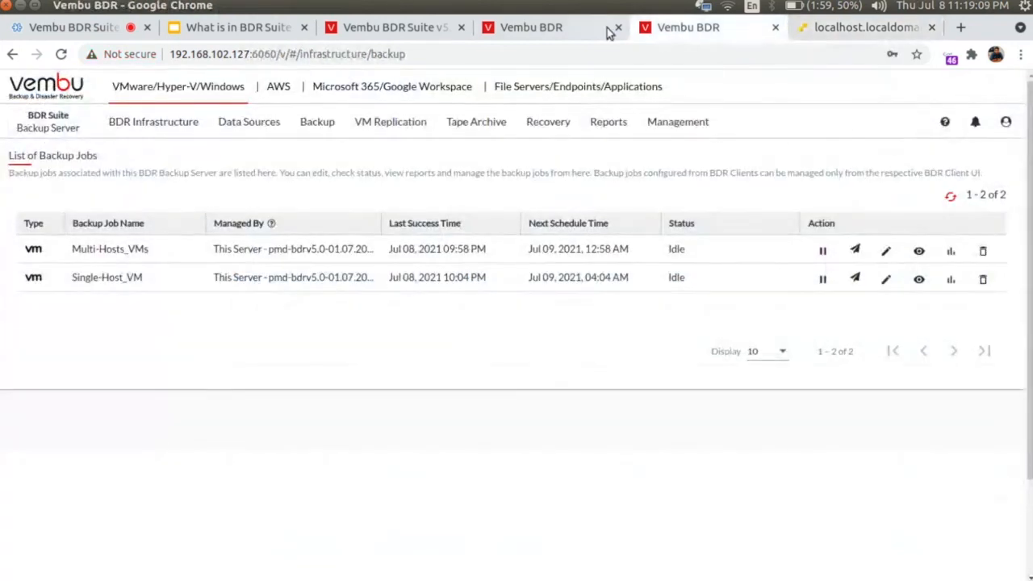
left_click_drag(590, 27, 704, 40)
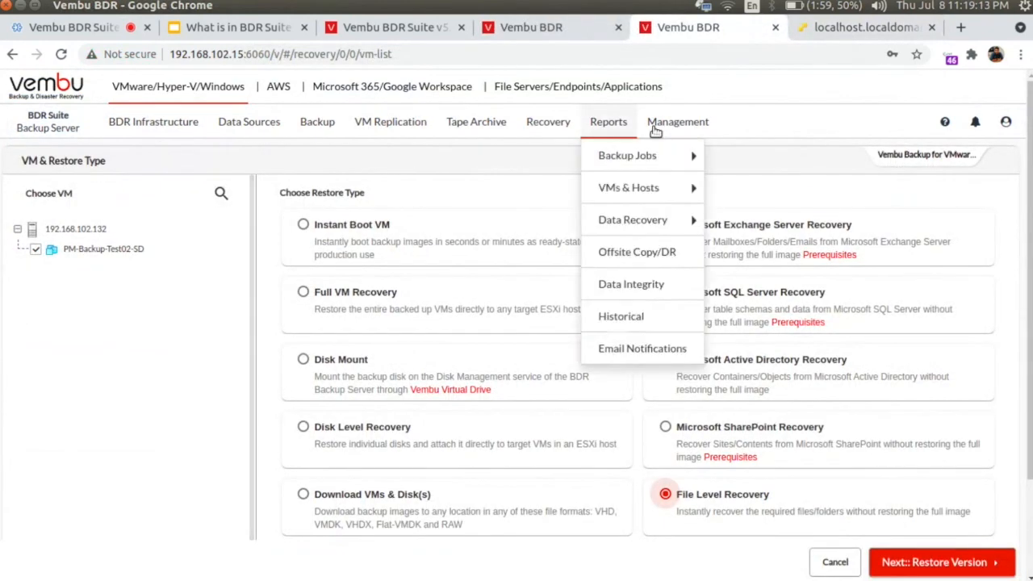
left_click(863, 27)
left_click(341, 255)
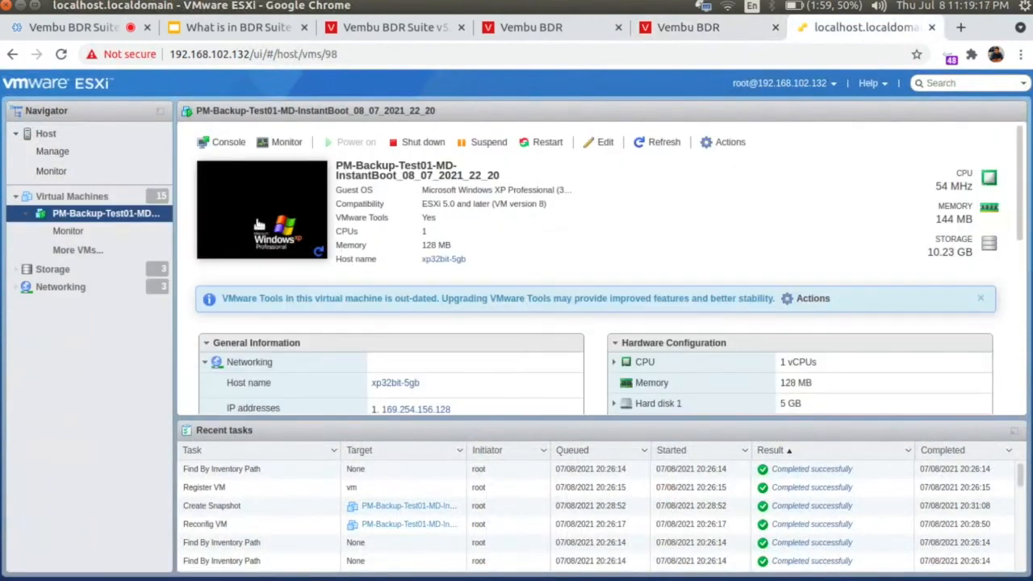
left_click(260, 223)
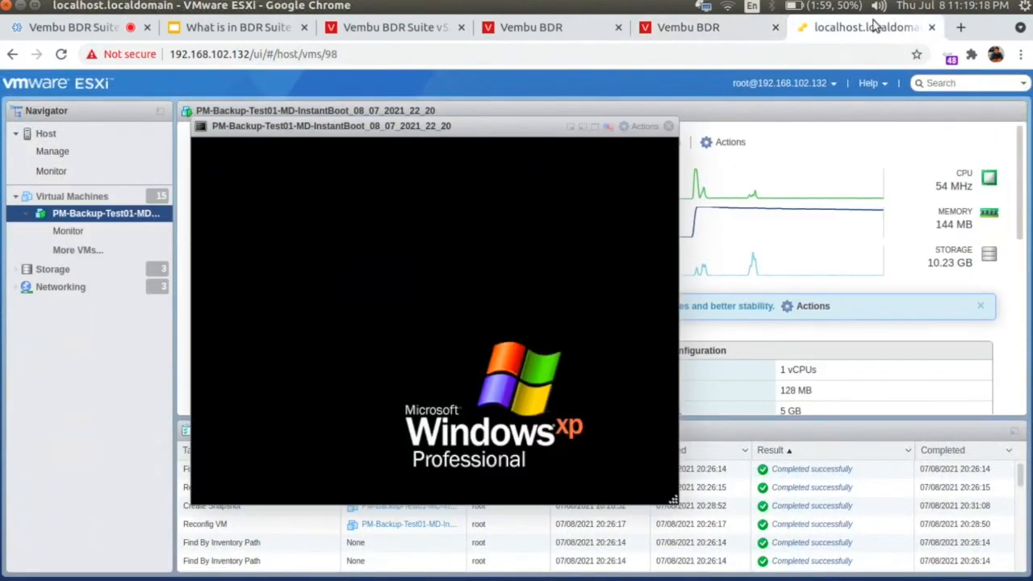
left_click(719, 29)
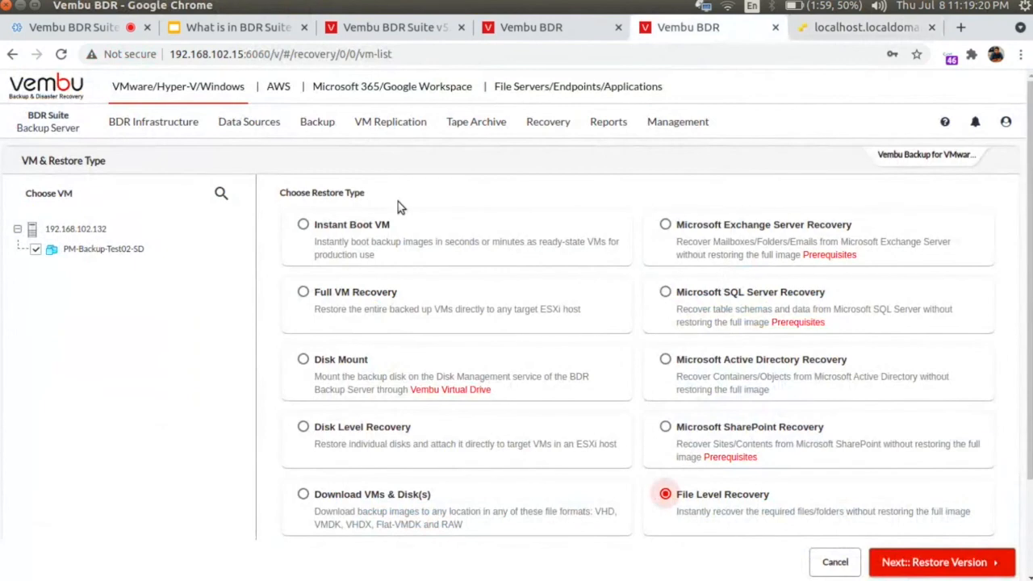
left_click(815, 37)
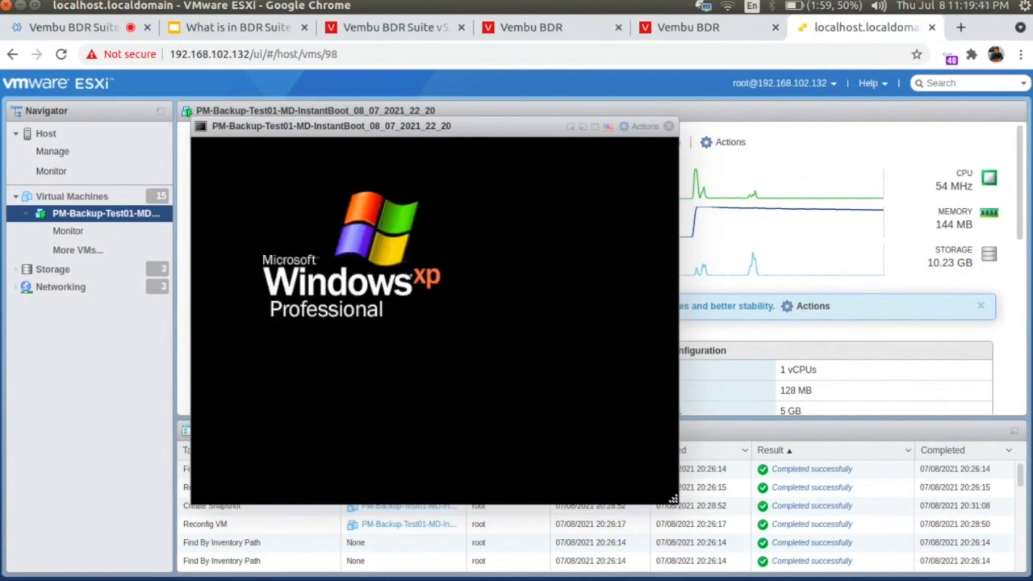
Step: In Vembu BDR, choose Recovery > Manage Instantly Booted VMs
left_click(555, 30)
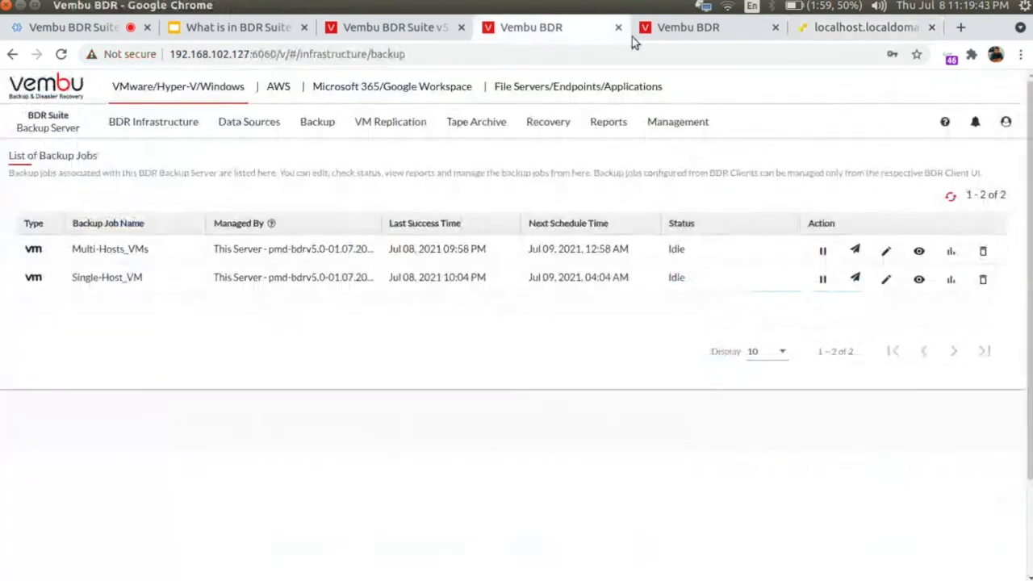
left_click(693, 31)
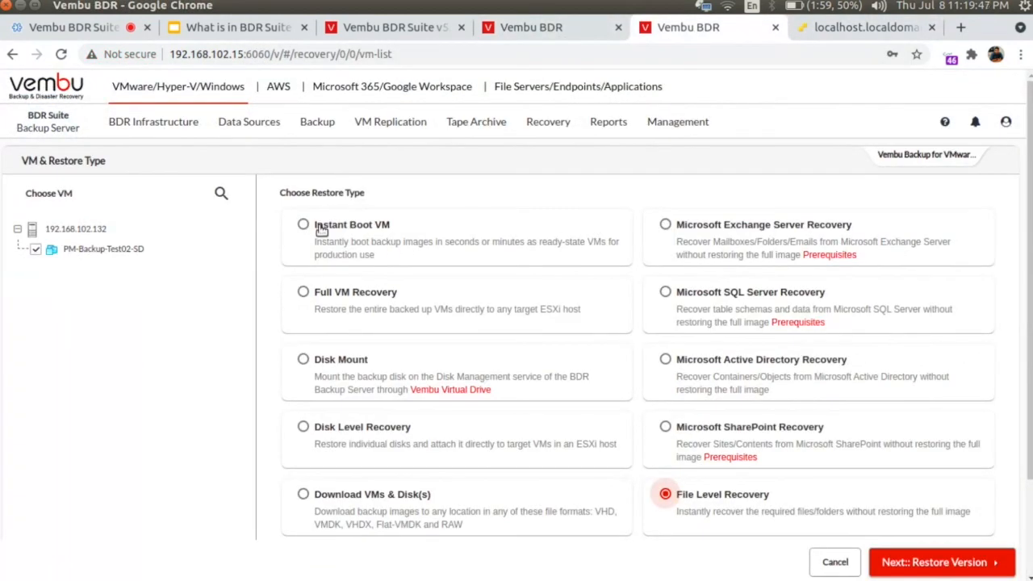
mouse_move(548, 122)
mouse_move(609, 123)
mouse_move(611, 157)
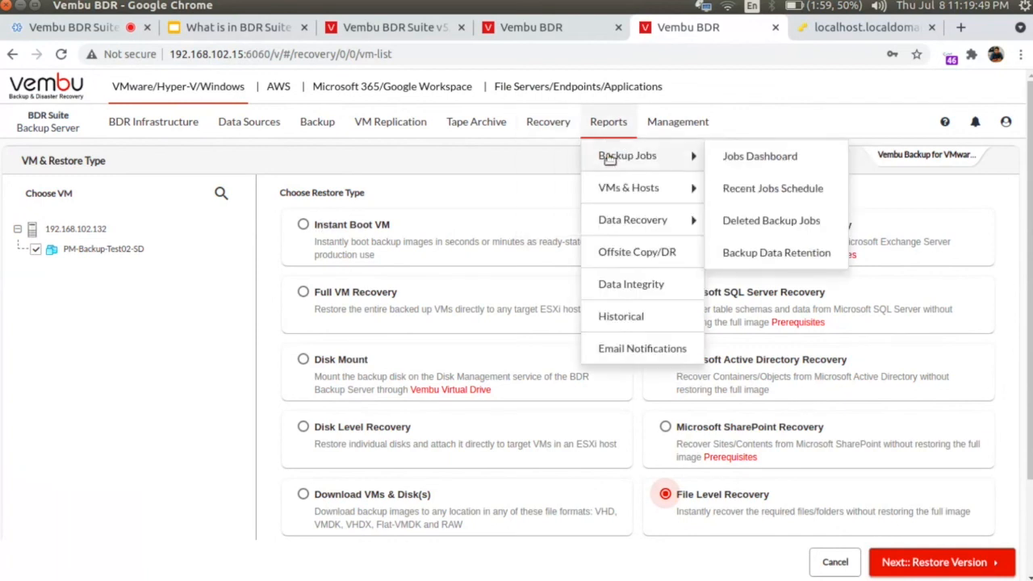
mouse_move(633, 221)
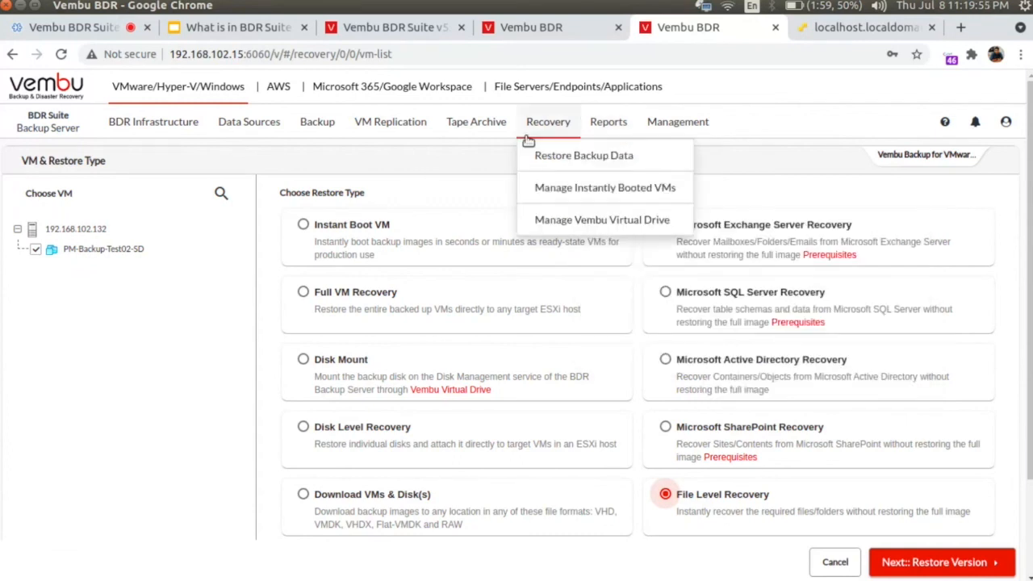
left_click(564, 191)
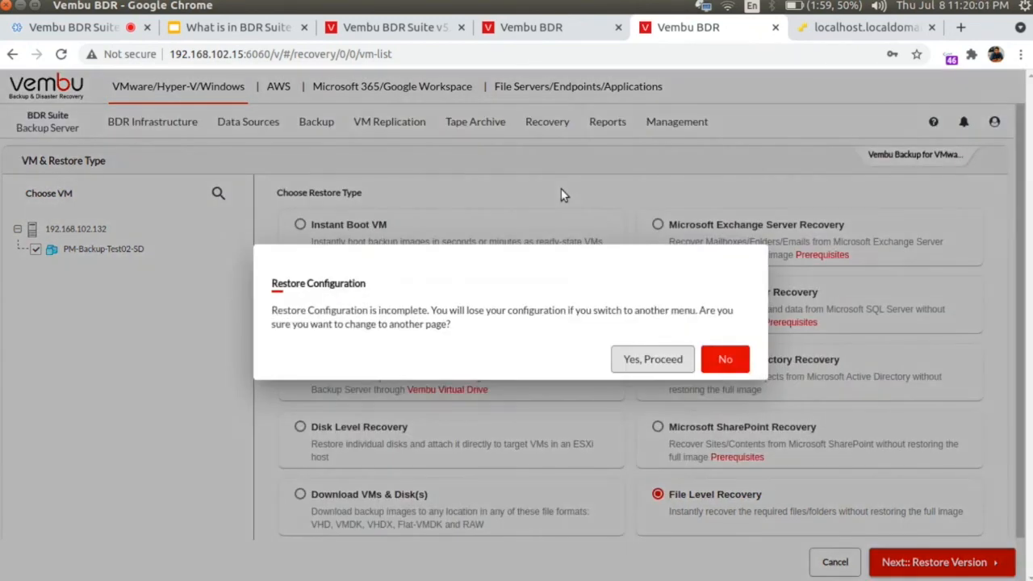
Step: Try migrating the instant-boot VM to server 192.168.102.85, datastore New-Datastore (VMFS), then close the dialog
left_click(652, 359)
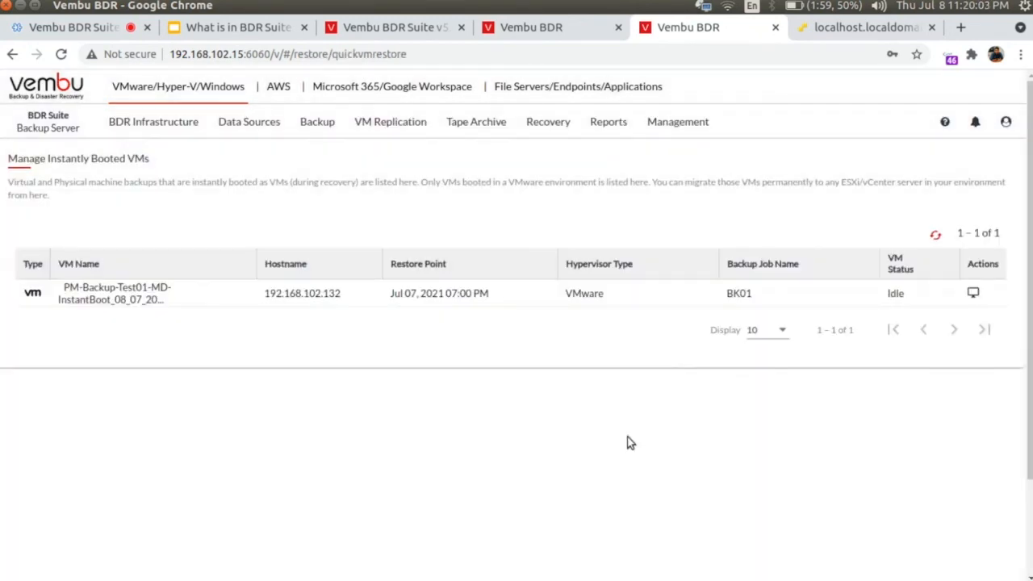
left_click_drag(64, 287, 164, 303)
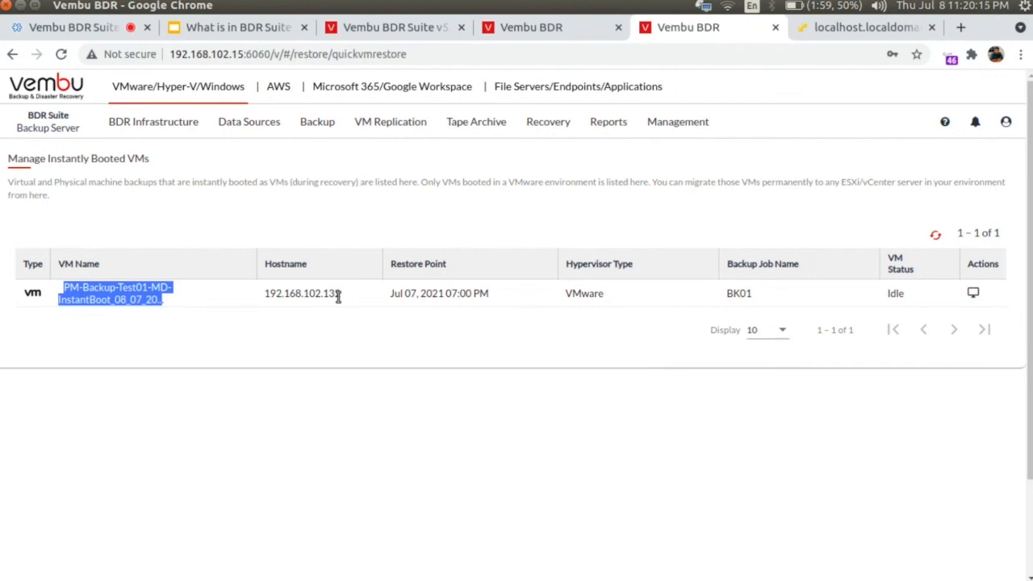
left_click(973, 293)
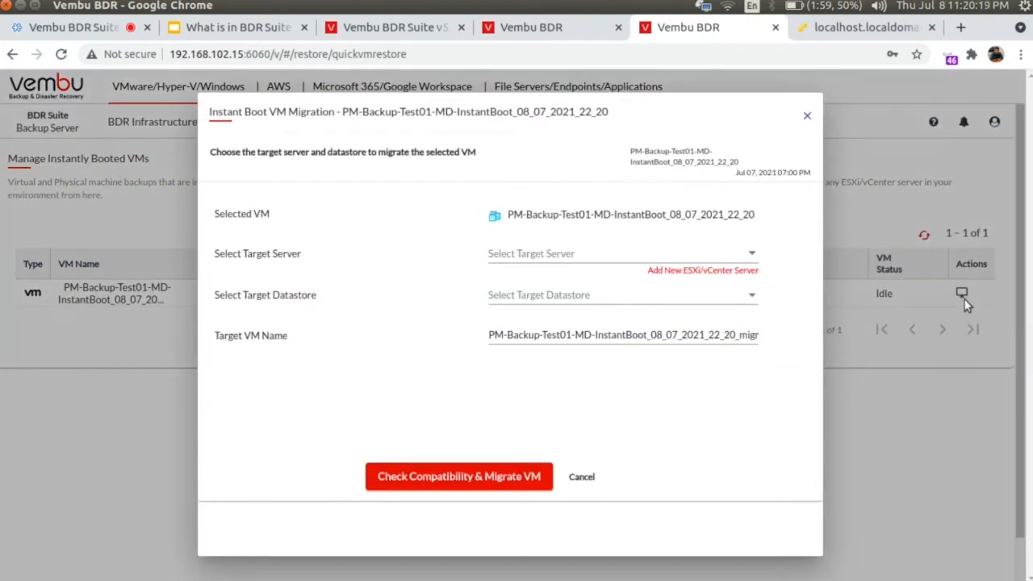
left_click(554, 257)
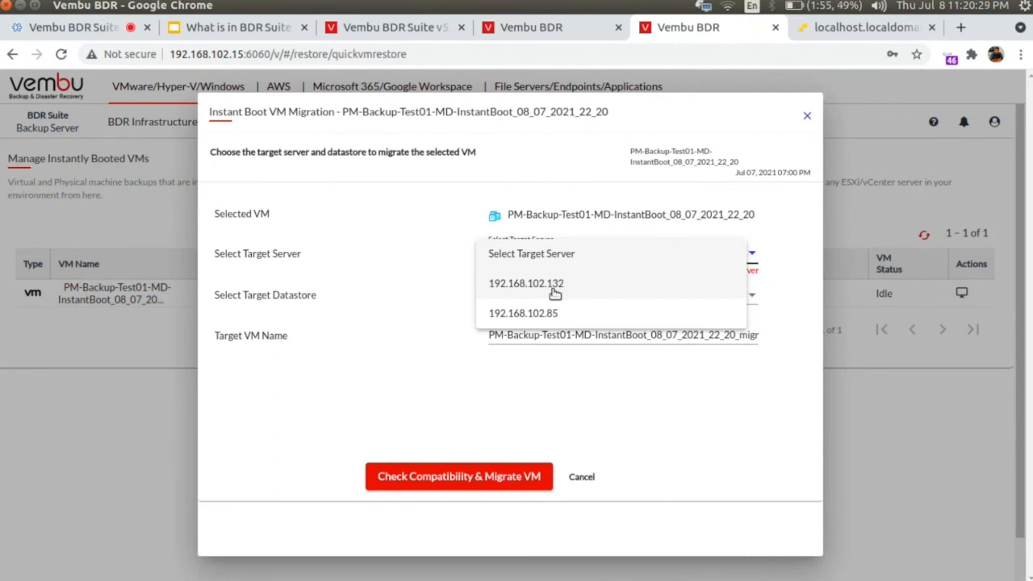
left_click(554, 315)
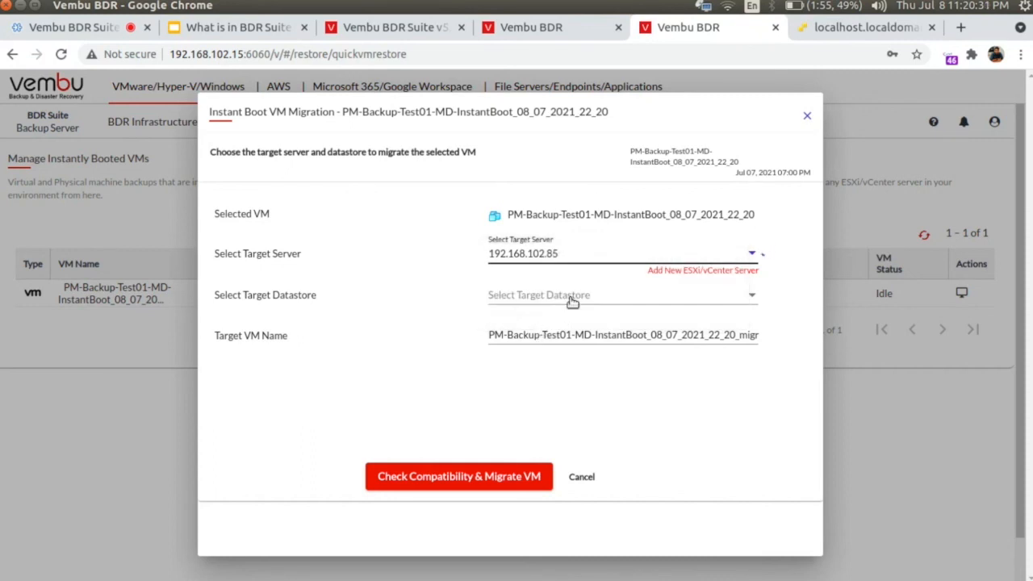
left_click(567, 297)
left_click(562, 354)
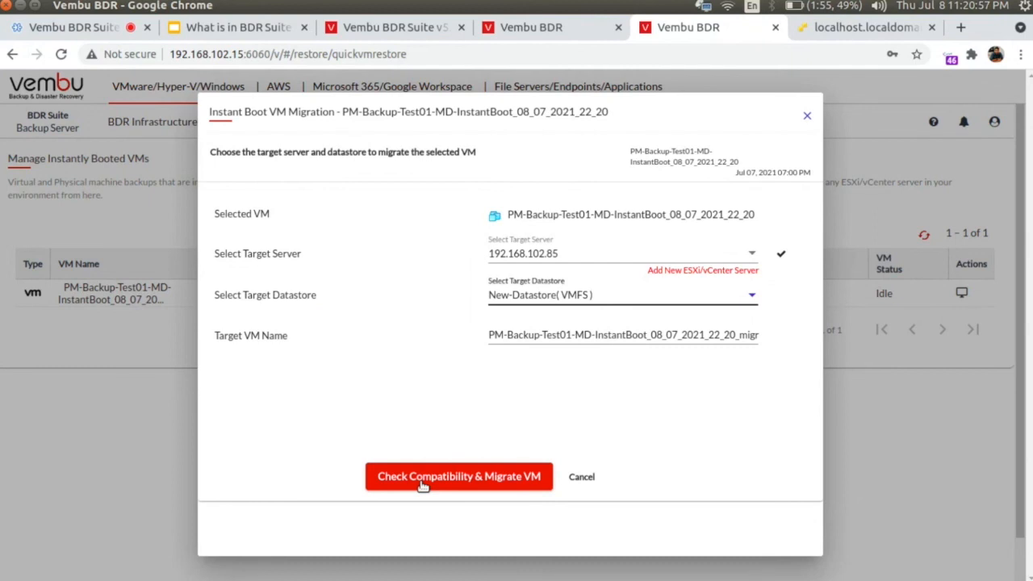
left_click(807, 119)
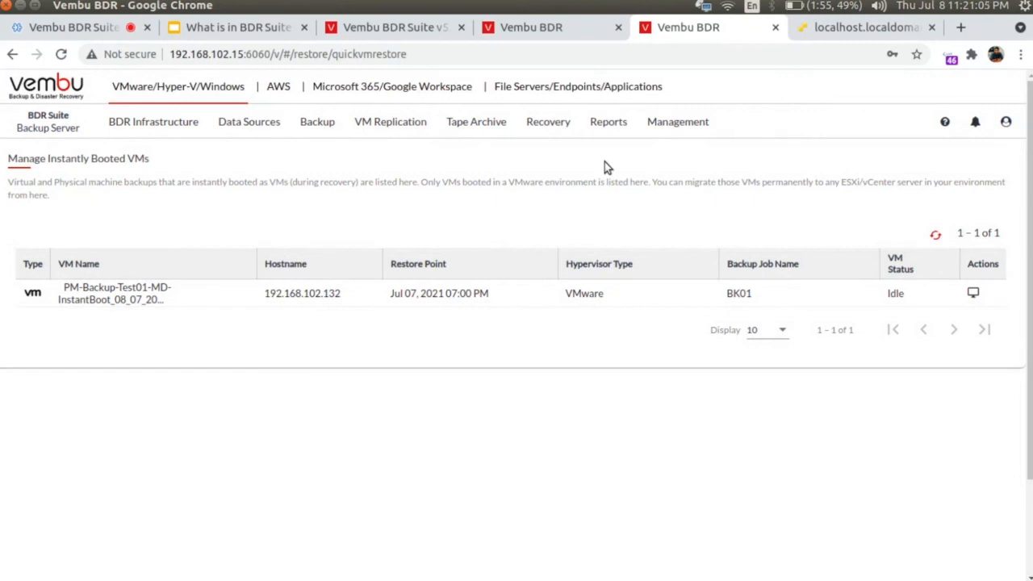
Step: Unmount BK-02 on the Vembu Virtual Drive page, then open the restorable backups list
left_click(549, 134)
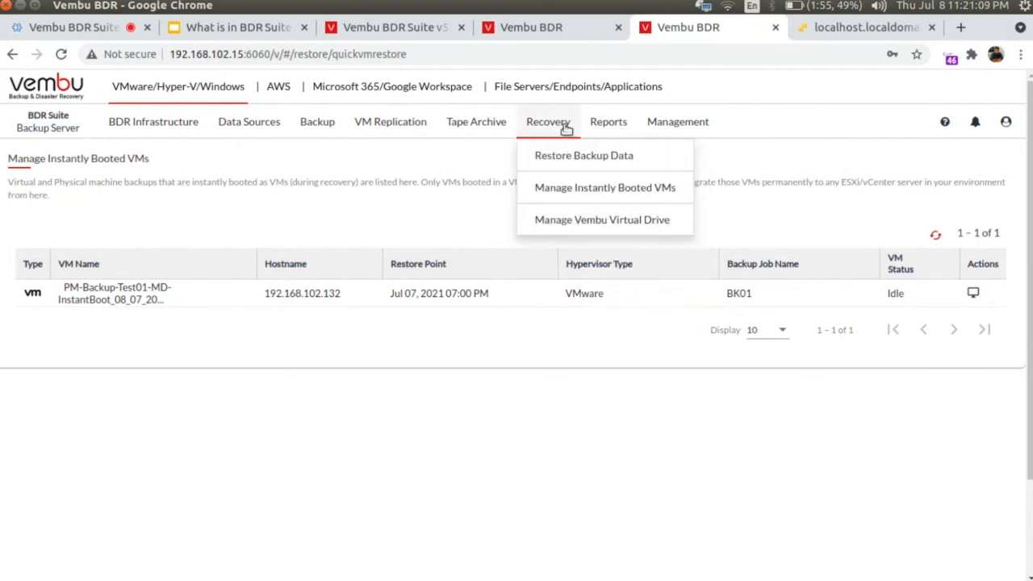
left_click(578, 223)
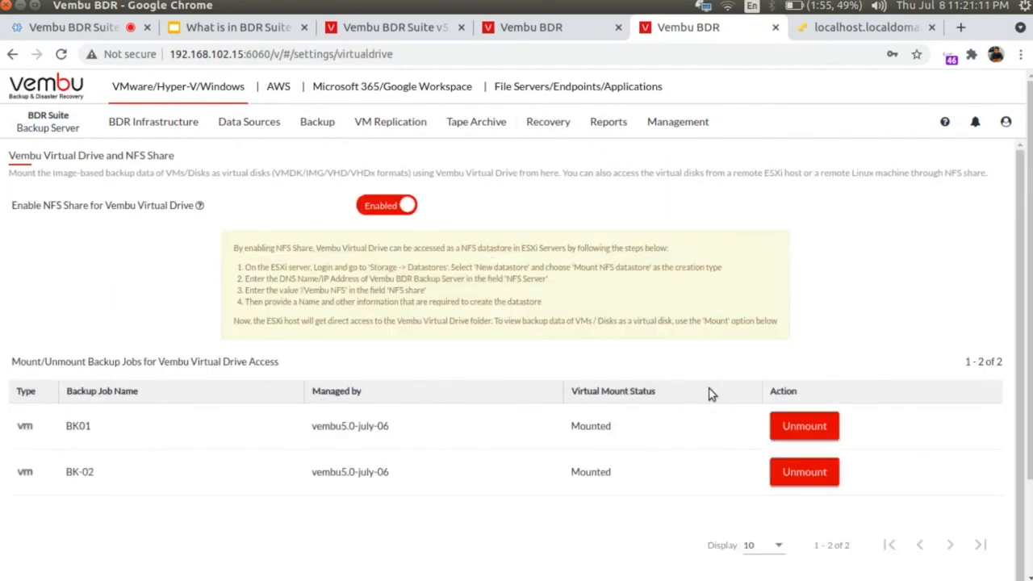
left_click(805, 473)
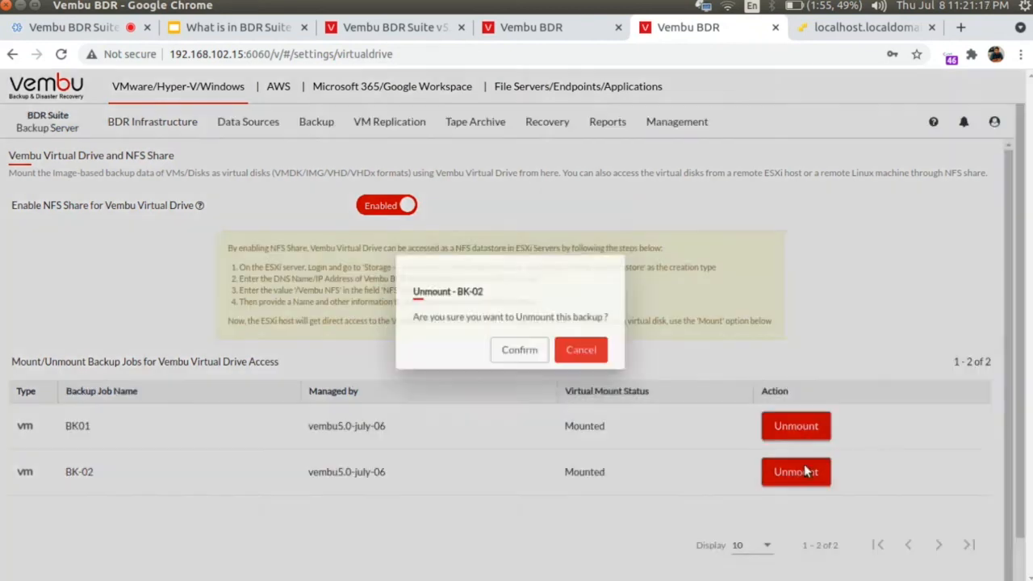
left_click(584, 415)
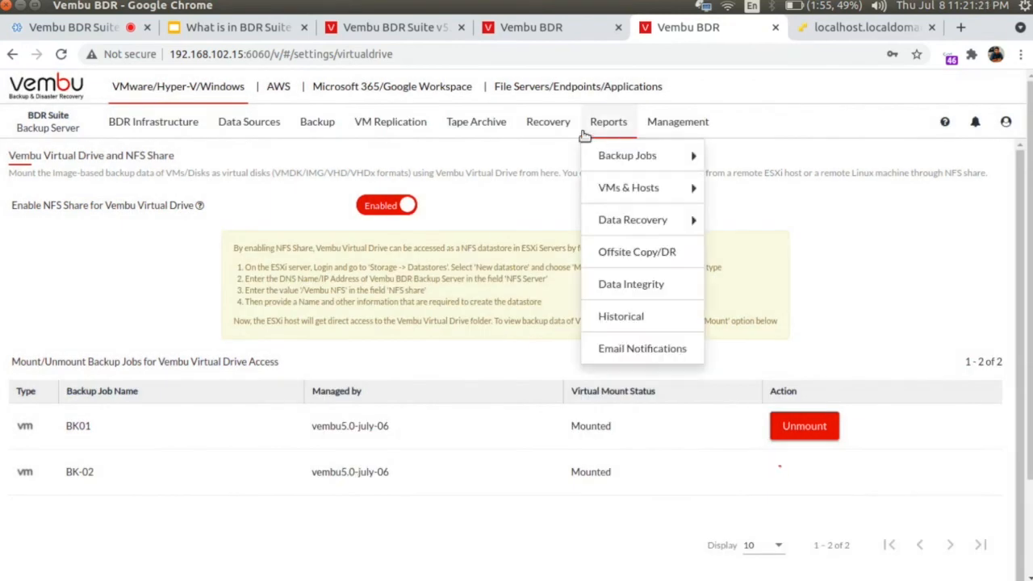
mouse_move(545, 129)
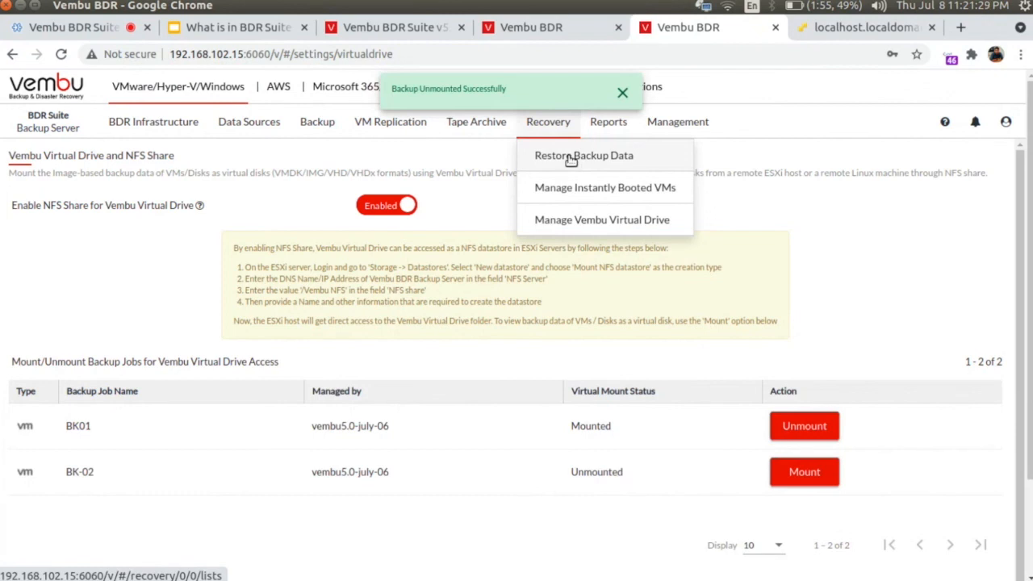
left_click(573, 162)
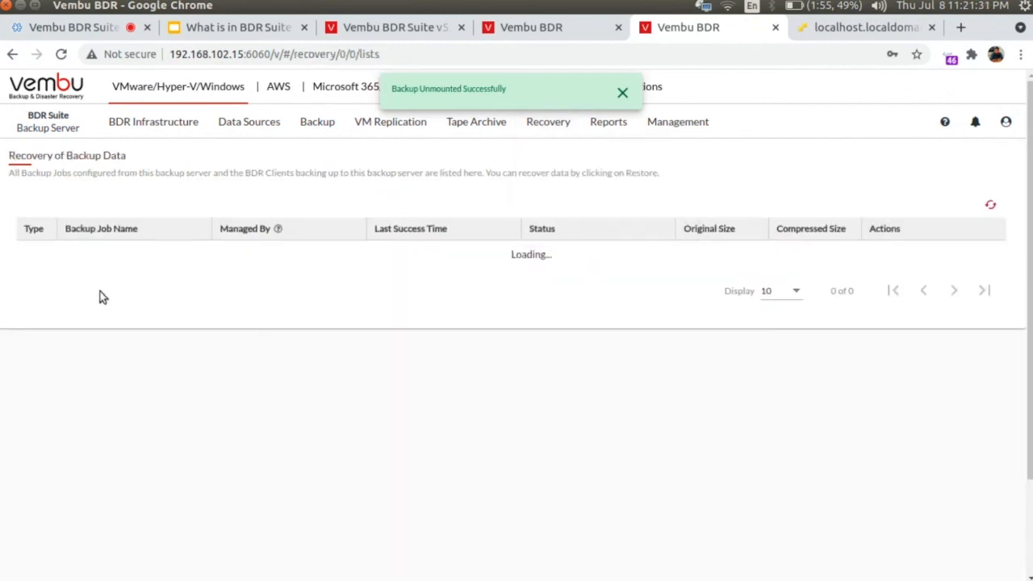
Step: Start a Microsoft Active Directory restore of PM-Backup-Test02-SD from BK-02 and list its restore points
left_click(896, 281)
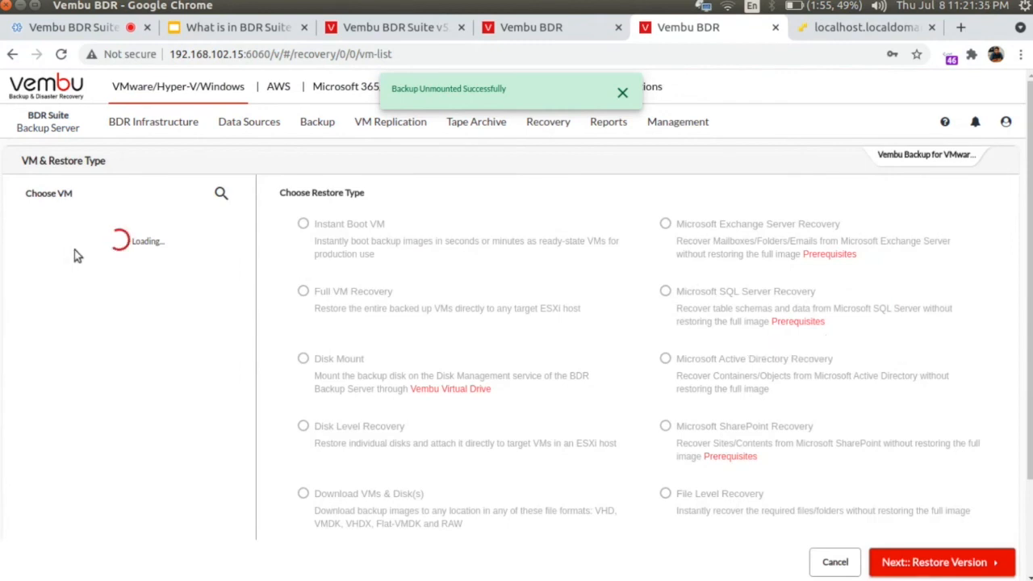
left_click(35, 249)
left_click(754, 362)
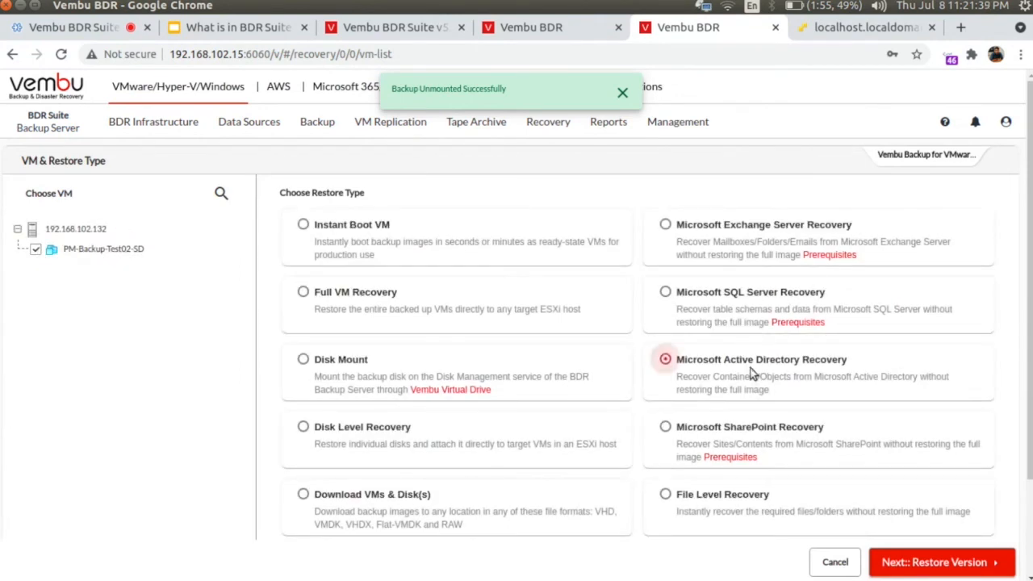
left_click(999, 565)
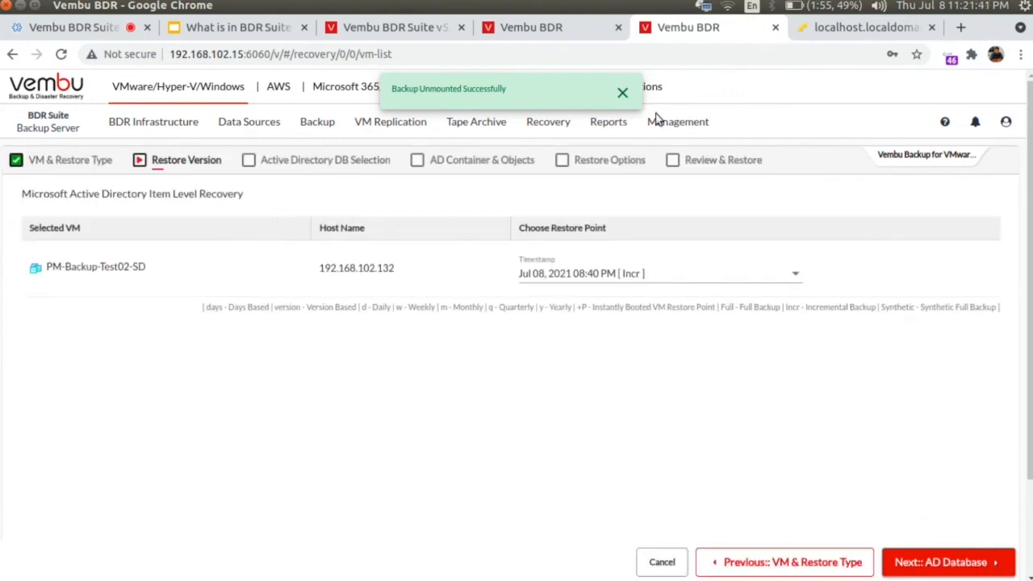
left_click(620, 92)
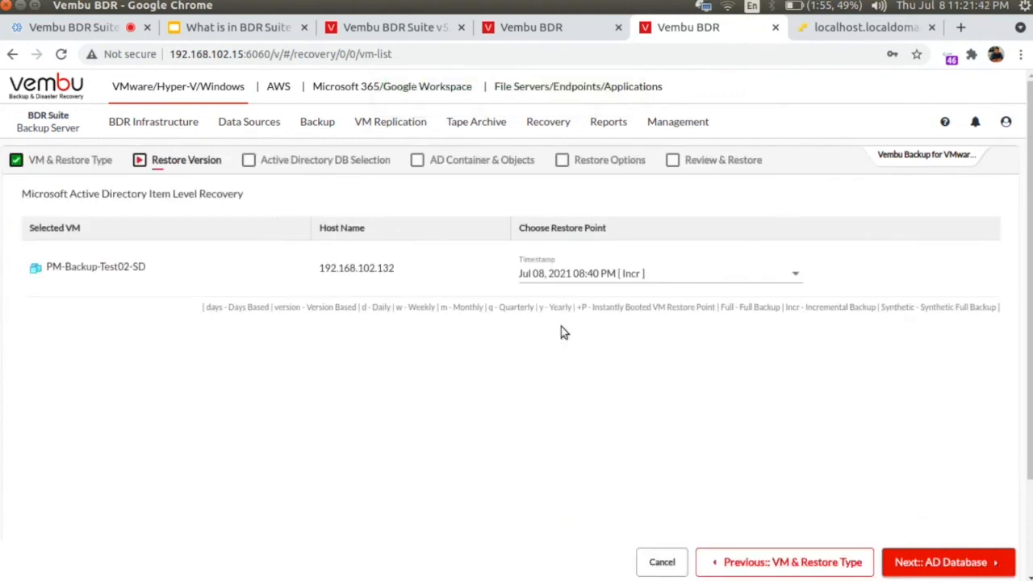
left_click(595, 277)
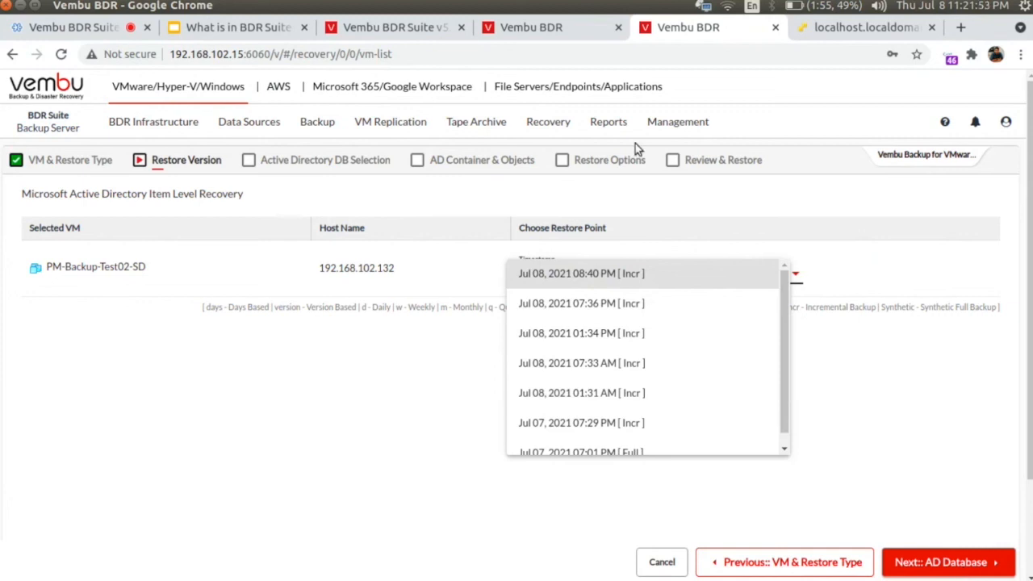
Step: Request the Reports > Backup Jobs > Jobs Dashboard page
left_click(603, 124)
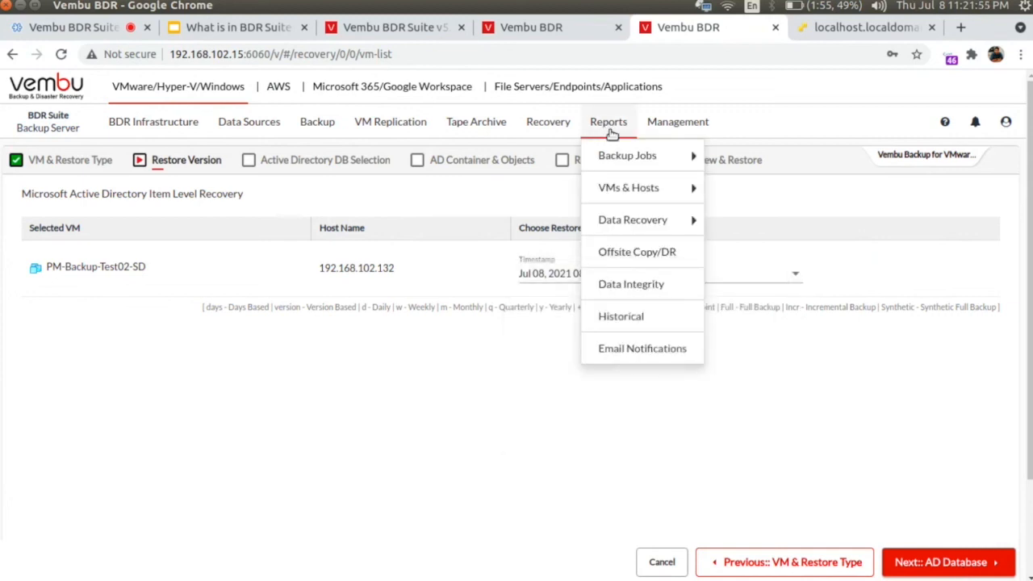
mouse_move(625, 155)
left_click(726, 156)
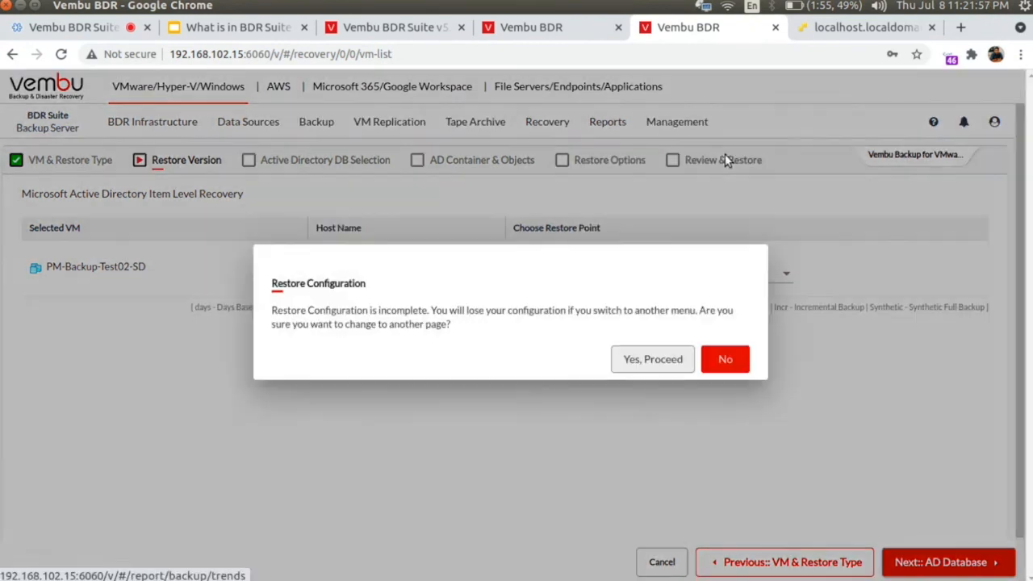
Step: Leave the restore, check the Jobs Dashboard, and review the Recent Backup Jobs Schedule (BK01 at 2.56 GB)
left_click(651, 356)
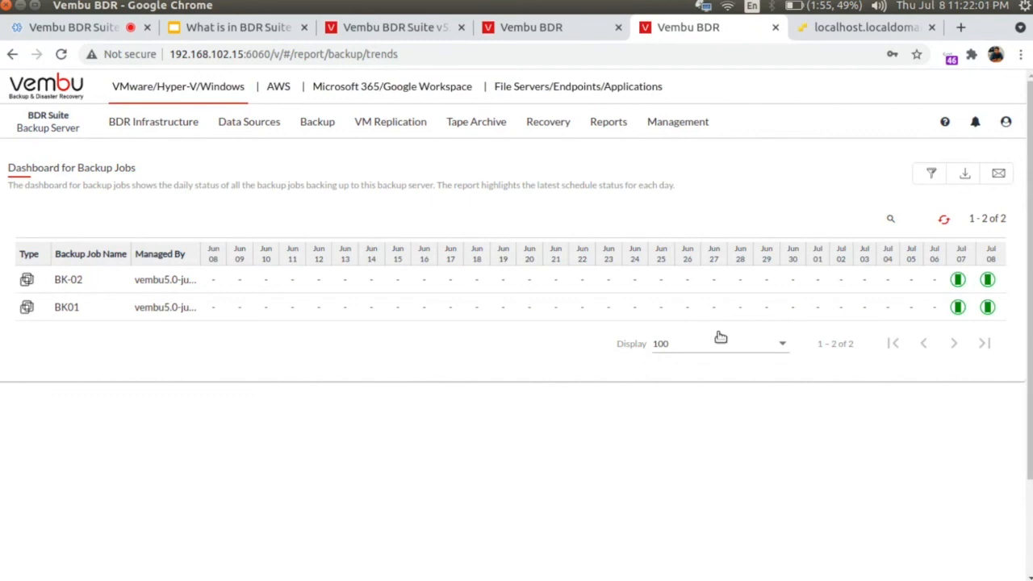
mouse_move(958, 281)
left_click(607, 123)
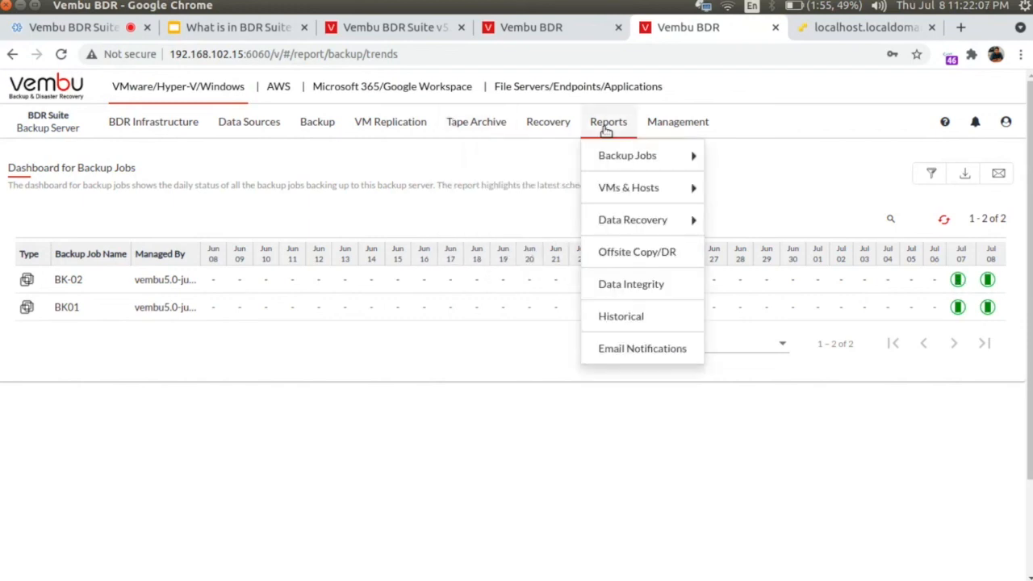
mouse_move(616, 154)
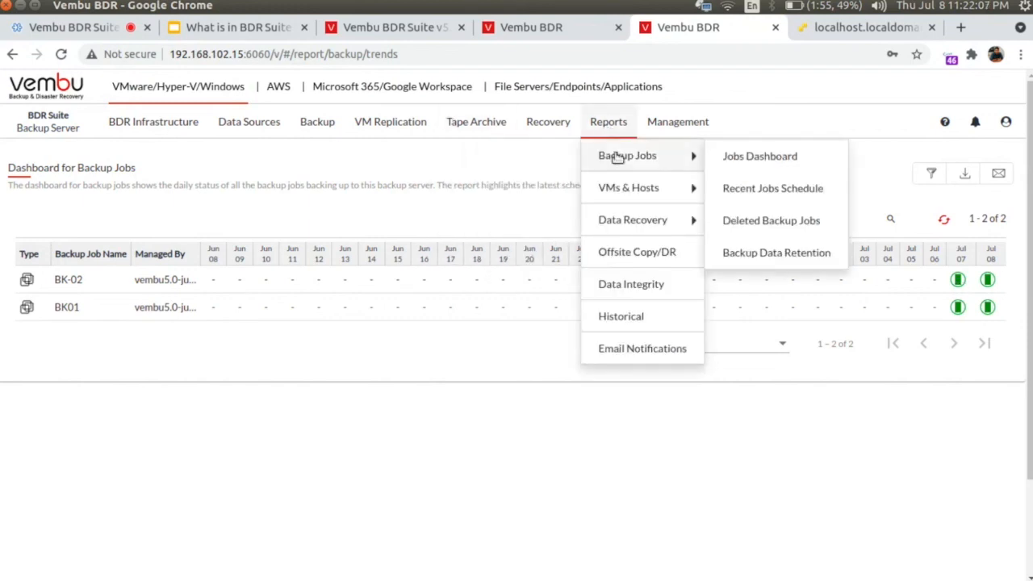
left_click(757, 191)
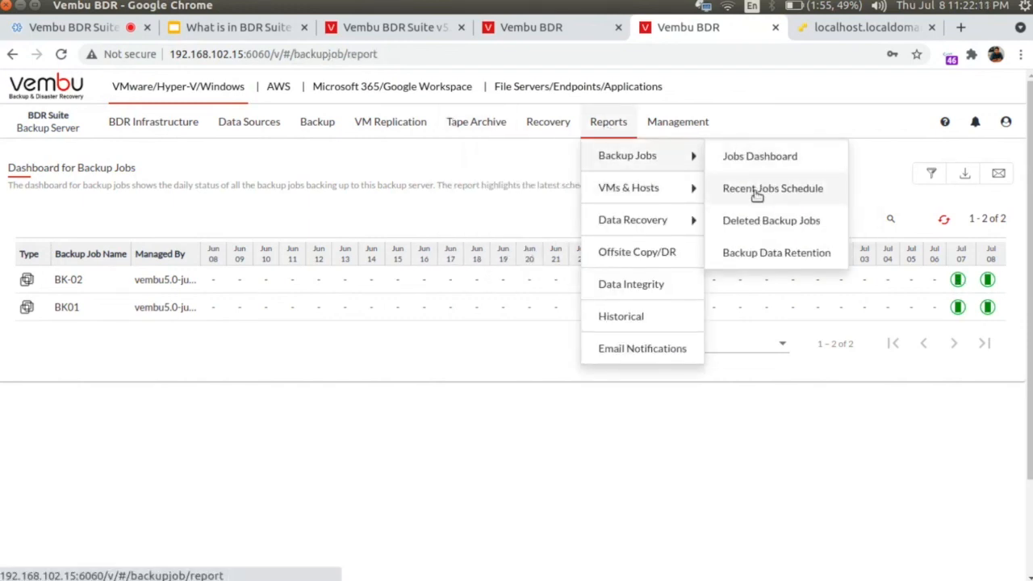
scroll(633, 369, "down", 3)
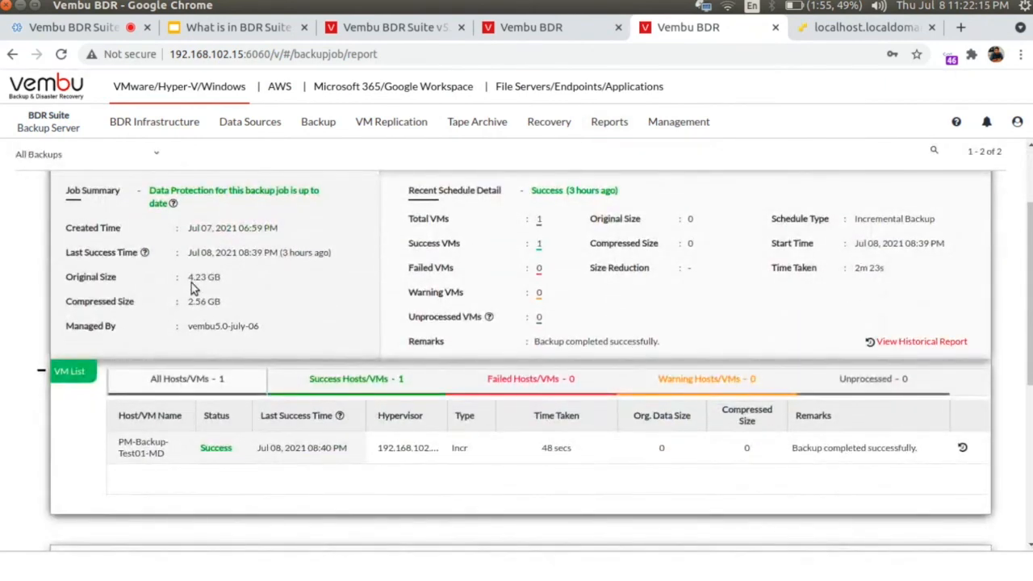
left_click_drag(187, 277, 176, 302)
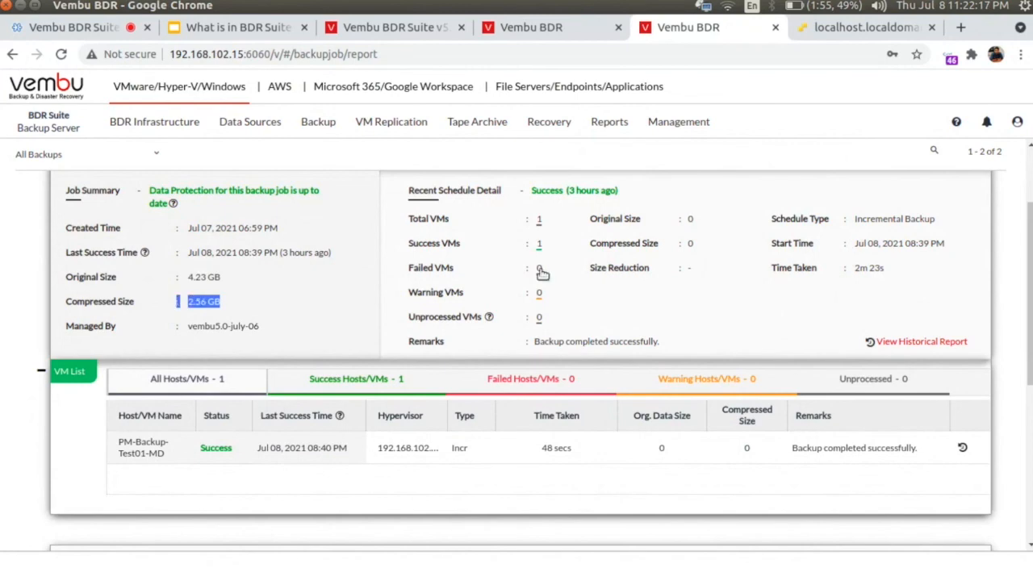
scroll(499, 331, "down", 3)
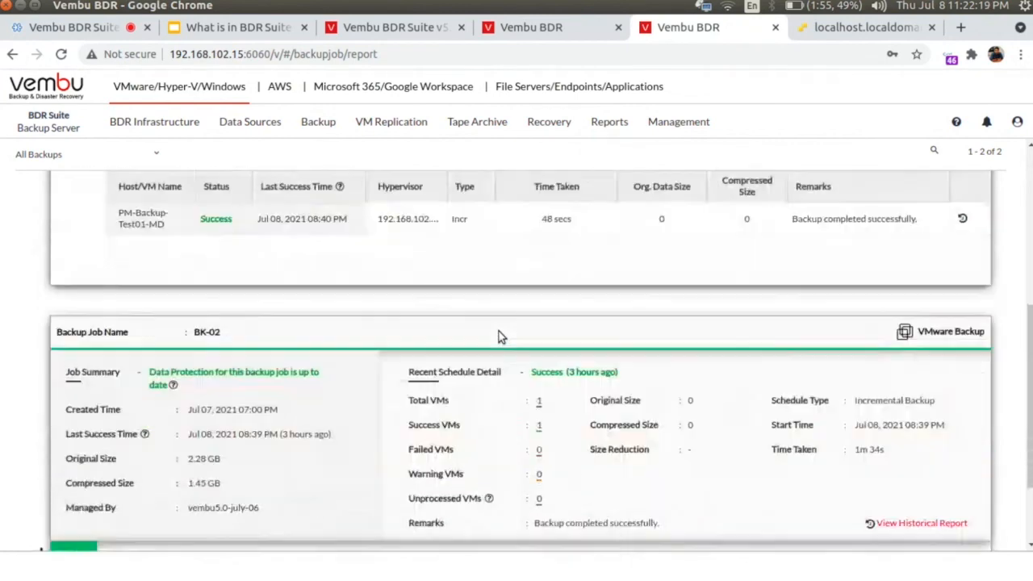
scroll(499, 331, "up", 6)
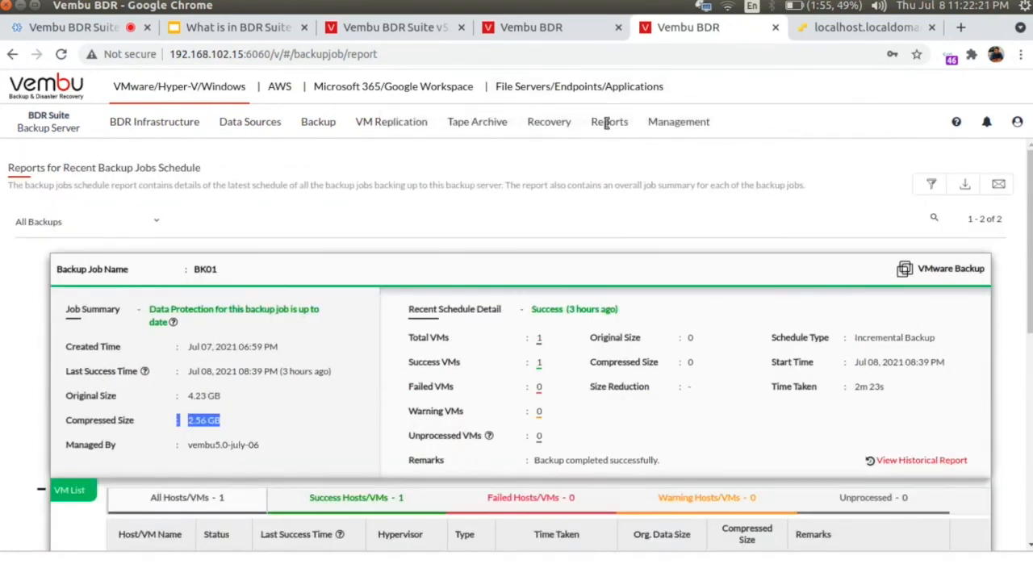
Step: Browse the Reports menu's backup job reports again
left_click(609, 121)
mouse_move(621, 168)
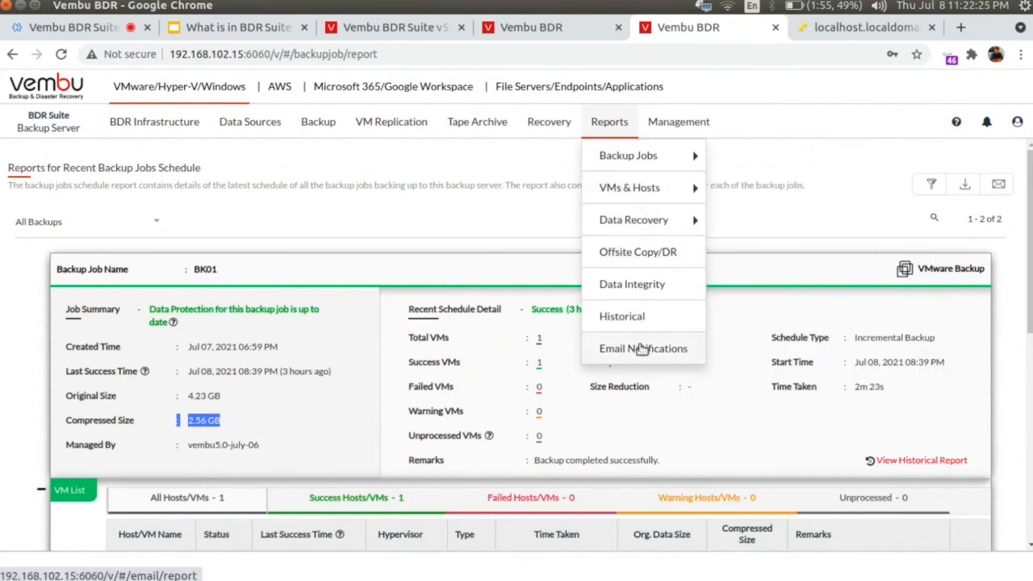
mouse_move(658, 204)
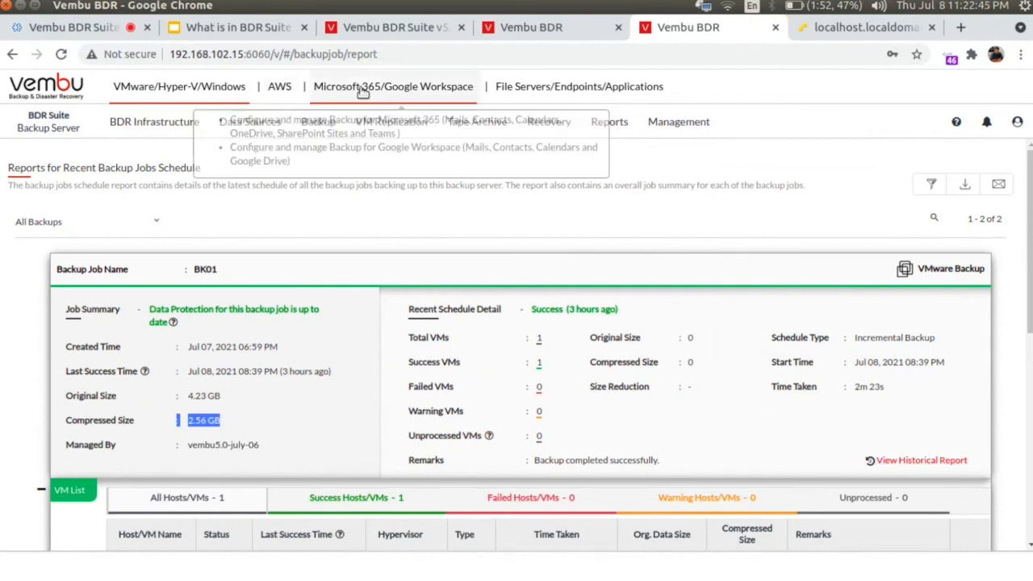
Step: View the BDR Client download page under File Servers/Endpoints/Applications
left_click(583, 88)
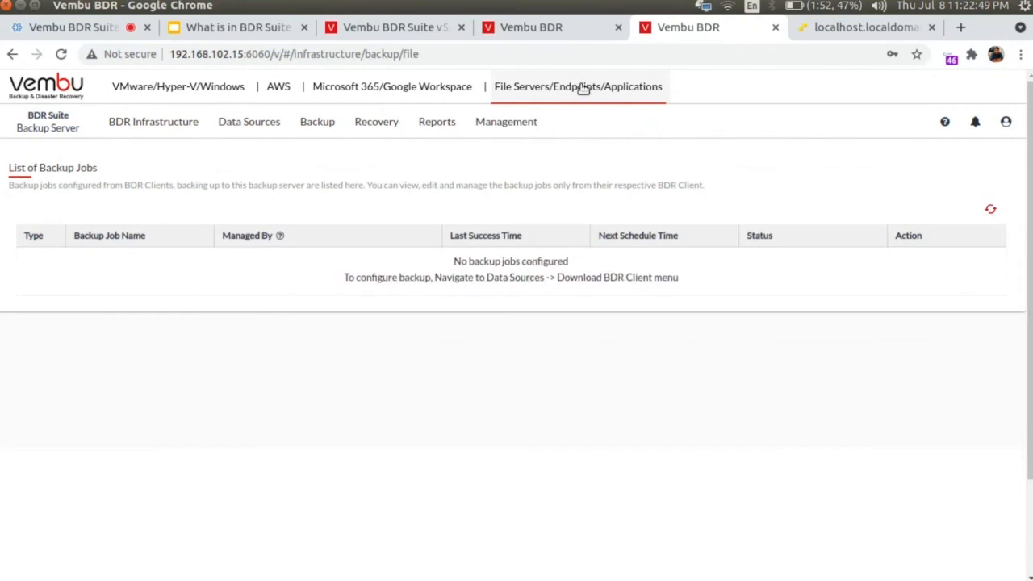
mouse_move(254, 125)
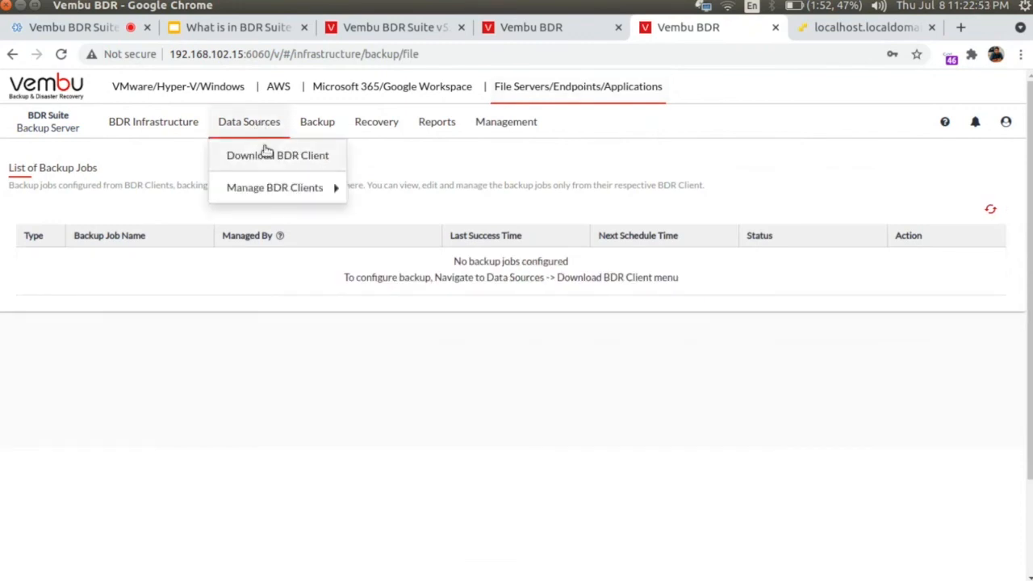
left_click(267, 153)
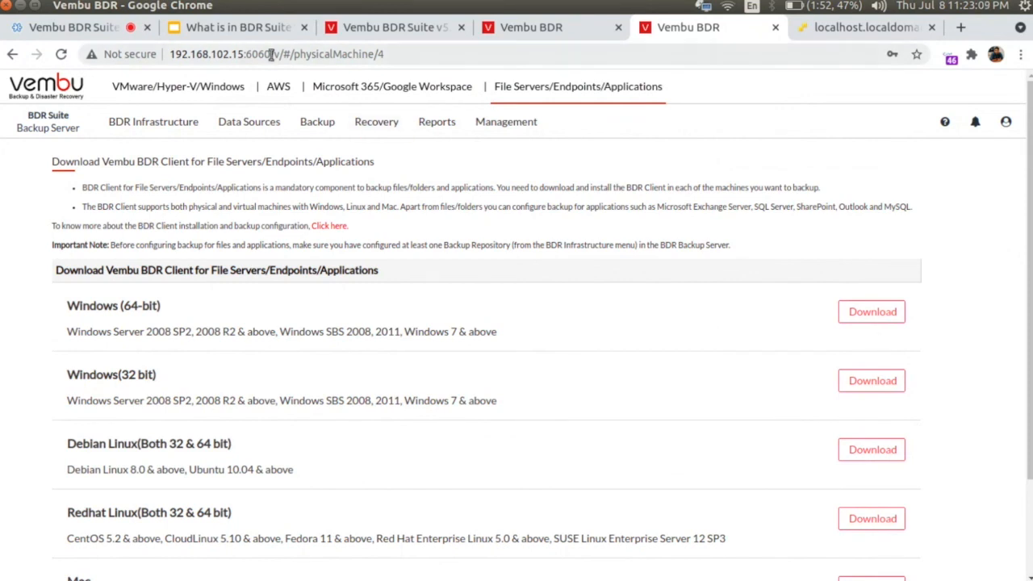
Step: Return to the VMware/Hyper-V jobs list, then switch to the Vembu BDR Suite v5.0 Beta download page
left_click(199, 91)
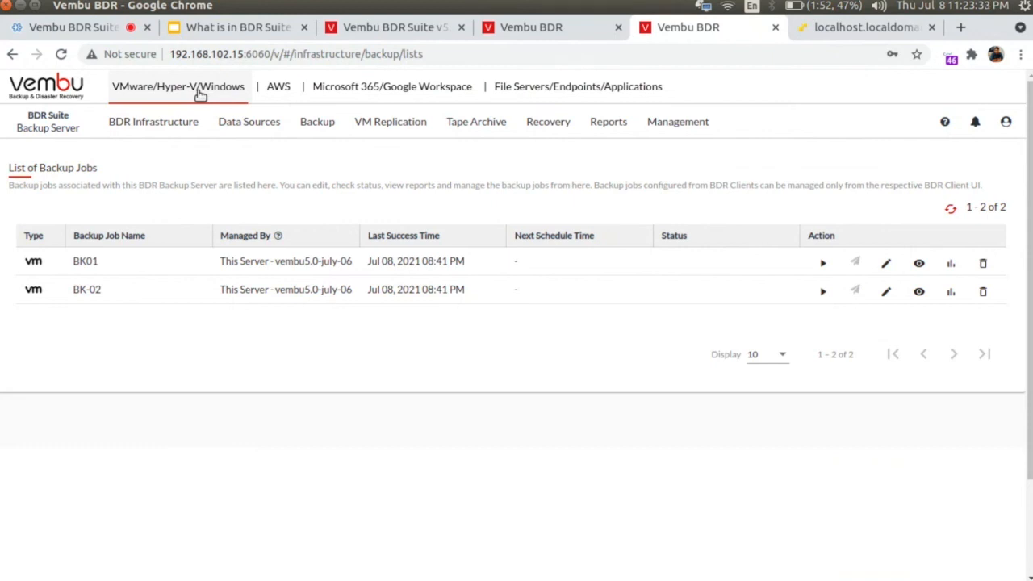
left_click(434, 32)
mouse_move(445, 119)
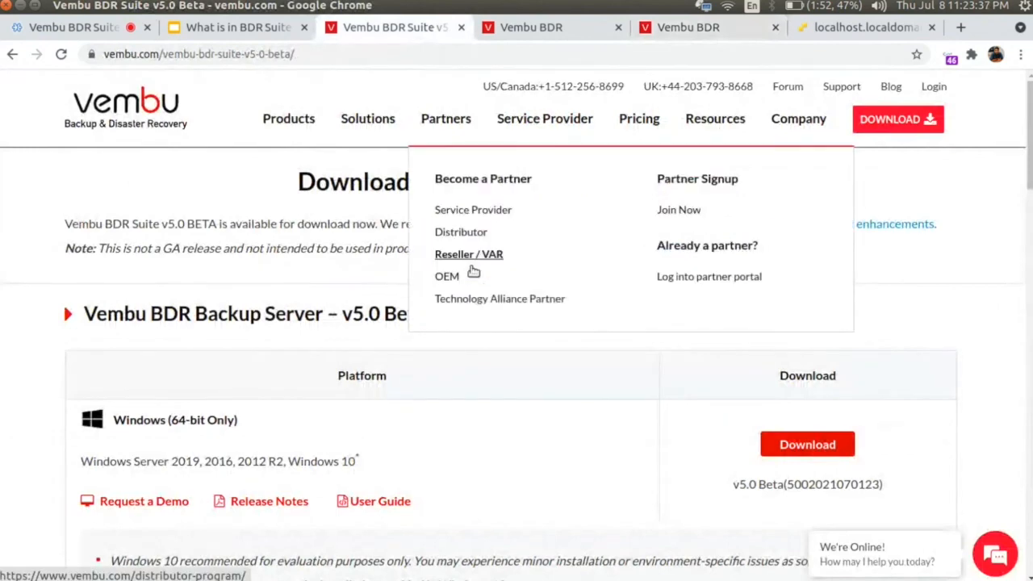